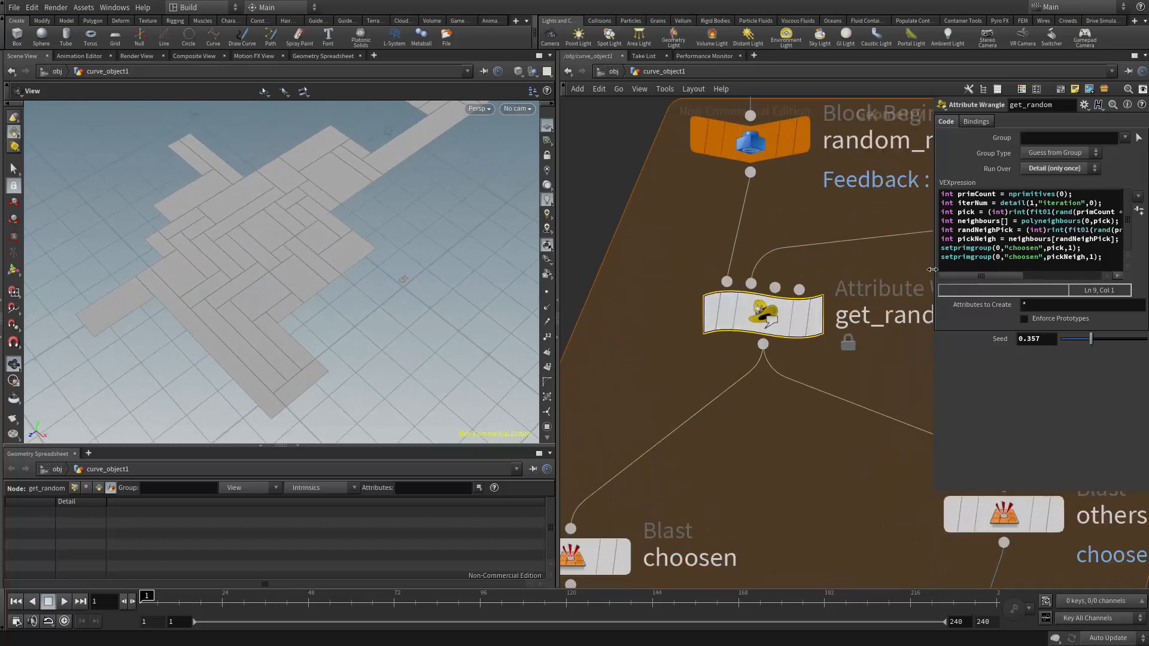
Step: Examine the random merging loop's nodes, the block end's iteration settings and the tile pattern in the viewport
{"action": "left_click_drag", "start_coordinate": [929, 259], "coordinate": [853, 260]}
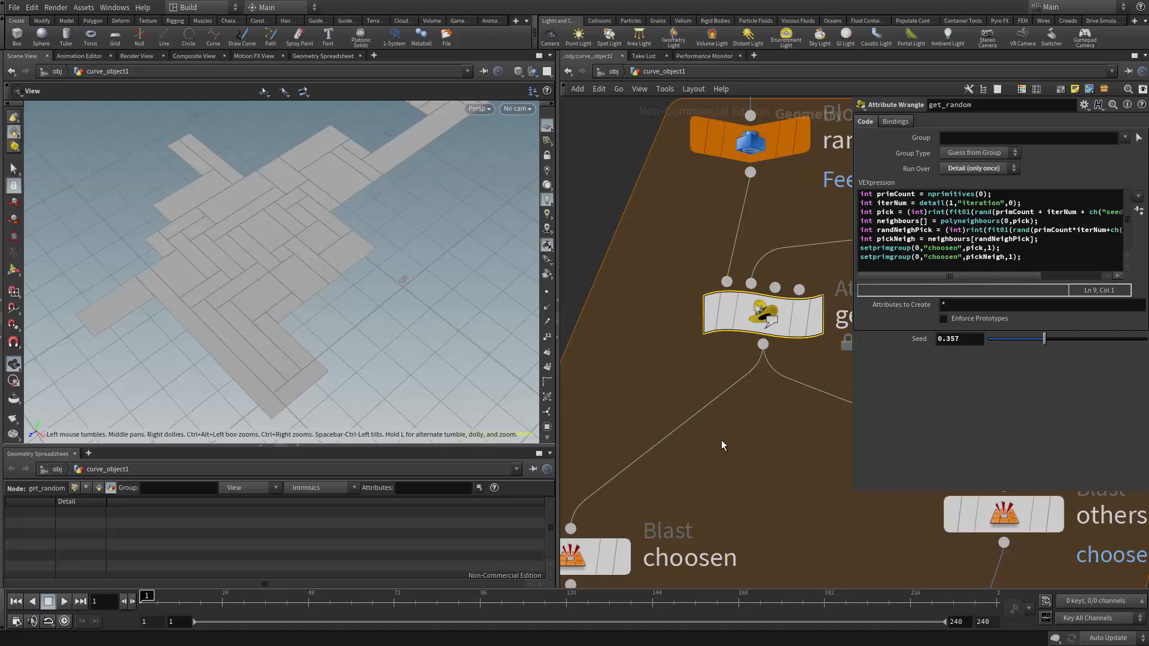
{"action": "scroll", "coordinate": [720, 440], "scroll_direction": "down", "scroll_amount": 5}
{"action": "middle_click_drag", "start_coordinate": [688, 332], "coordinate": [683, 455]}
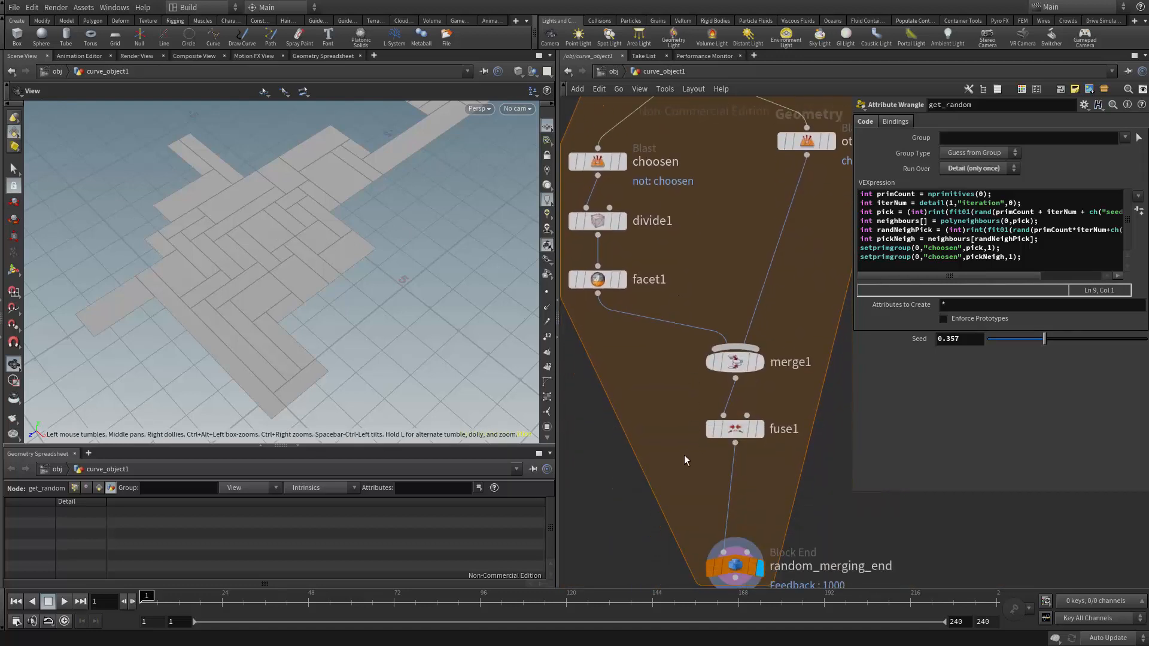
{"action": "scroll", "coordinate": [731, 483], "scroll_direction": "up", "scroll_amount": 4}
{"action": "left_click", "coordinate": [739, 541]}
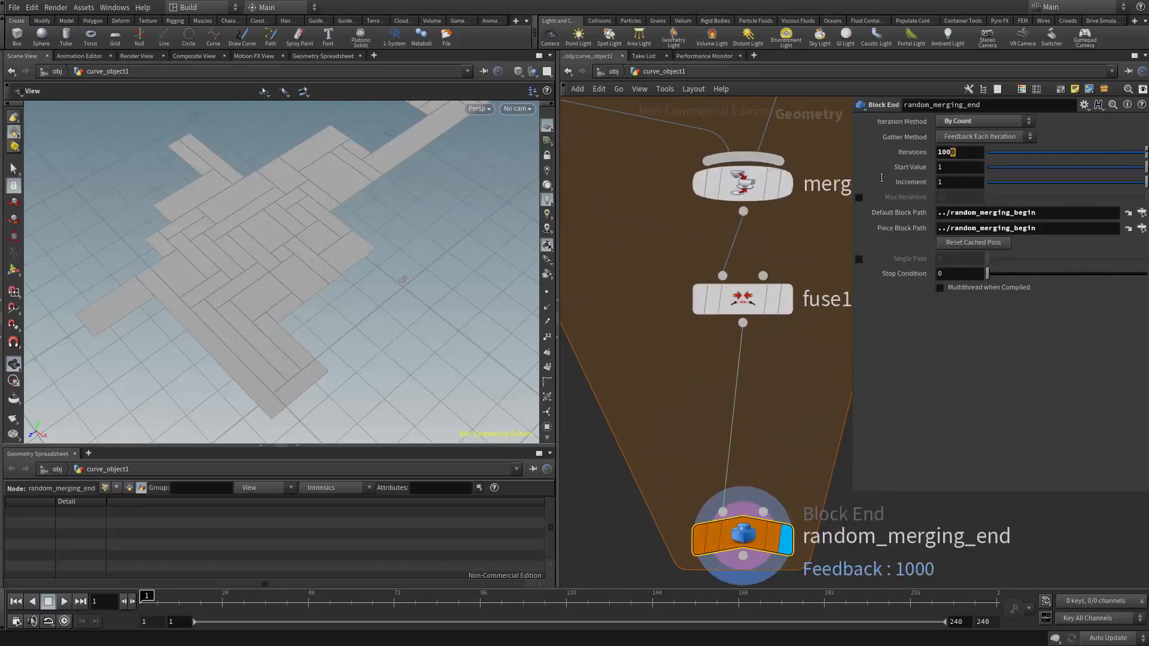
{"action": "key", "text": "Return"}
{"action": "middle_click_drag", "start_coordinate": [646, 238], "coordinate": [649, 325]}
{"action": "scroll", "coordinate": [654, 384], "scroll_direction": "down", "scroll_amount": 3}
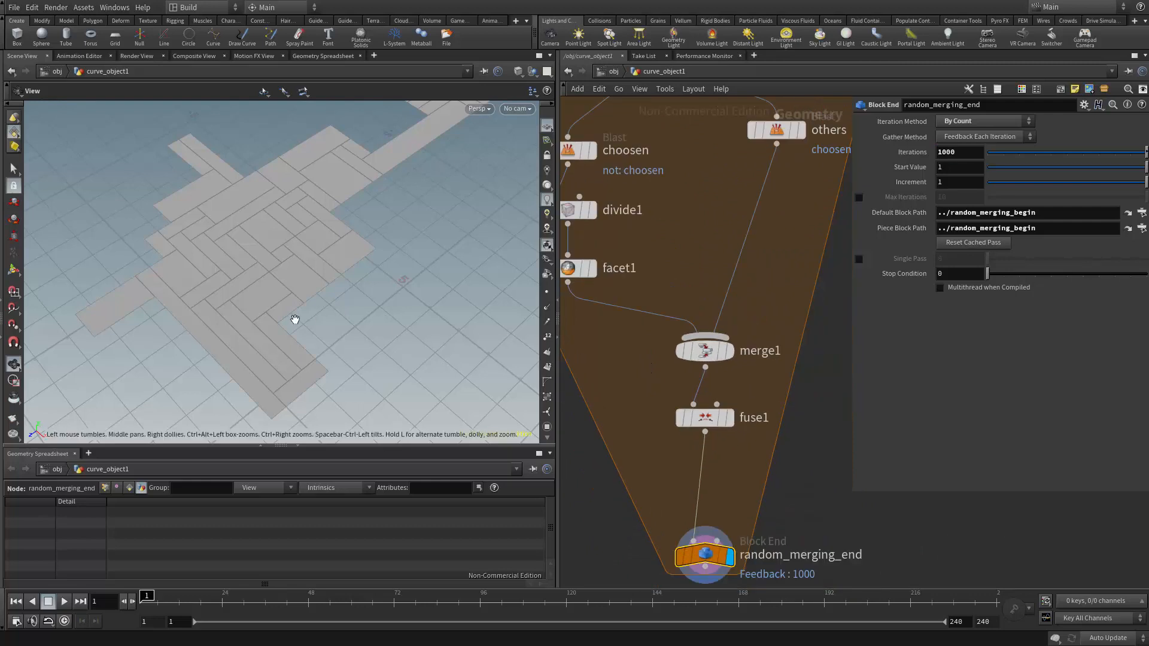
{"action": "left_click_drag", "start_coordinate": [294, 321], "coordinate": [334, 359]}
{"action": "scroll", "coordinate": [741, 278], "scroll_direction": "down", "scroll_amount": 5}
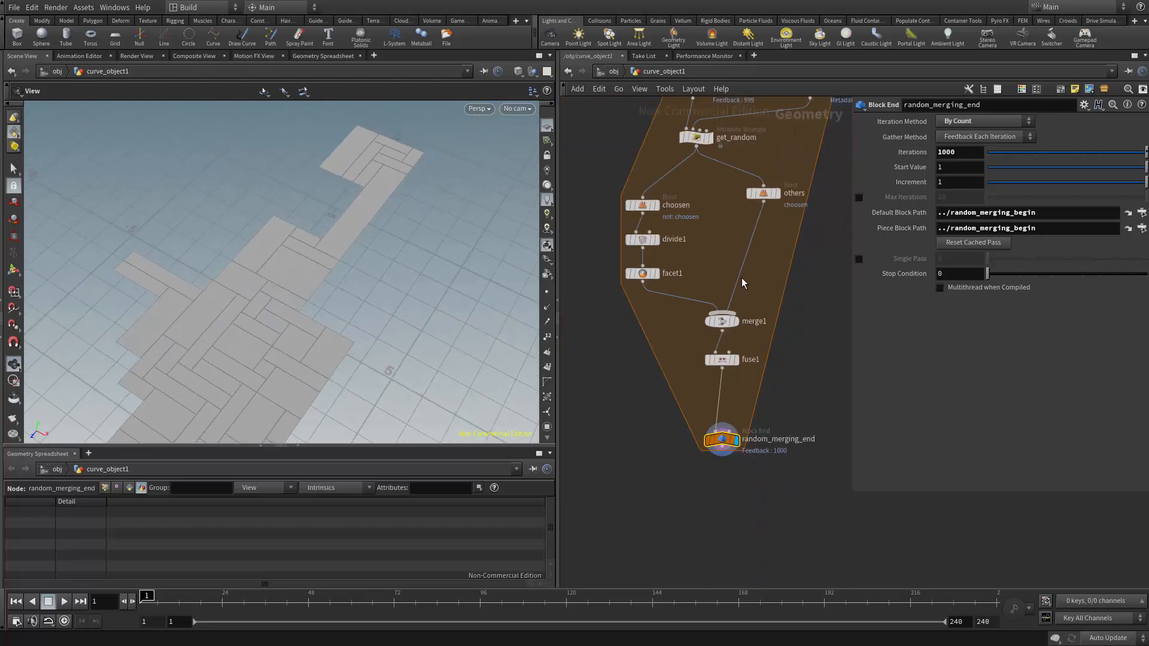
Step: Display the get_random wrangle and widen its parameter area so the full VEX lines are readable
{"action": "scroll", "coordinate": [720, 269], "scroll_direction": "up", "scroll_amount": 5}
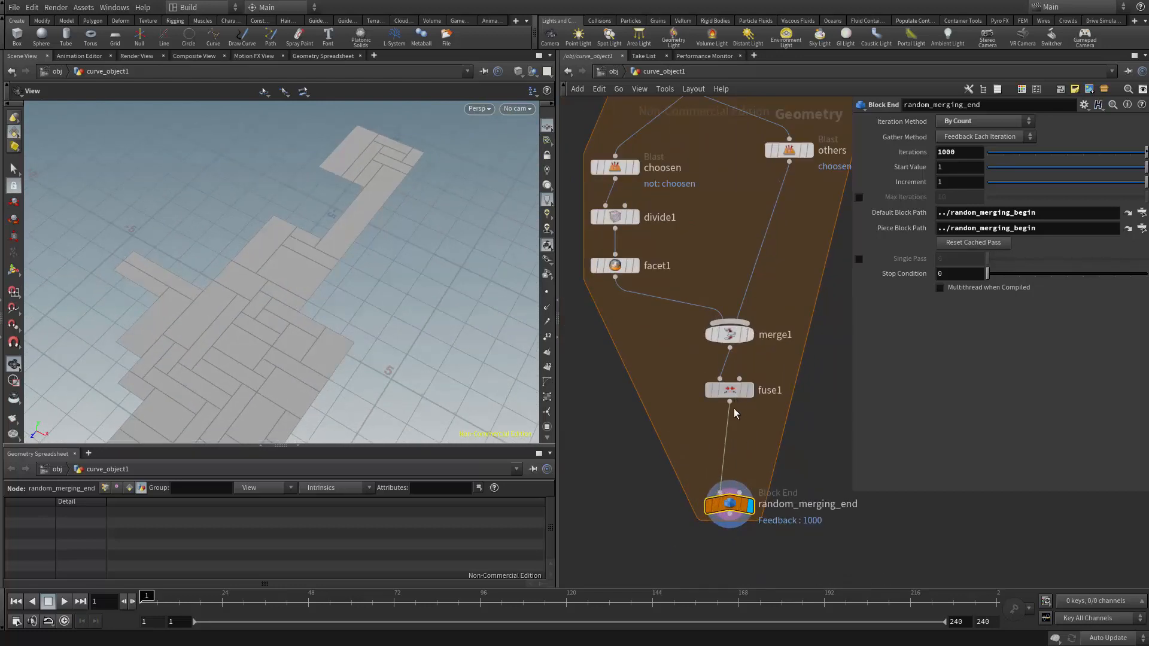
{"action": "middle_click_drag", "start_coordinate": [701, 334], "coordinate": [717, 450]}
{"action": "scroll", "coordinate": [712, 266], "scroll_direction": "up", "scroll_amount": 4}
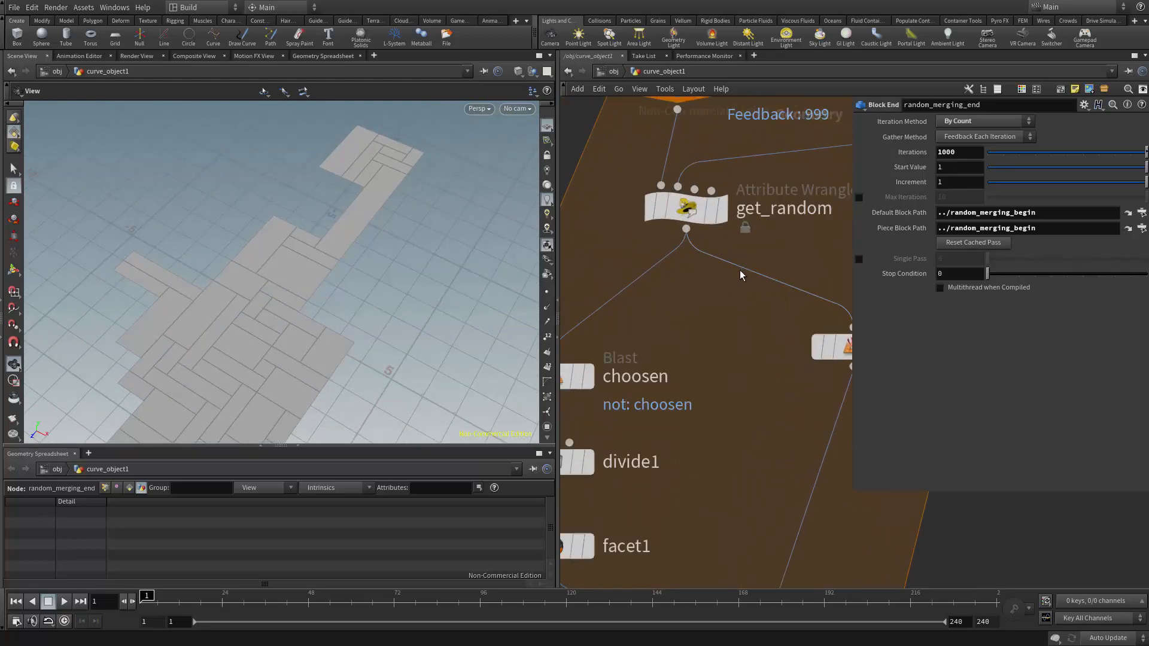
{"action": "scroll", "coordinate": [712, 267], "scroll_direction": "down", "scroll_amount": 2}
{"action": "middle_click_drag", "start_coordinate": [705, 274], "coordinate": [752, 286]}
{"action": "left_click", "coordinate": [730, 260]}
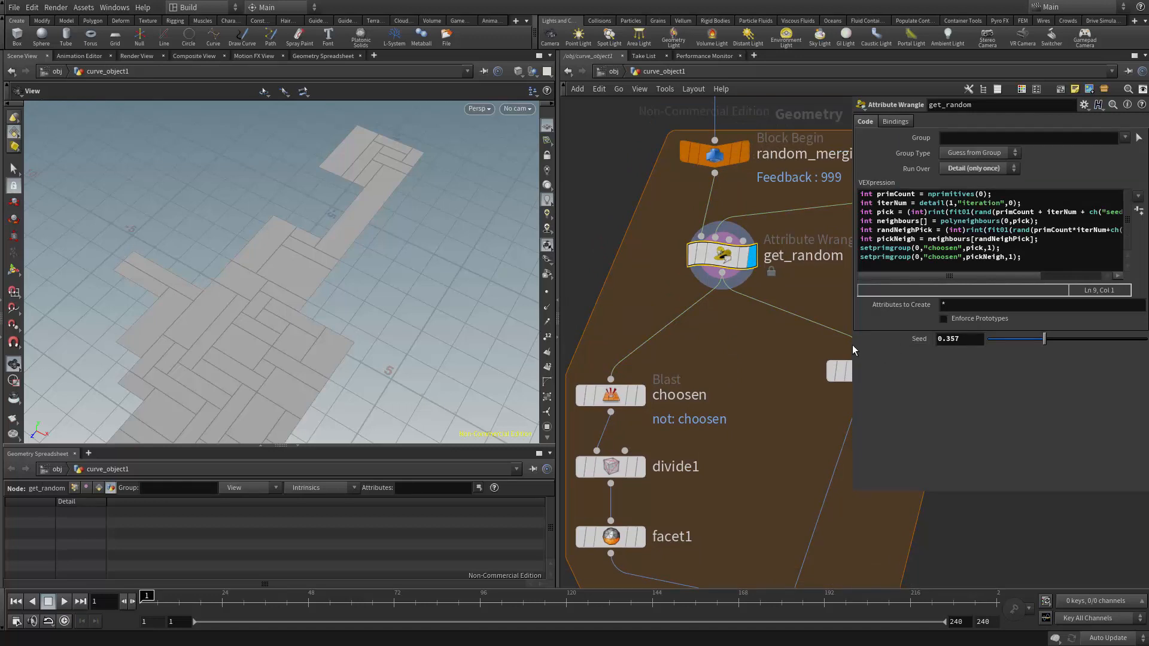
{"action": "left_click_drag", "start_coordinate": [853, 345], "coordinate": [772, 341]}
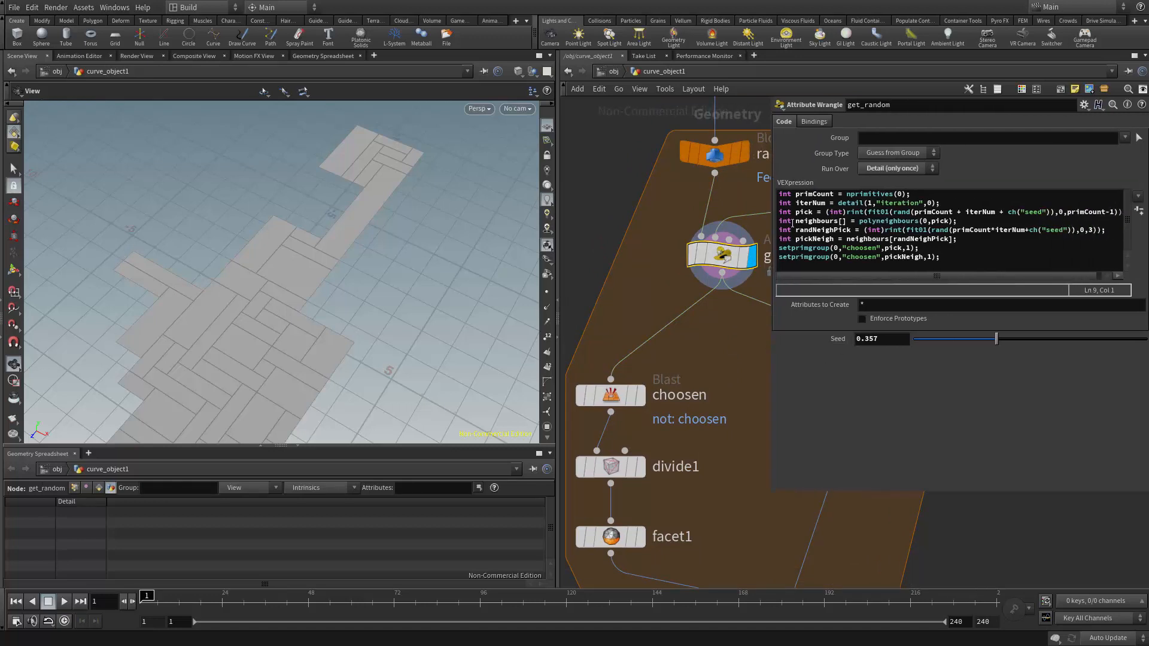
Step: Open get_random's VEX code in a separate edit window, enlarge it and place it beside the viewport
{"action": "left_click_drag", "start_coordinate": [794, 222], "coordinate": [846, 222]}
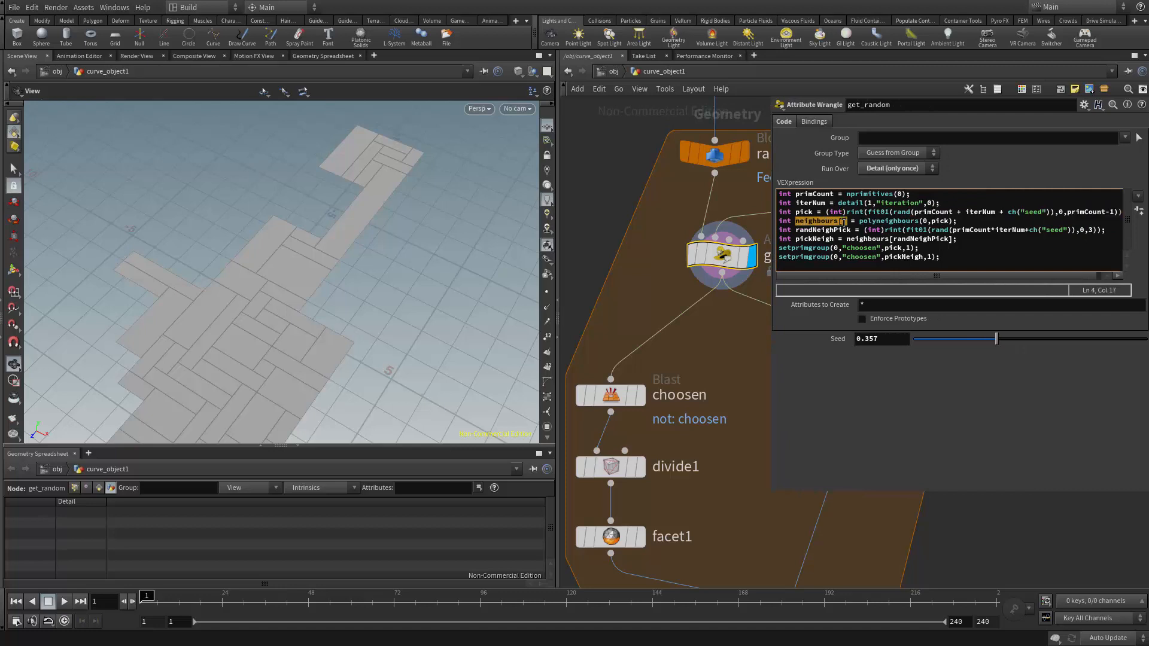
{"action": "left_click", "coordinate": [907, 221]}
{"action": "double_click", "coordinate": [818, 221]}
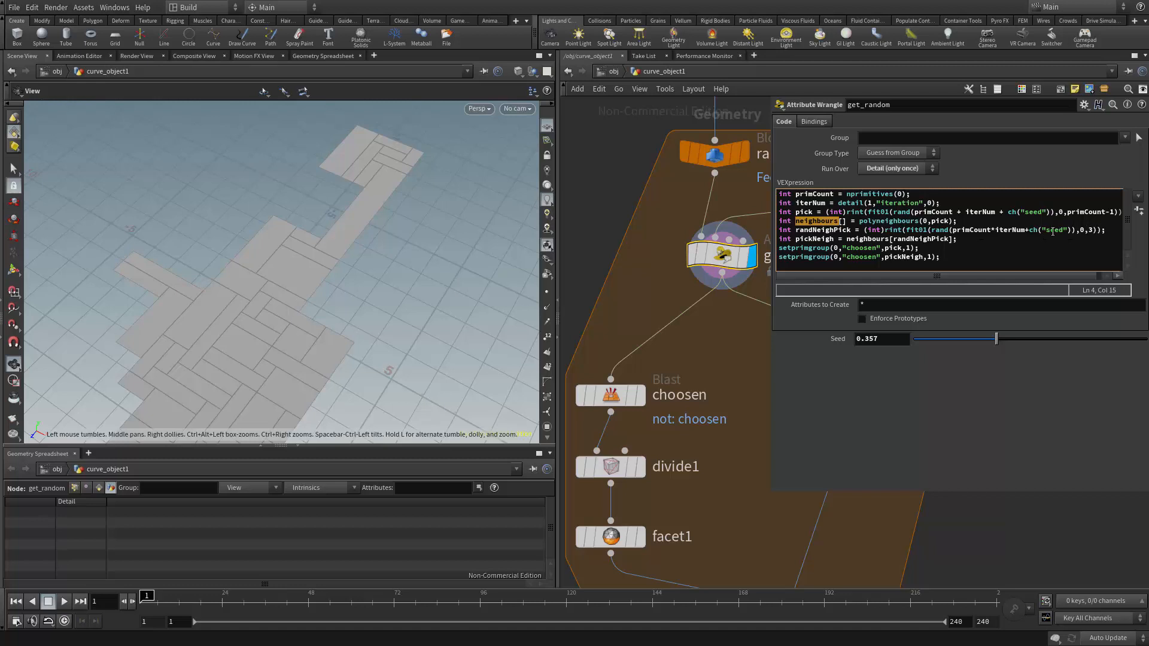
{"action": "left_click", "coordinate": [963, 222]}
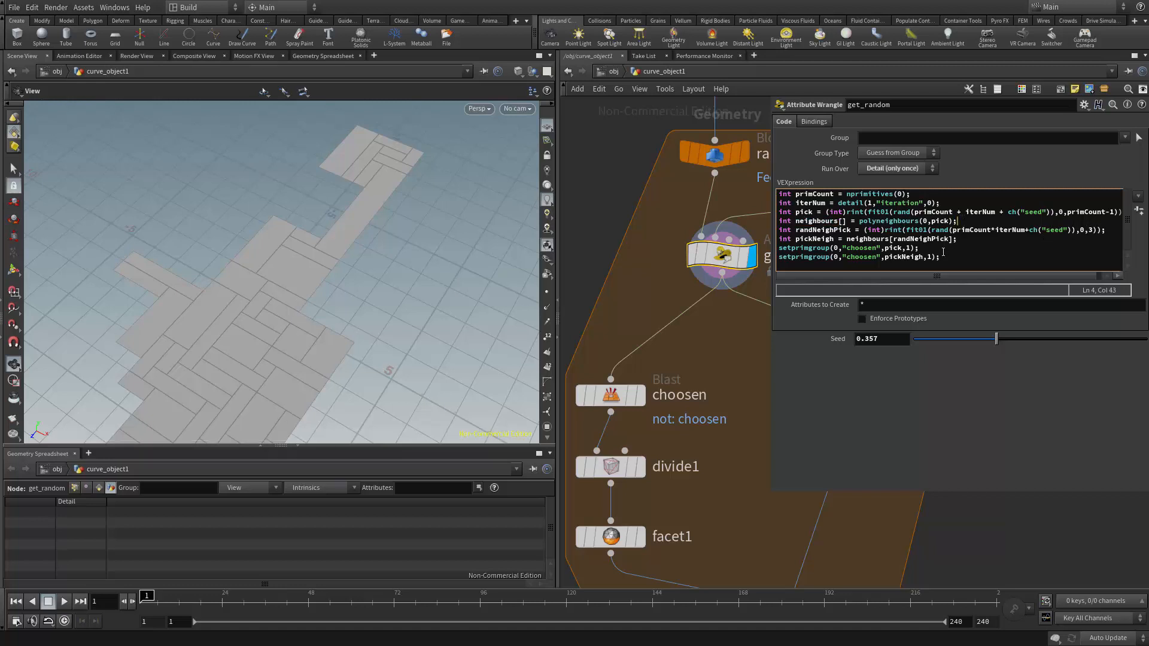
{"action": "key", "text": "alt+e"}
{"action": "left_click_drag", "start_coordinate": [938, 131], "coordinate": [599, 102]}
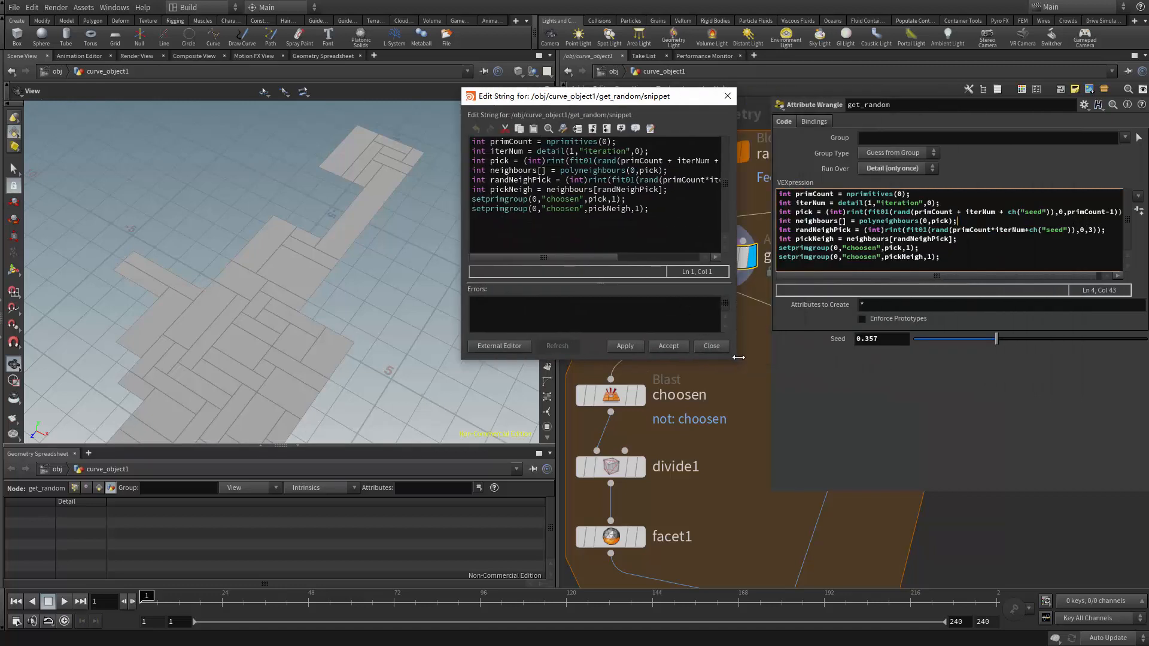
{"action": "left_click_drag", "start_coordinate": [738, 362], "coordinate": [1069, 566]}
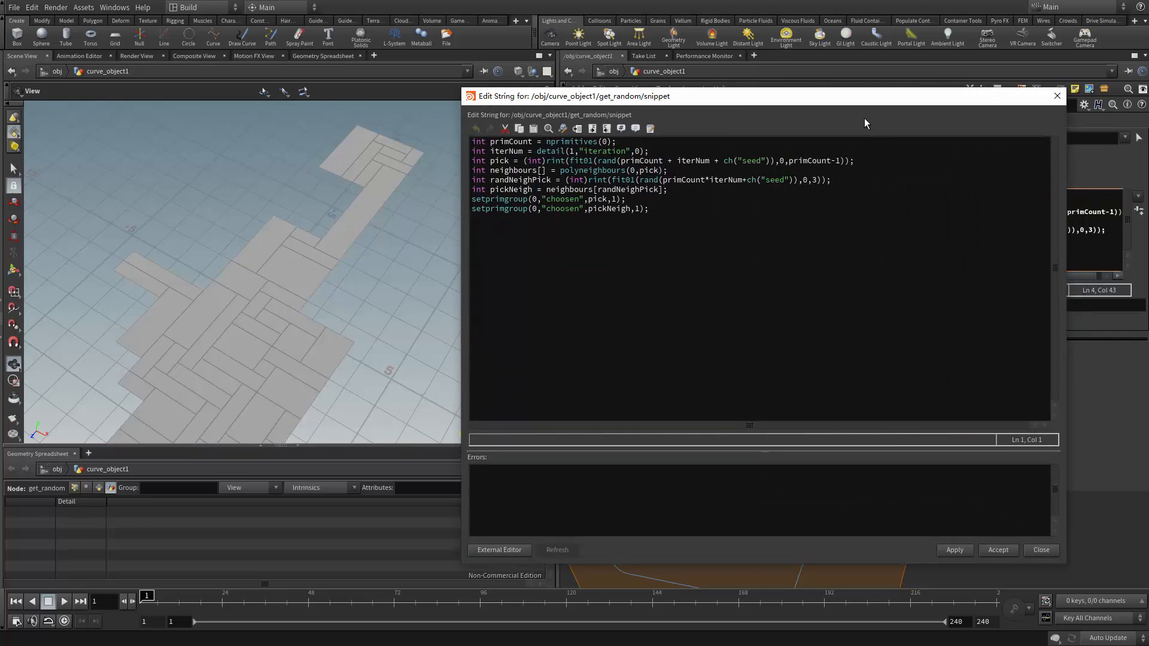
{"action": "left_click_drag", "start_coordinate": [858, 101], "coordinate": [803, 80]}
{"action": "left_click", "coordinate": [760, 159]}
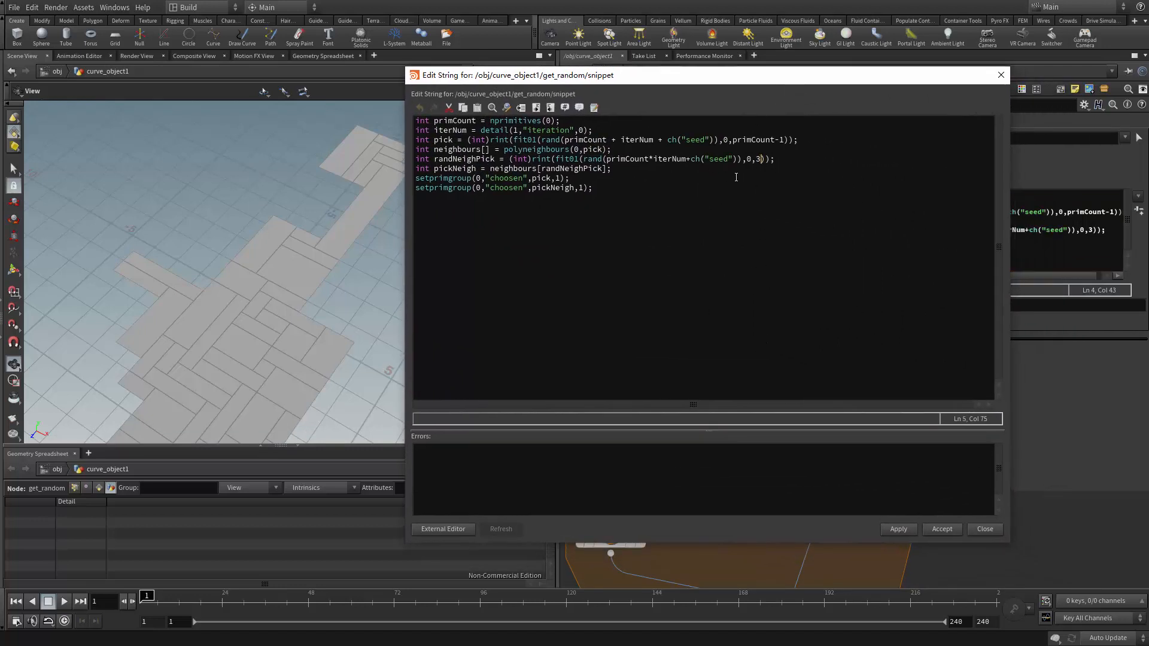
{"action": "left_click_drag", "start_coordinate": [677, 81], "coordinate": [813, 94]}
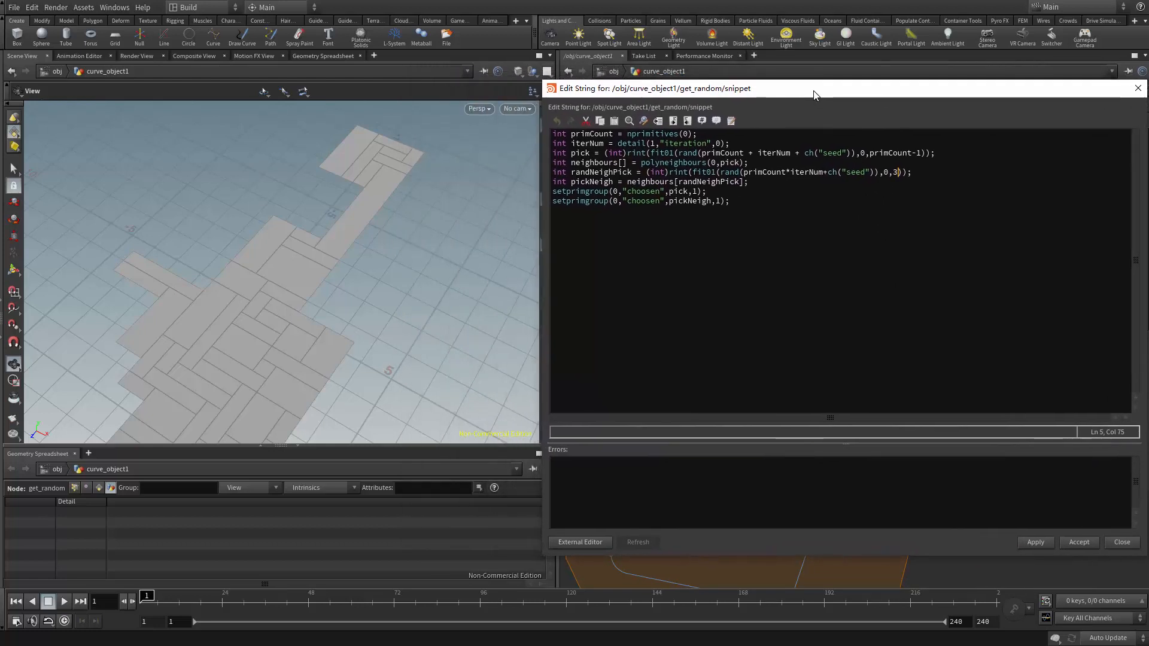
Step: Replace the fixed upper limit 3 in the randNeighPick line with the neighbours array name
{"action": "middle_click_drag", "start_coordinate": [205, 315], "coordinate": [311, 249]}
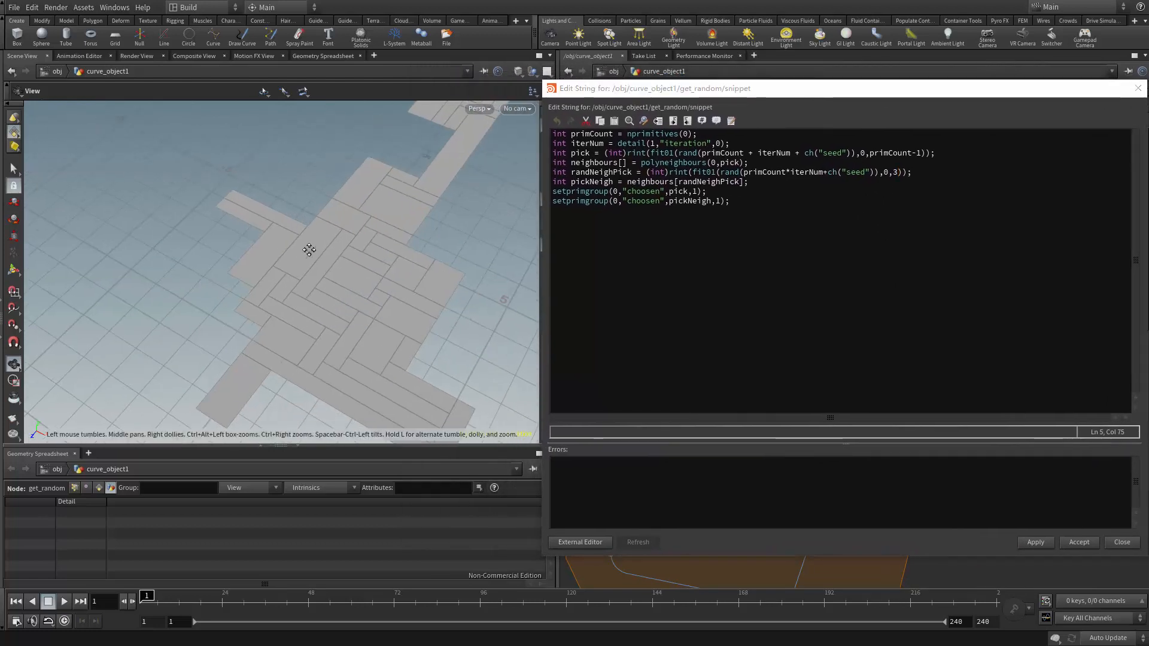
{"action": "right_click_drag", "start_coordinate": [310, 248], "coordinate": [343, 307]}
{"action": "left_click_drag", "start_coordinate": [344, 307], "coordinate": [190, 315]}
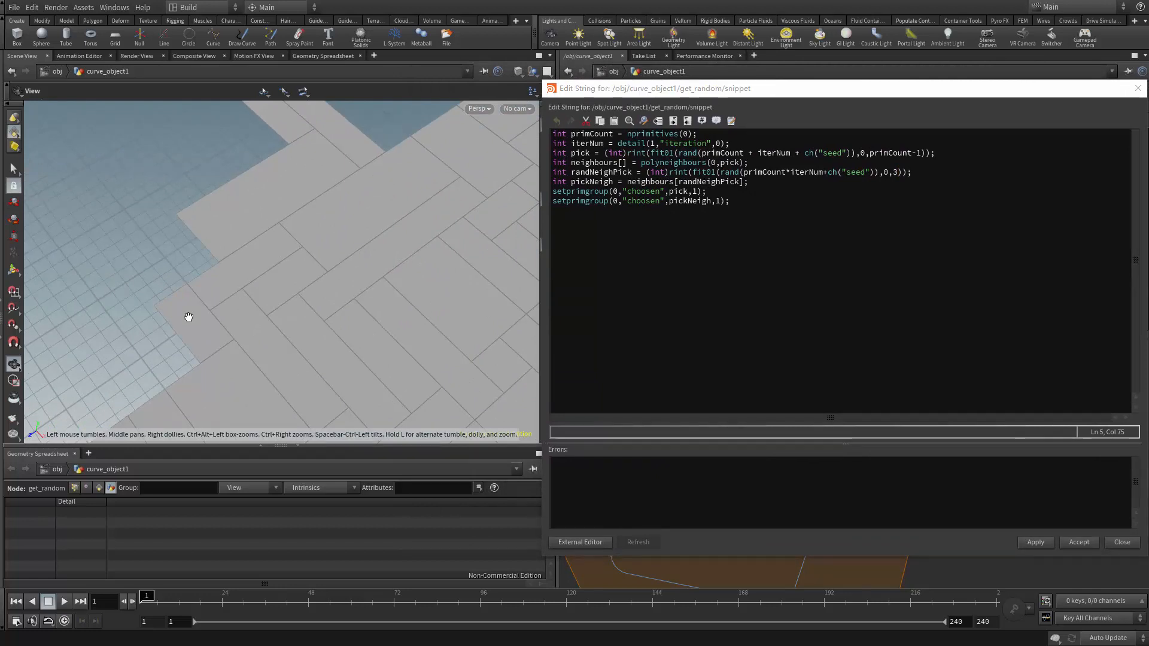
{"action": "right_click_drag", "start_coordinate": [362, 289], "coordinate": [284, 269]}
{"action": "middle_click_drag", "start_coordinate": [285, 269], "coordinate": [267, 308]}
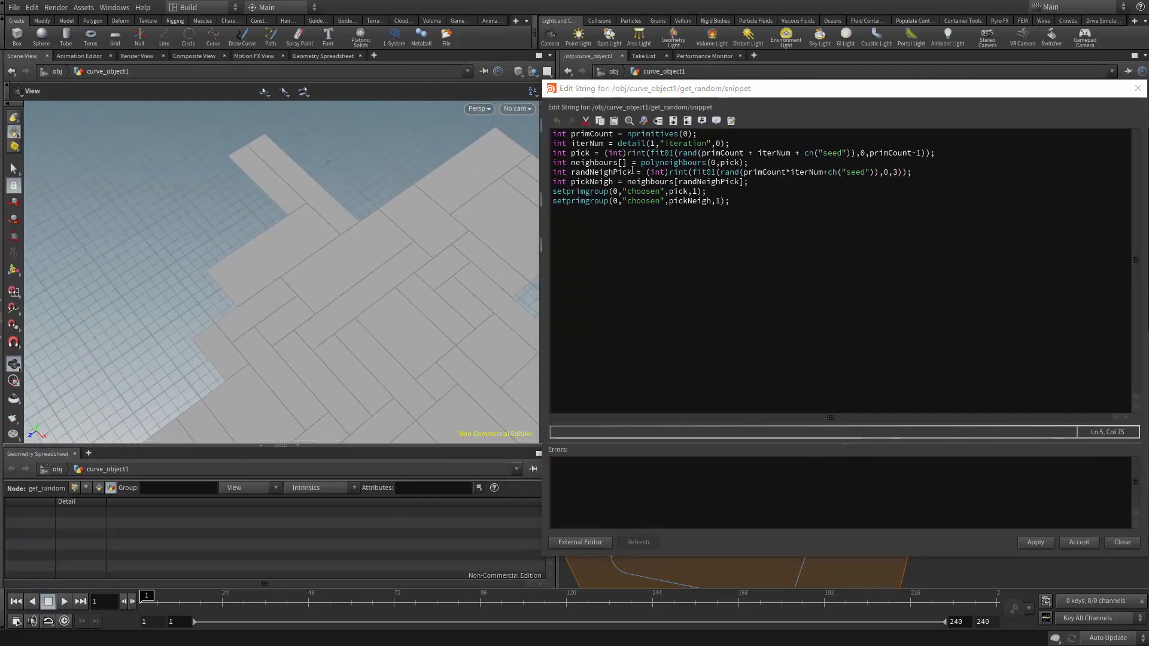
{"action": "left_click", "coordinate": [765, 163]}
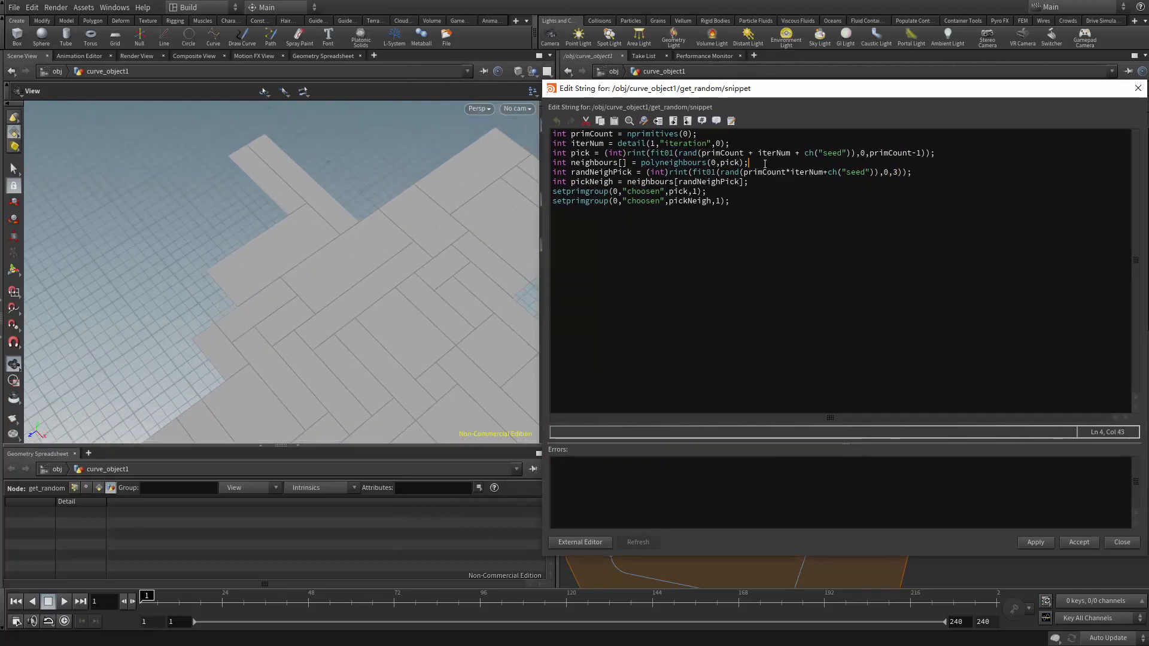
{"action": "double_click", "coordinate": [896, 172]}
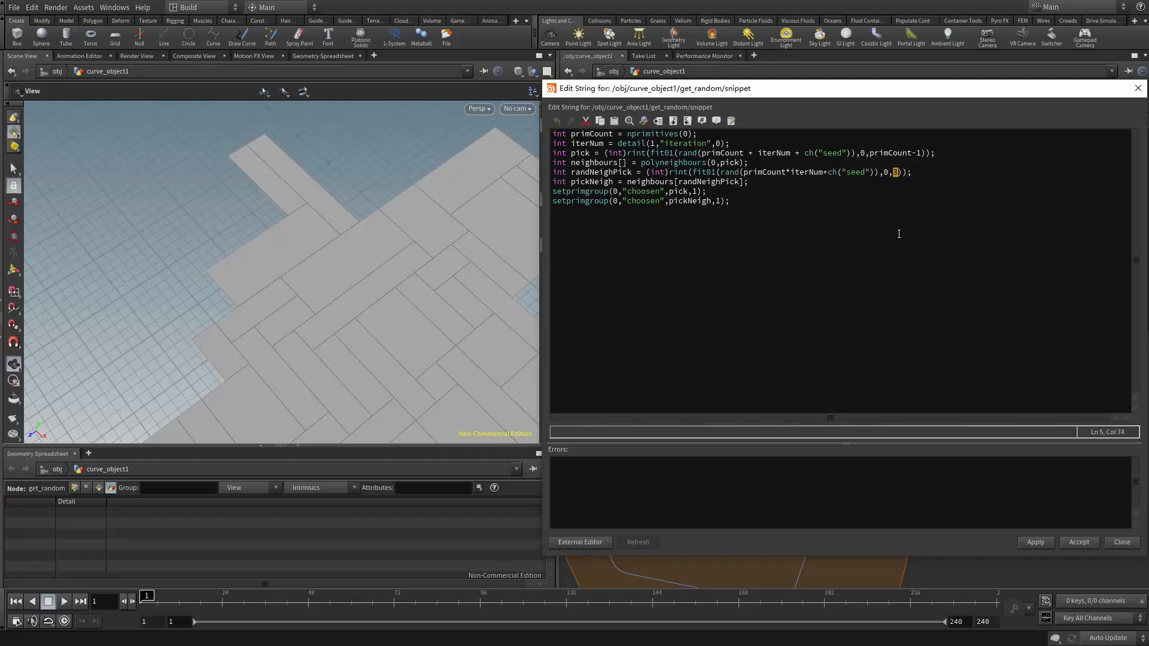
{"action": "type", "text": "nei"}
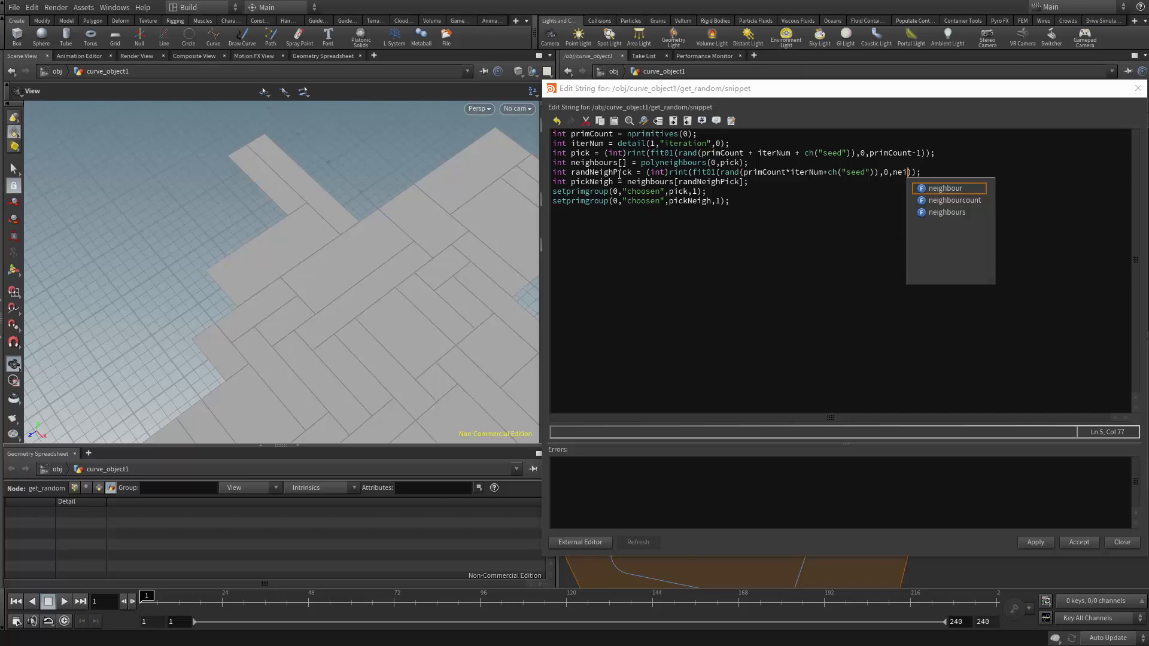
{"action": "double_click", "coordinate": [591, 164]}
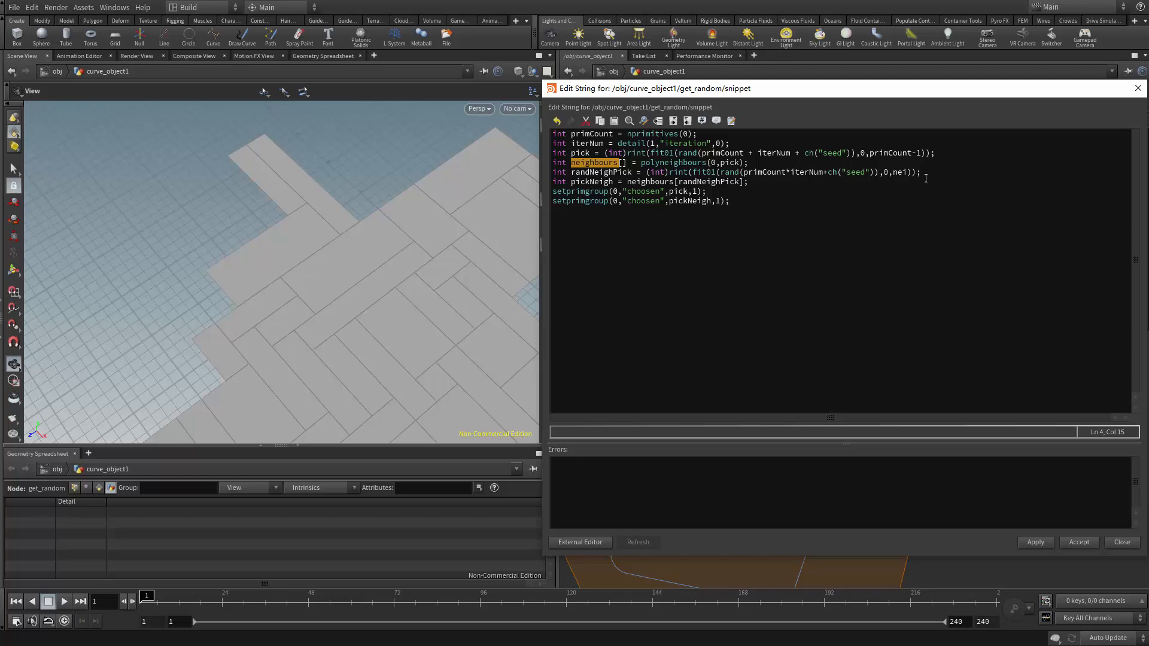
{"action": "key", "text": "ctrl+c"}
{"action": "double_click", "coordinate": [901, 173]}
{"action": "key", "text": "ctrl+v"}
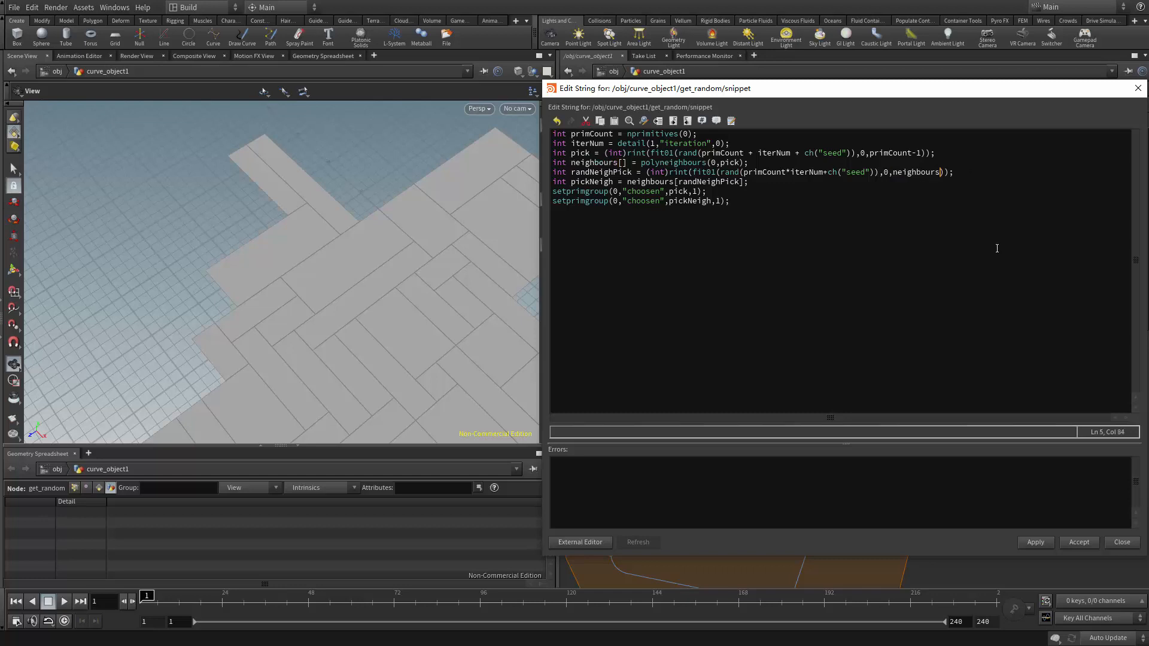
Step: Wrap neighbours in a len() call and subtract 1, making the randNeighPick upper limit len(neighbours)-1
{"action": "type", "text": "len("}
{"action": "key", "text": "Right"}
{"action": "key", "text": "Right"}
{"action": "key", "text": "Right"}
{"action": "key", "text": "Right"}
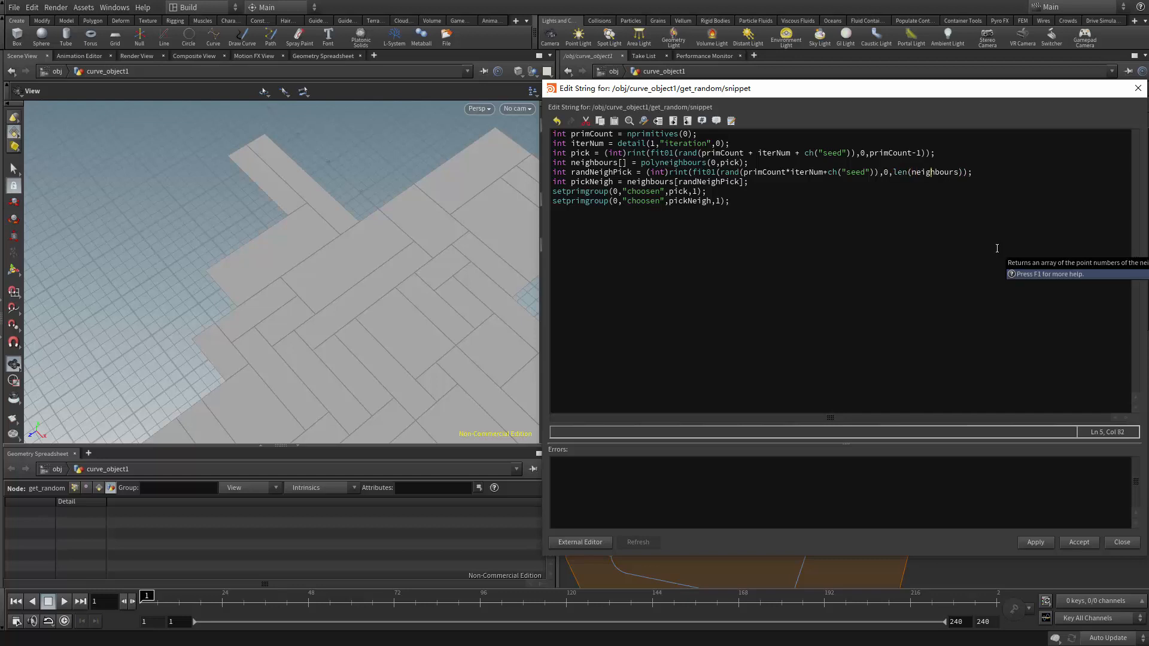
{"action": "type", "text": ")"}
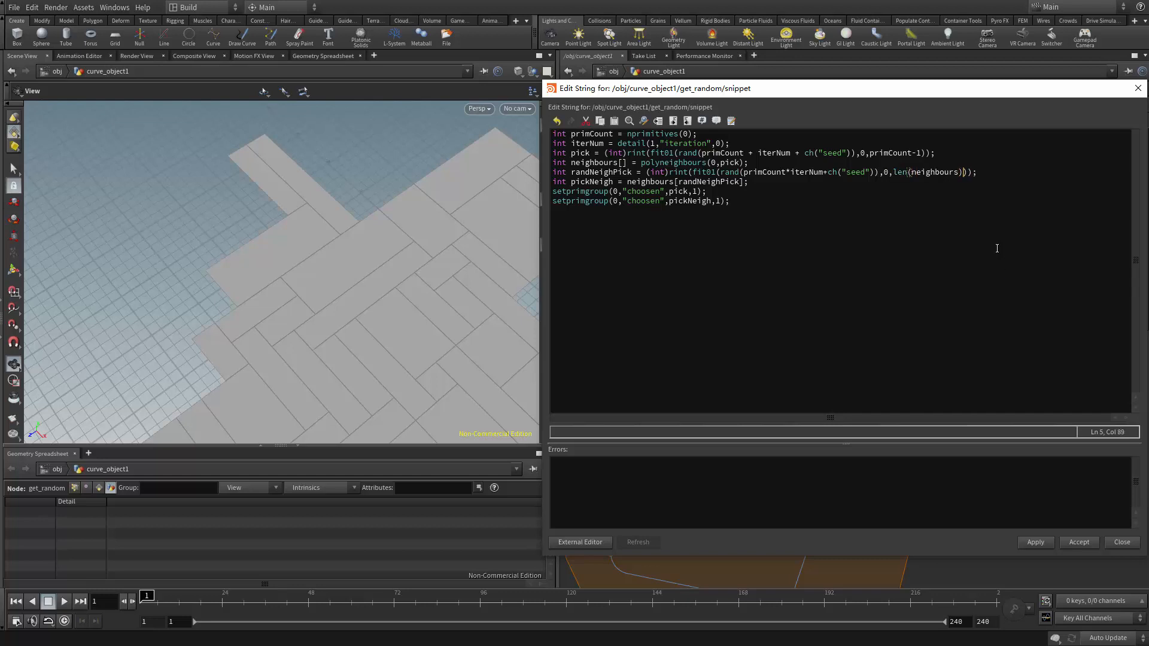
{"action": "type", "text": "-1"}
{"action": "key", "text": "Left"}
{"action": "key", "text": "Left"}
{"action": "key", "text": "Left"}
{"action": "key", "text": "Left"}
{"action": "key", "text": "Left"}
{"action": "key", "text": "Left"}
{"action": "key", "text": "Left"}
{"action": "key", "text": "Left"}
{"action": "key", "text": "Left"}
{"action": "key", "text": "Left"}
{"action": "key", "text": "Left"}
{"action": "key", "text": "Left"}
{"action": "key", "text": "Left"}
{"action": "key", "text": "Left"}
{"action": "key", "text": "Left"}
{"action": "key", "text": "Left"}
{"action": "key", "text": "Left"}
{"action": "key", "text": "ctrl+a"}
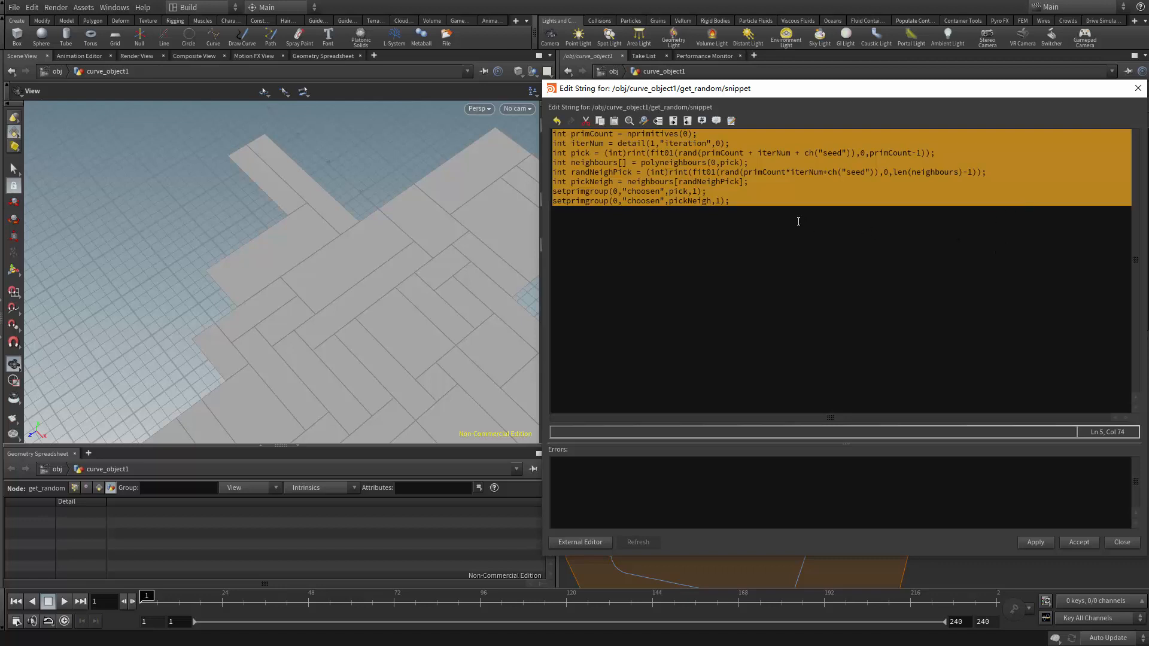
Step: Review how the last three code lines use the neighbours array and the randNeighPick index
{"action": "left_click", "coordinate": [755, 205]}
{"action": "left_click_drag", "start_coordinate": [819, 91], "coordinate": [775, 100]}
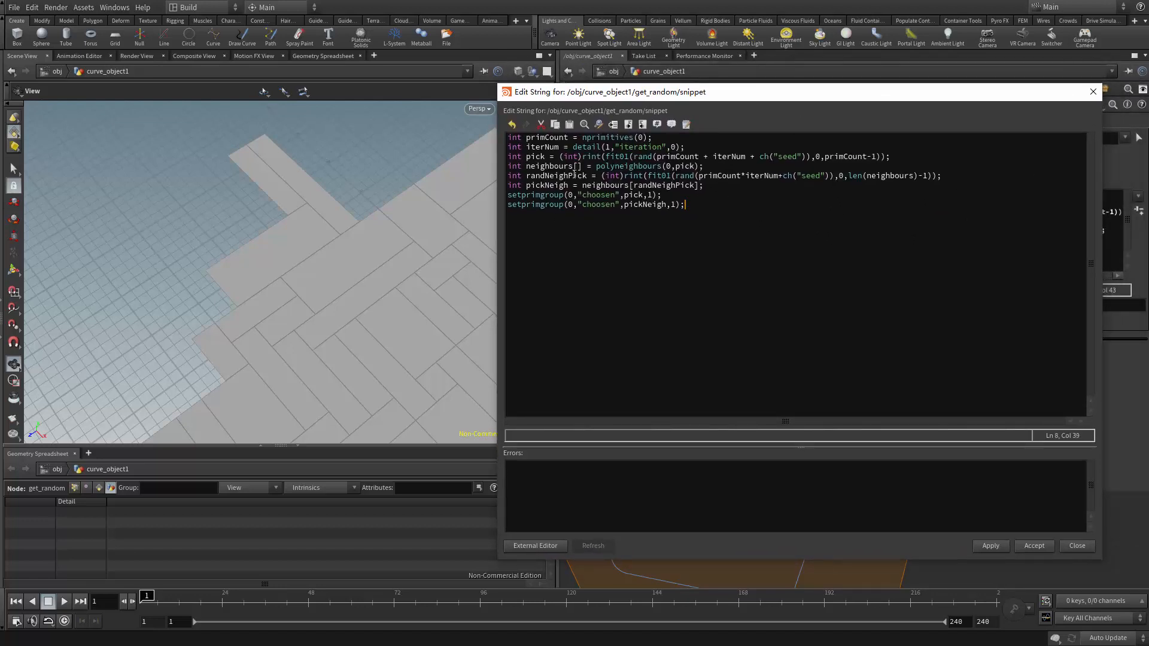
{"action": "left_click_drag", "start_coordinate": [715, 208], "coordinate": [494, 191]}
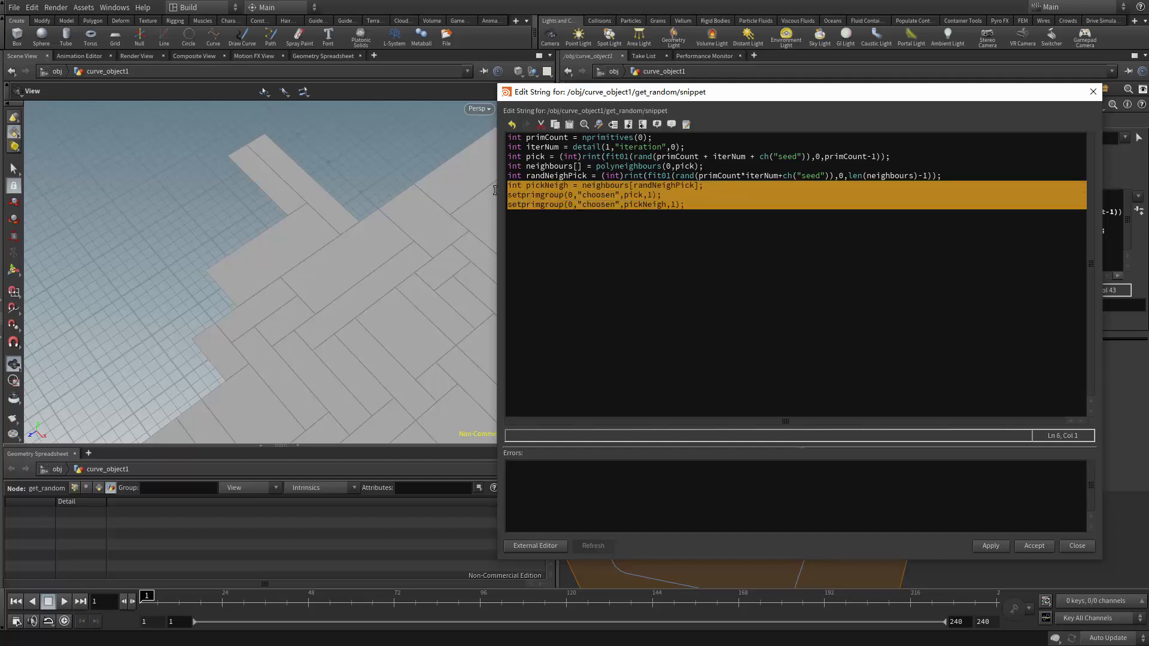
{"action": "left_click", "coordinate": [636, 274]}
{"action": "double_click", "coordinate": [658, 185]}
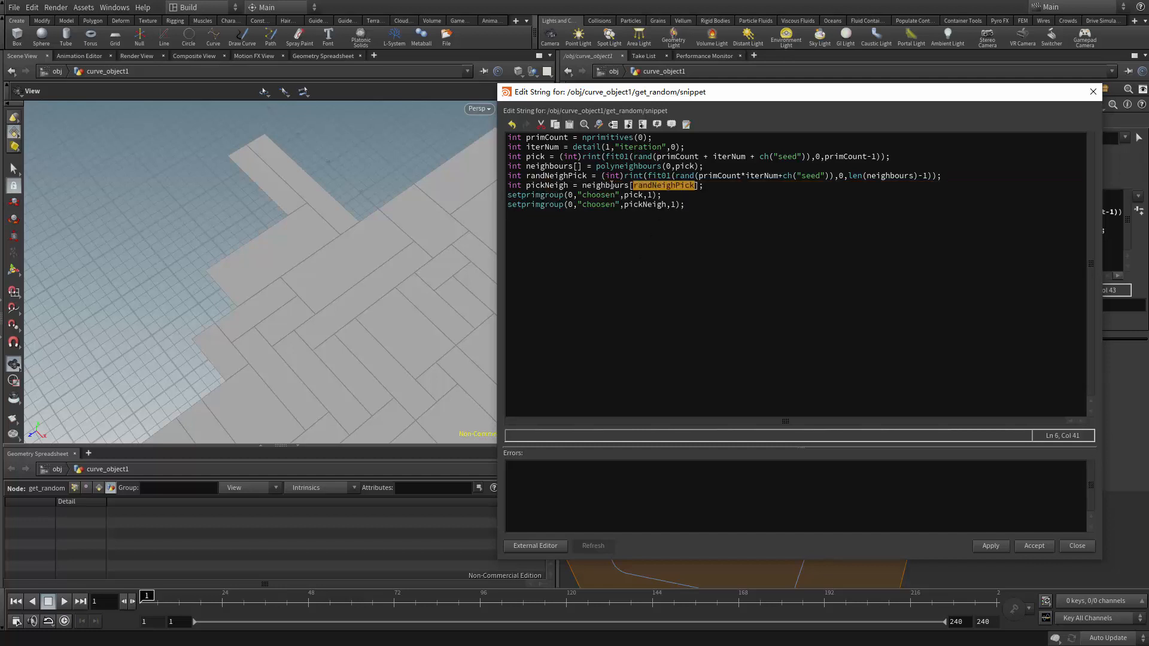
{"action": "left_click", "coordinate": [604, 184]}
{"action": "double_click", "coordinate": [604, 184]}
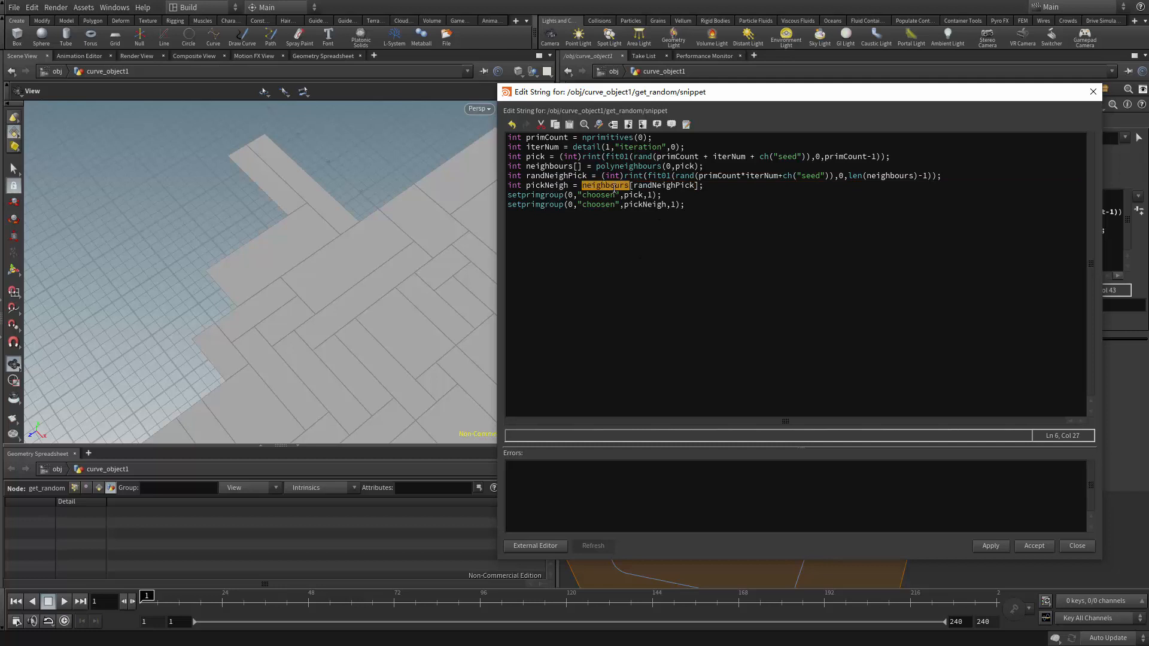
{"action": "left_click", "coordinate": [739, 212]}
Step: Insert an empty braced block with the condition if(len(neighbours)!=0) above the randNeighPick line
{"action": "left_click", "coordinate": [512, 184]}
{"action": "key", "text": "Up"}
{"action": "key", "text": "Return"}
{"action": "key", "text": "Up"}
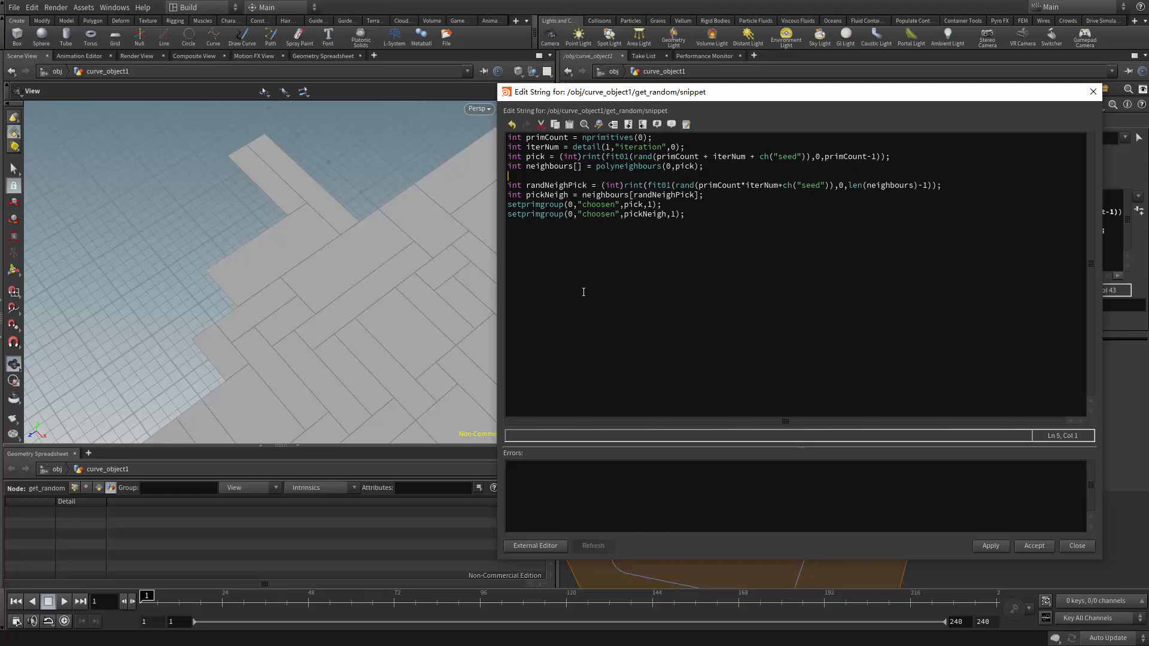
{"action": "type", "text": "if(len(neighbours)!=0"}
{"action": "key", "text": "Left"}
{"action": "key", "text": "Return"}
{"action": "type", "text": "{"}
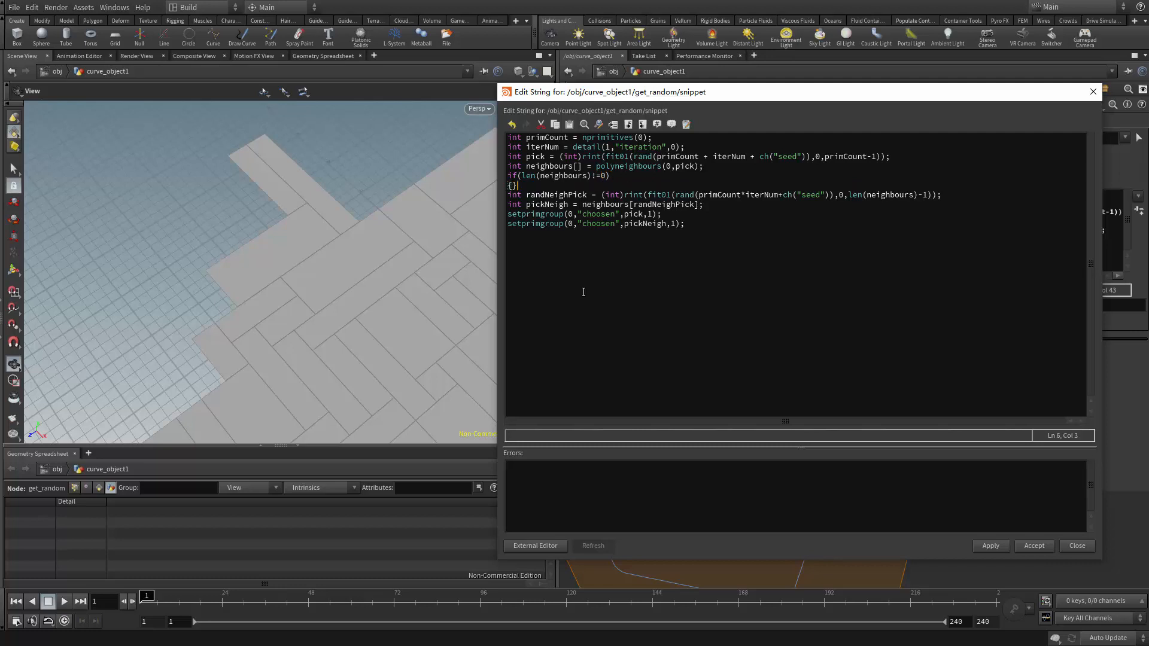
{"action": "key", "text": "Return"}
{"action": "key", "text": "Return"}
Step: Move the four lines from int randNeighPick through the pickNeigh setprimgroup call inside the braces of the if(len(neighbours)!=0) block
{"action": "key", "text": "Down"}
{"action": "key", "text": "Down"}
{"action": "key", "text": "Down"}
{"action": "key", "text": "Down"}
{"action": "key", "text": "Down"}
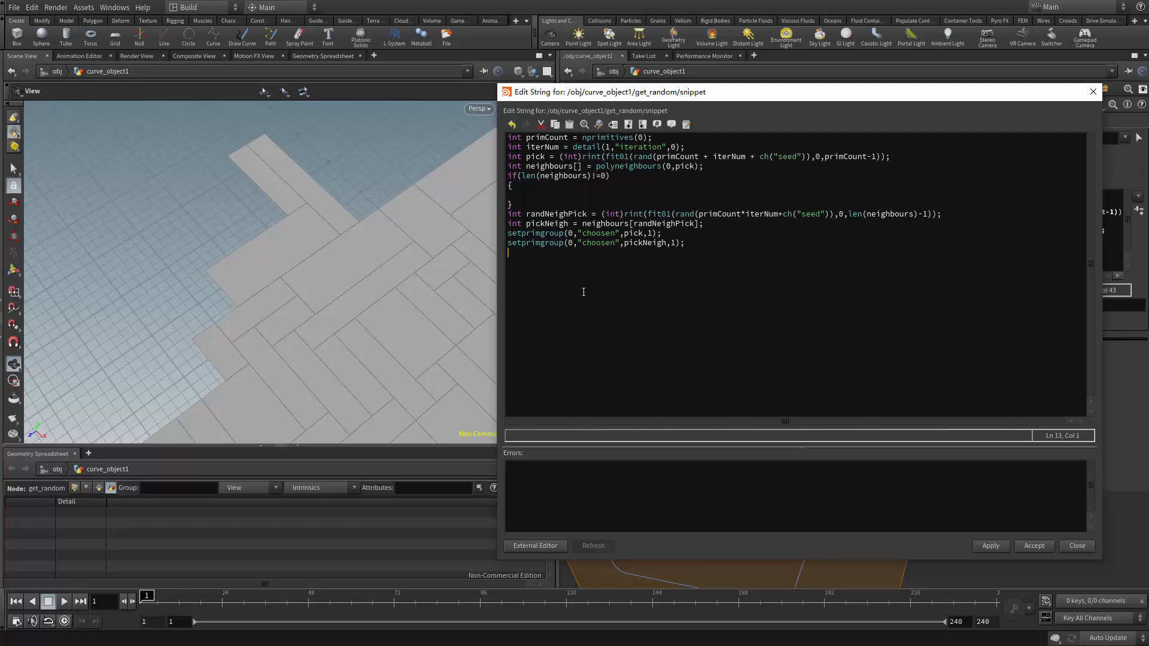
{"action": "key", "text": "shift+Up"}
{"action": "key", "text": "shift+Up"}
{"action": "key", "text": "shift+Up"}
{"action": "key", "text": "shift+Up"}
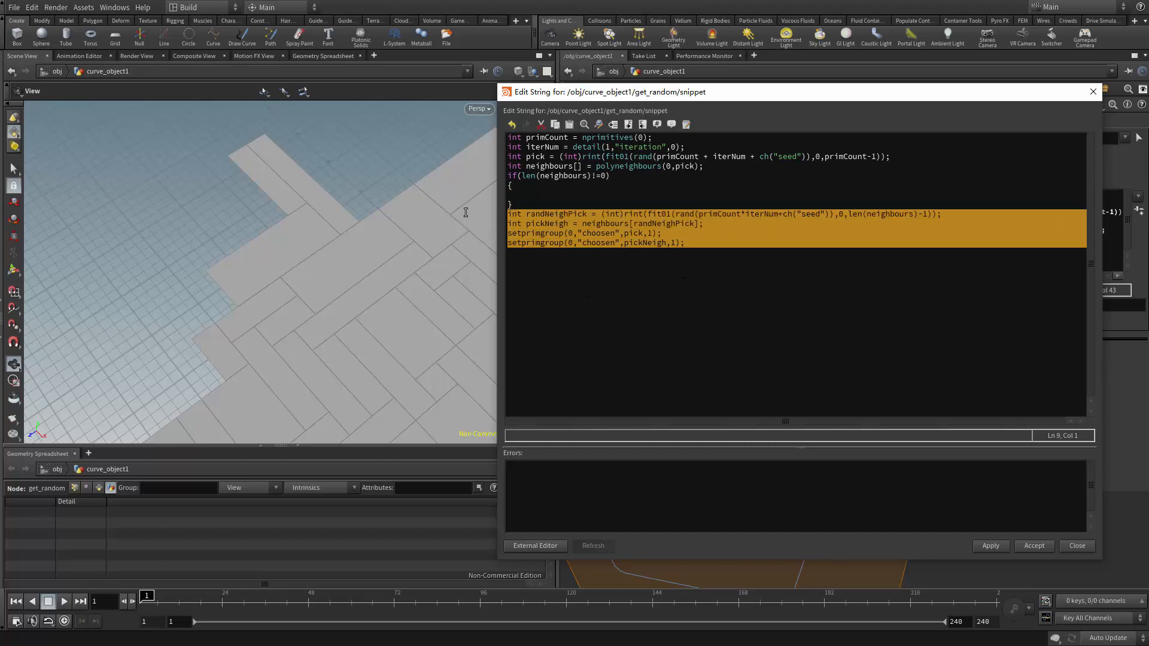
{"action": "key", "text": "ctrl+x"}
{"action": "left_click", "coordinate": [538, 193]}
{"action": "key", "text": "ctrl+v"}
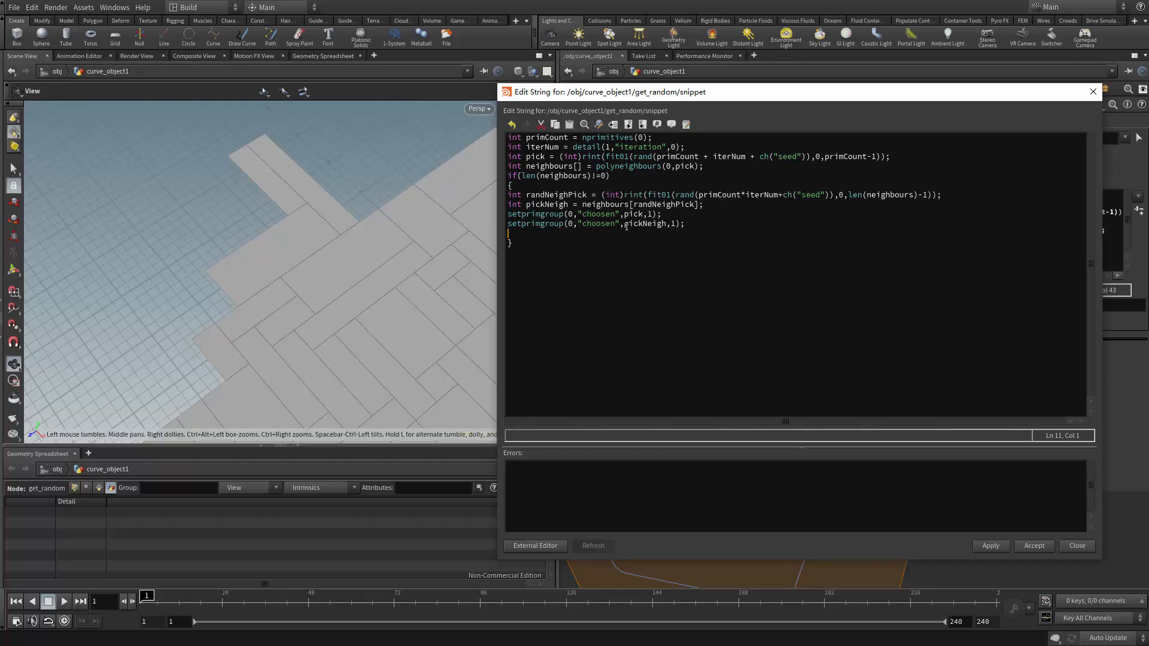
Step: Indent the four lines inside the if block one level and remove the blank line before its closing brace
{"action": "key", "text": "shift+Up"}
{"action": "key", "text": "shift+Up"}
{"action": "key", "text": "shift+Up"}
{"action": "key", "text": "shift+Up"}
{"action": "key", "text": "Tab"}
{"action": "left_click", "coordinate": [553, 261]}
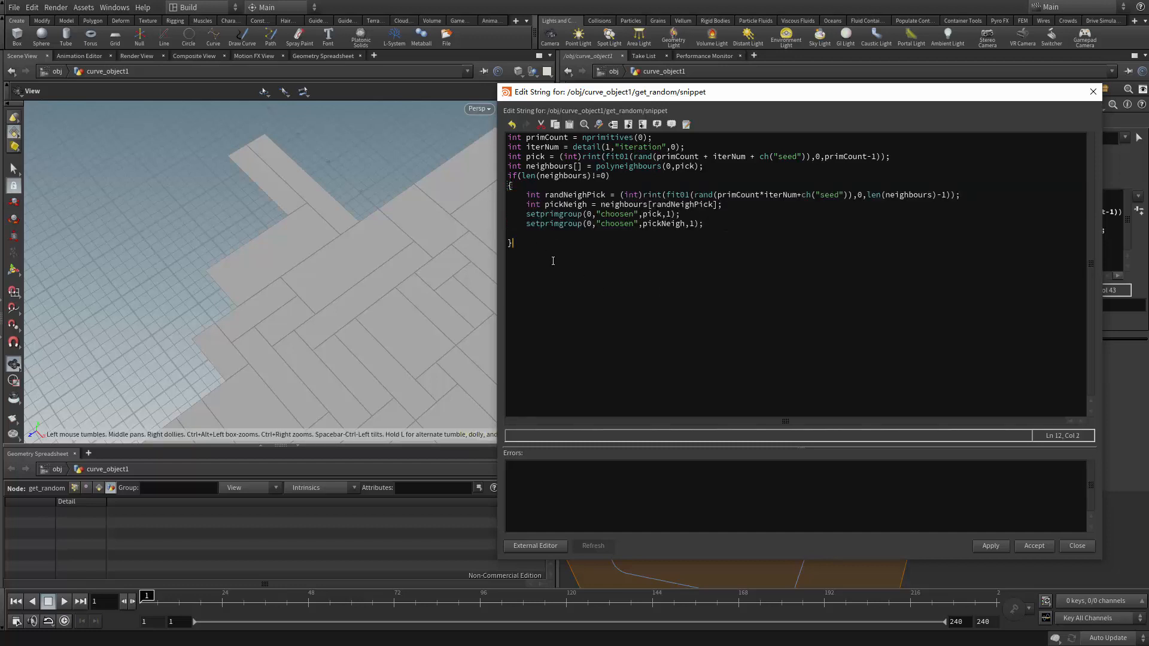
{"action": "key", "text": "BackSpace"}
Step: Examine how the choosen and others blast nodes use the choosen group on their branches of the random merging loop
{"action": "left_click_drag", "start_coordinate": [752, 94], "coordinate": [259, 116]}
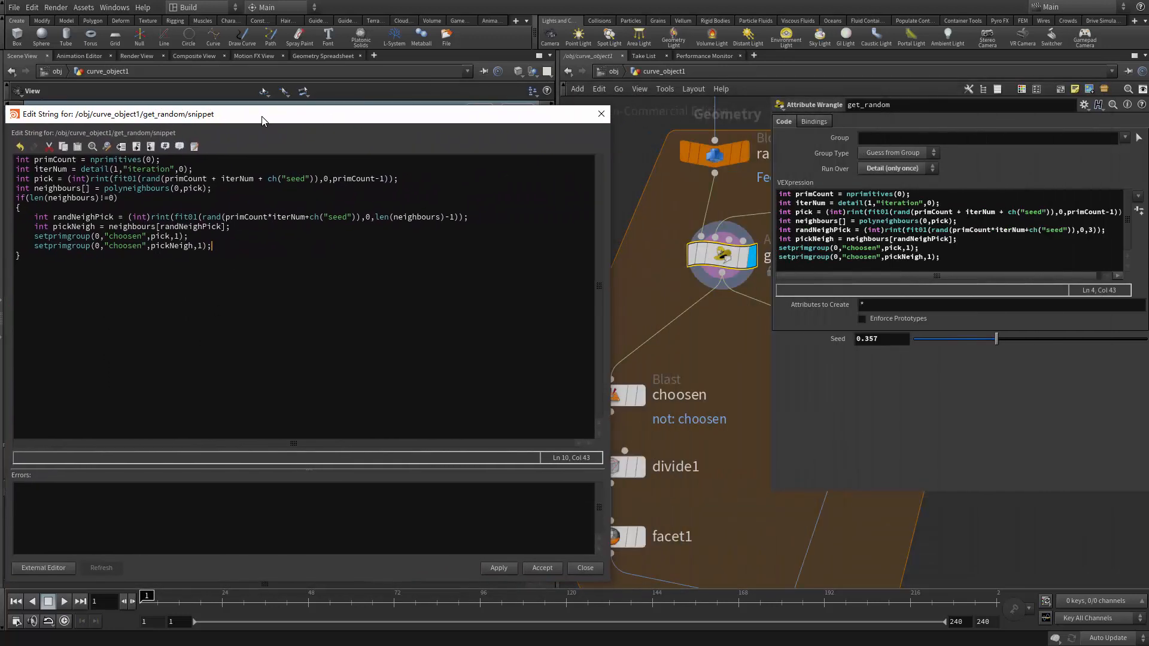
{"action": "middle_click_drag", "start_coordinate": [632, 305], "coordinate": [663, 242]}
{"action": "scroll", "coordinate": [665, 282], "scroll_direction": "down", "scroll_amount": 1}
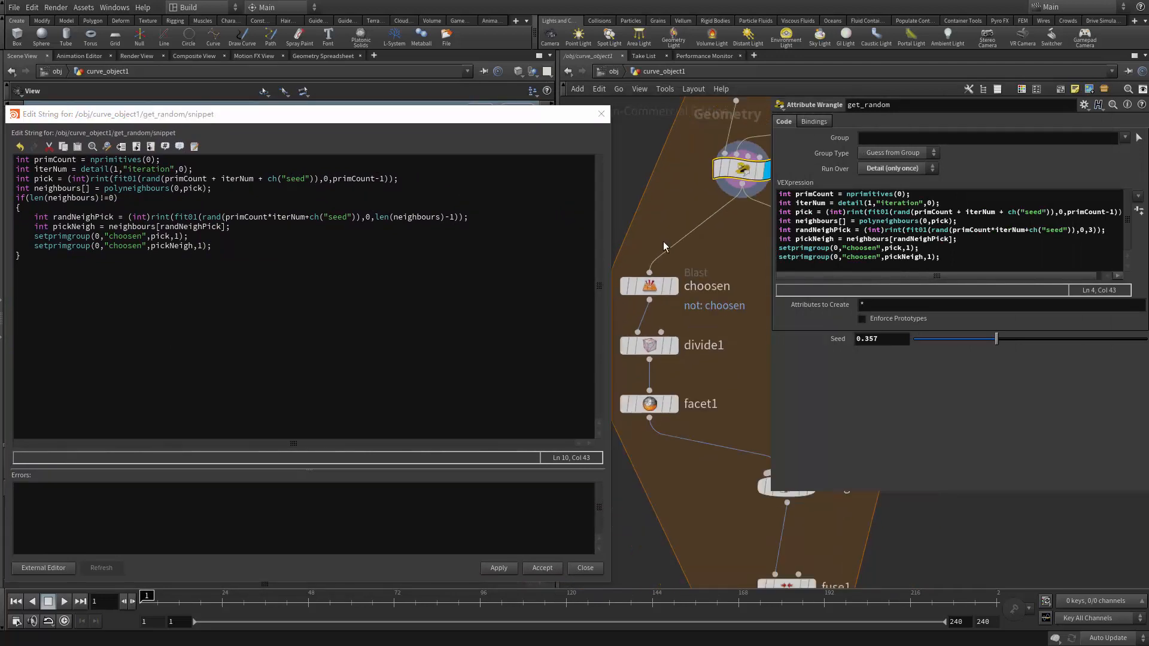
{"action": "left_click", "coordinate": [674, 290]}
{"action": "left_click", "coordinate": [649, 286]}
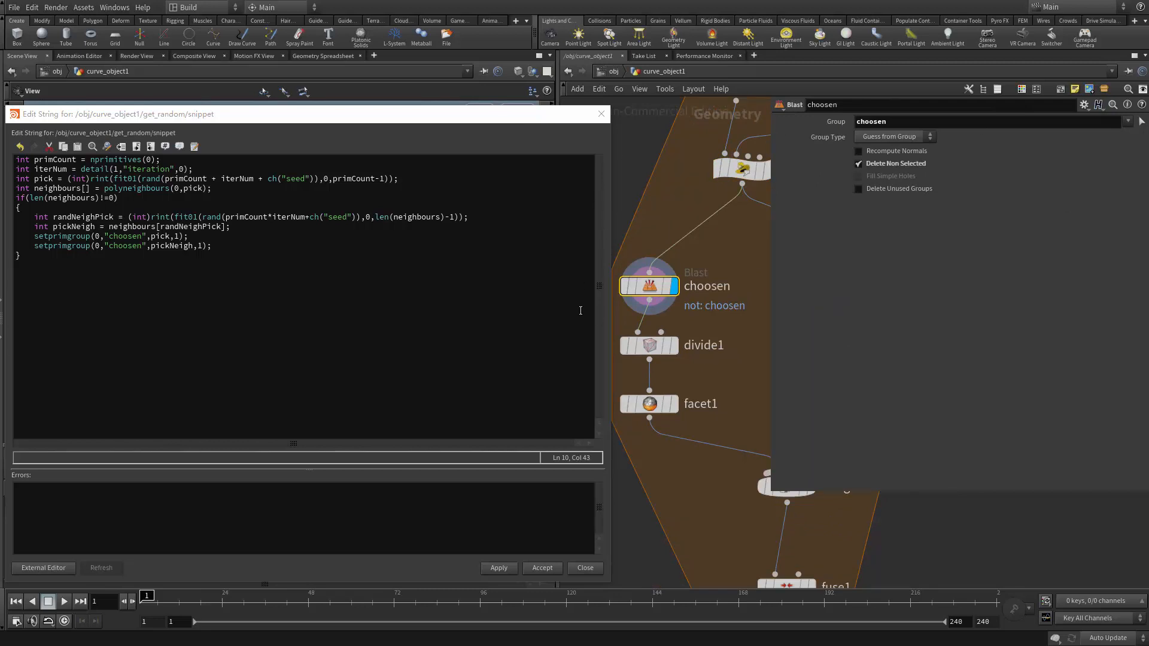
{"action": "middle_click_drag", "start_coordinate": [710, 293], "coordinate": [647, 213]}
{"action": "scroll", "coordinate": [677, 253], "scroll_direction": "up", "scroll_amount": 1}
{"action": "scroll", "coordinate": [645, 207], "scroll_direction": "down", "scroll_amount": 3}
{"action": "middle_click_drag", "start_coordinate": [687, 248], "coordinate": [637, 276]}
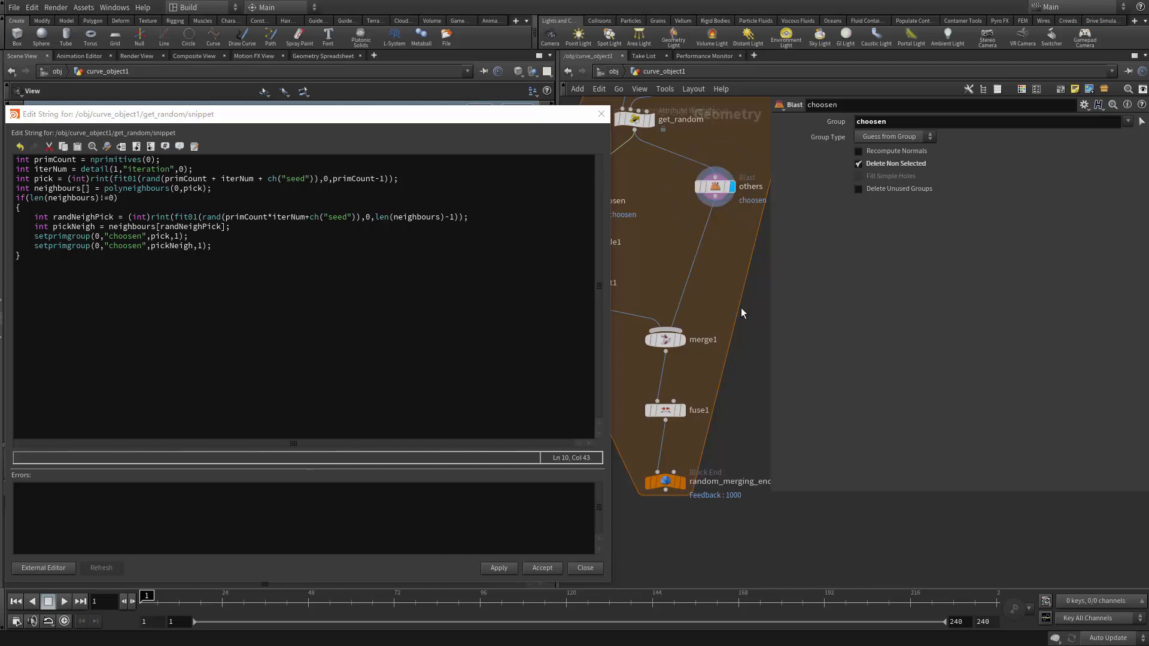
{"action": "middle_click_drag", "start_coordinate": [741, 312], "coordinate": [730, 266]}
Step: Accept the edited VEX snippet and display the get_random node's output
{"action": "left_click_drag", "start_coordinate": [448, 120], "coordinate": [633, 96]}
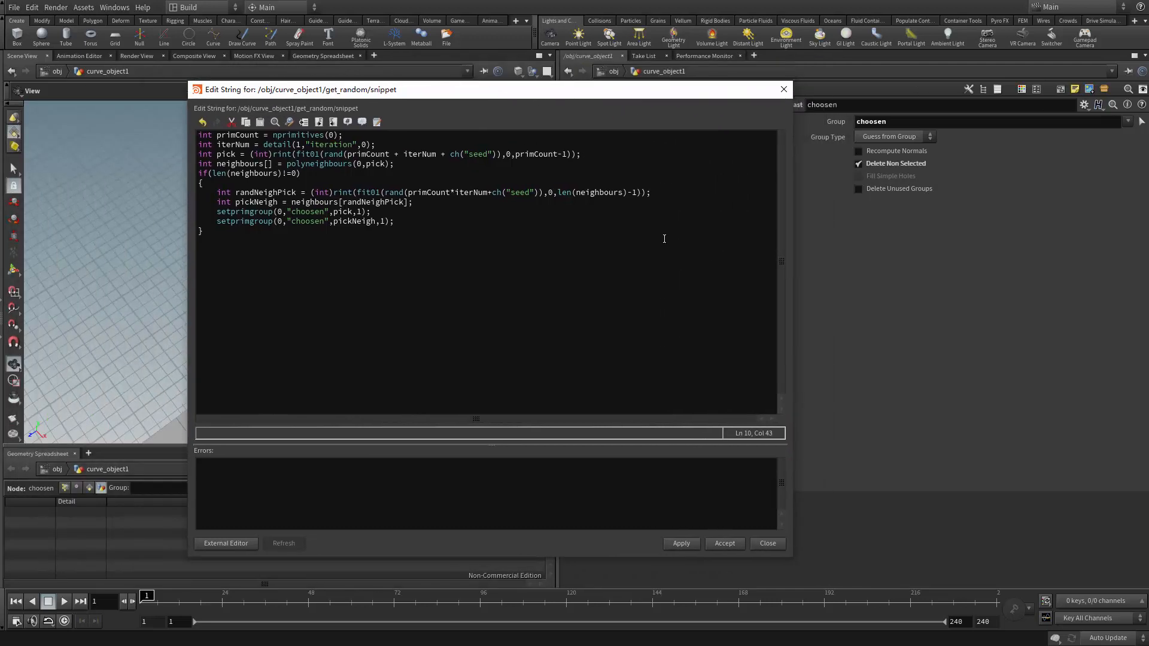
{"action": "left_click", "coordinate": [725, 543]}
{"action": "middle_click_drag", "start_coordinate": [637, 338], "coordinate": [640, 477]}
{"action": "middle_click_drag", "start_coordinate": [671, 326], "coordinate": [645, 313]}
{"action": "scroll", "coordinate": [649, 304], "scroll_direction": "up", "scroll_amount": 2}
{"action": "left_click", "coordinate": [652, 259]}
{"action": "scroll", "coordinate": [646, 312], "scroll_direction": "down", "scroll_amount": 2}
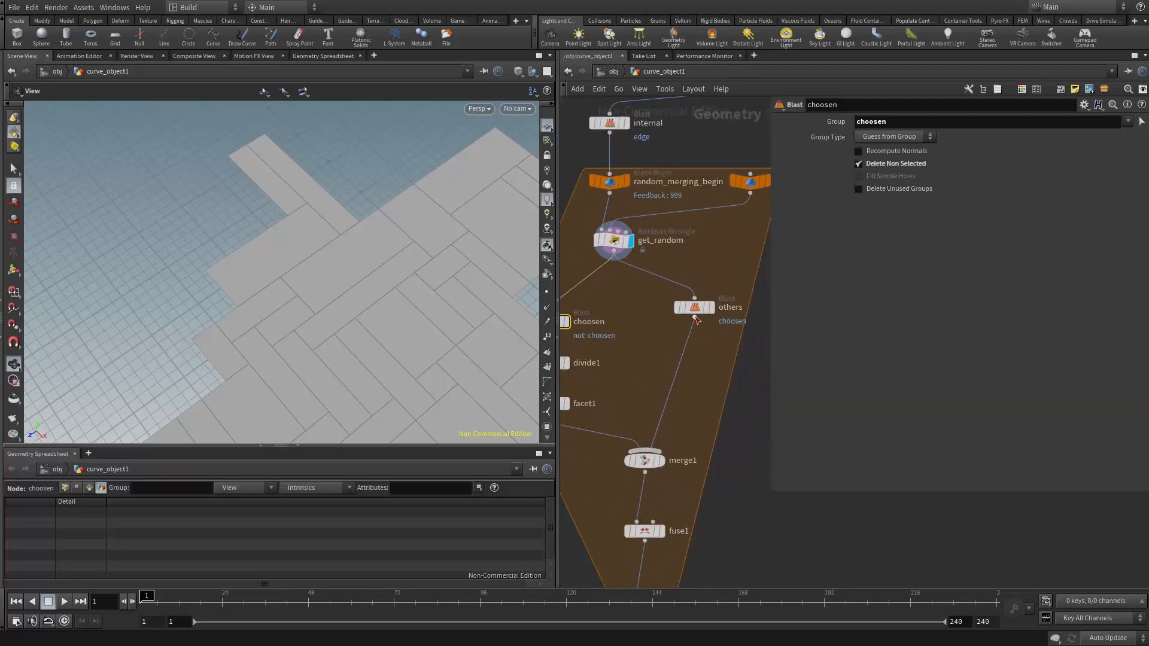
Step: Display the others blast node and follow its branch through merge1 and fuse1 to the end of the loop
{"action": "left_click", "coordinate": [712, 309]}
{"action": "middle_click_drag", "start_coordinate": [680, 408], "coordinate": [694, 305]}
{"action": "middle_click_drag", "start_coordinate": [685, 465], "coordinate": [694, 392]}
{"action": "scroll", "coordinate": [693, 390], "scroll_direction": "up", "scroll_amount": 2}
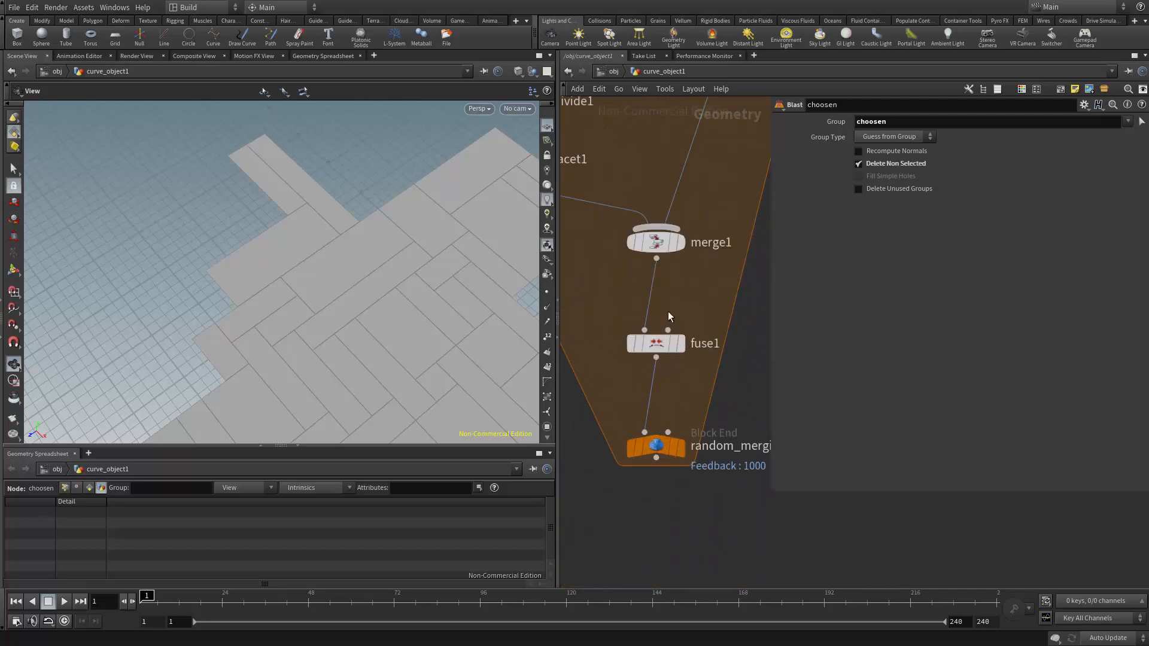
{"action": "middle_click_drag", "start_coordinate": [667, 301], "coordinate": [735, 499]}
{"action": "middle_click_drag", "start_coordinate": [678, 302], "coordinate": [724, 386]}
Step: Review the if(len(neighbours)!=0) condition and the lines it encloses in the get_random wrangle's VEX code
{"action": "left_click", "coordinate": [722, 209]}
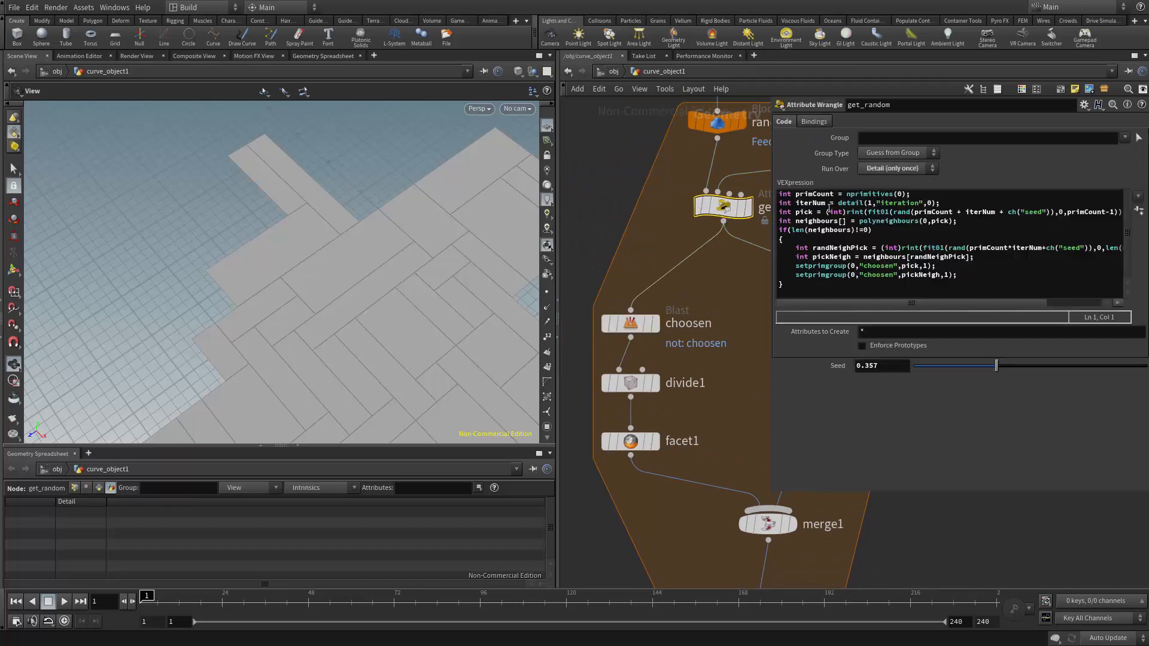
{"action": "left_click_drag", "start_coordinate": [872, 230], "coordinate": [774, 229]}
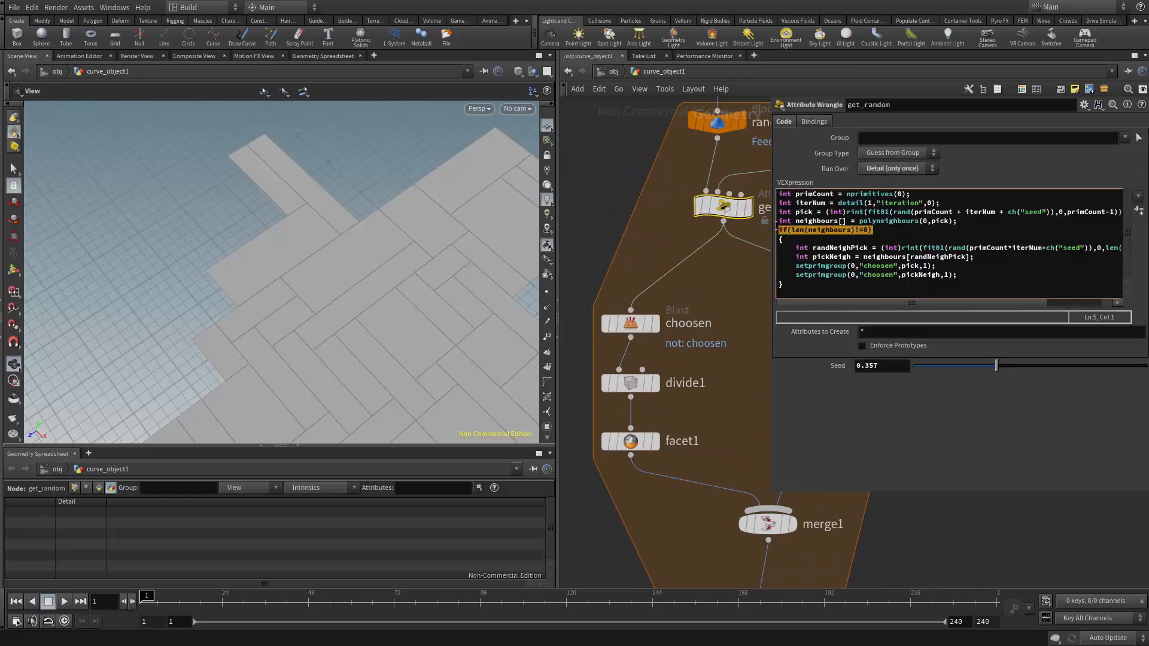
{"action": "left_click", "coordinate": [884, 238]}
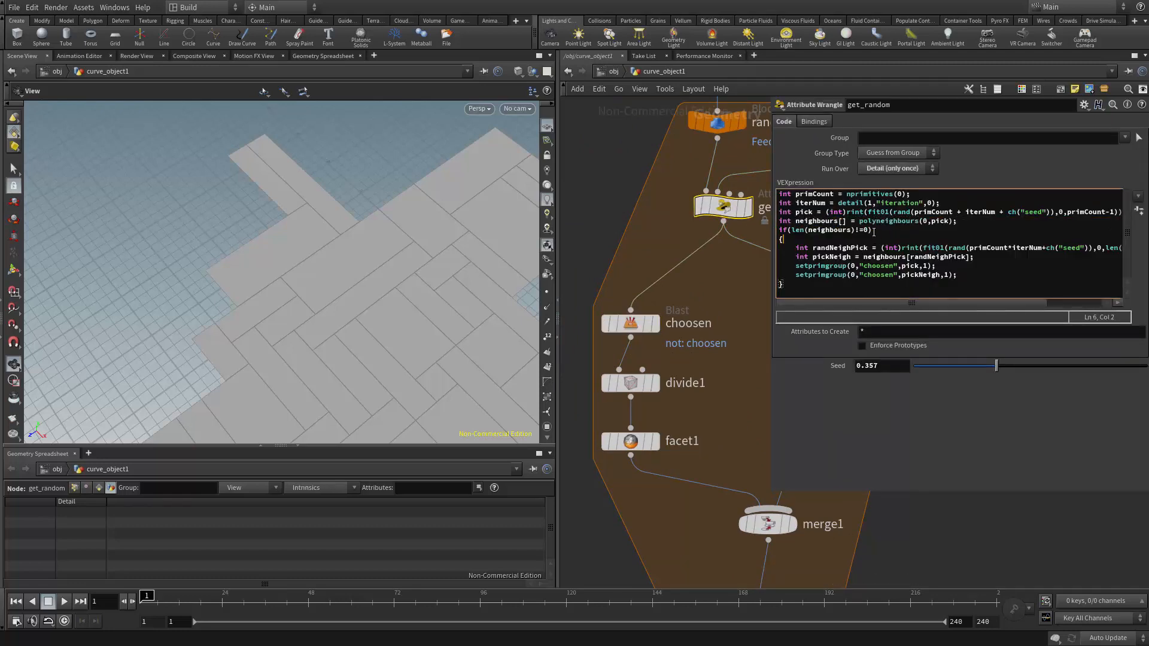
{"action": "left_click_drag", "start_coordinate": [874, 231], "coordinate": [766, 228]}
{"action": "left_click", "coordinate": [796, 286]}
{"action": "left_click_drag", "start_coordinate": [831, 289], "coordinate": [747, 232]}
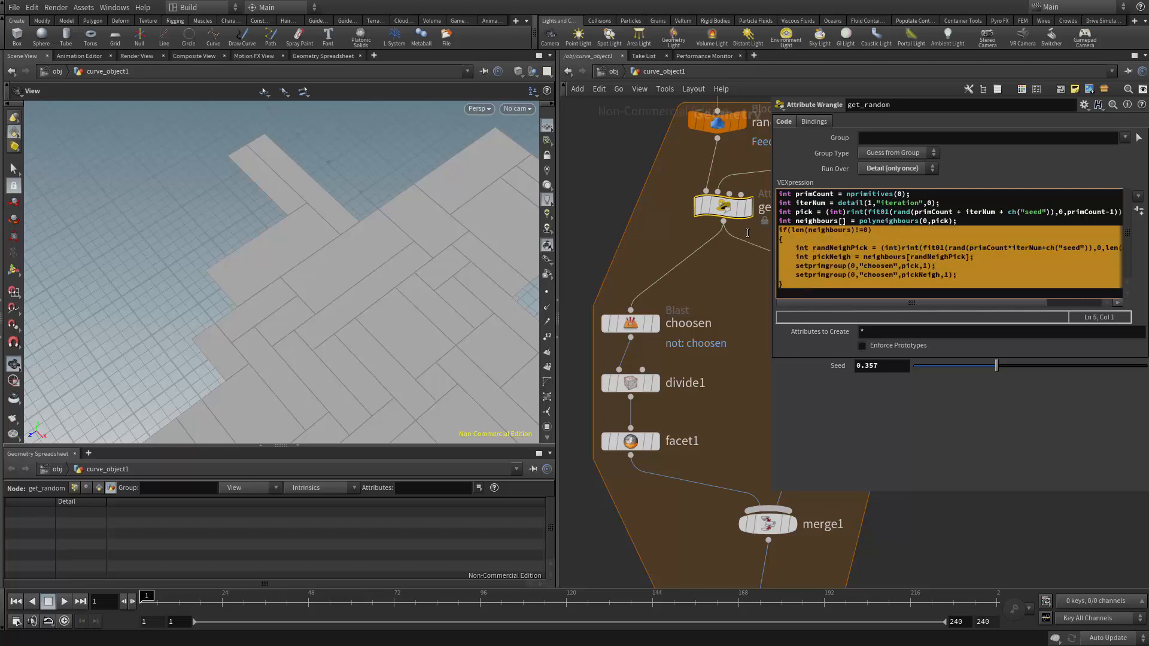
{"action": "left_click", "coordinate": [812, 253]}
{"action": "double_click", "coordinate": [829, 229]}
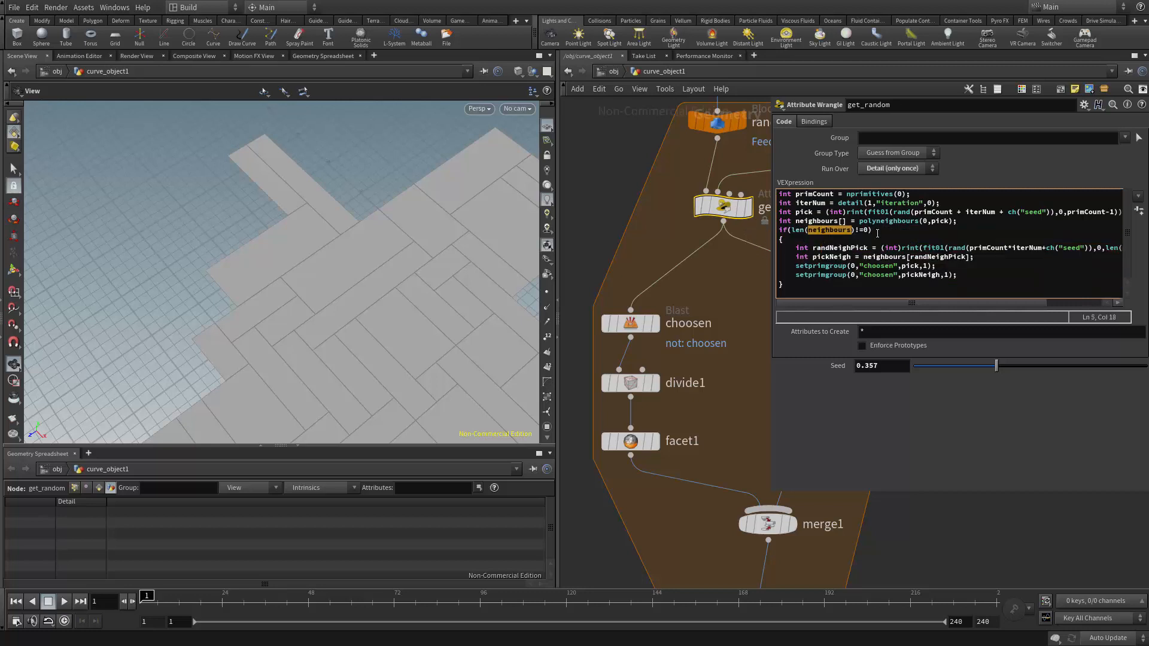
{"action": "left_click", "coordinate": [877, 233]}
{"action": "left_click_drag", "start_coordinate": [985, 279], "coordinate": [767, 247]}
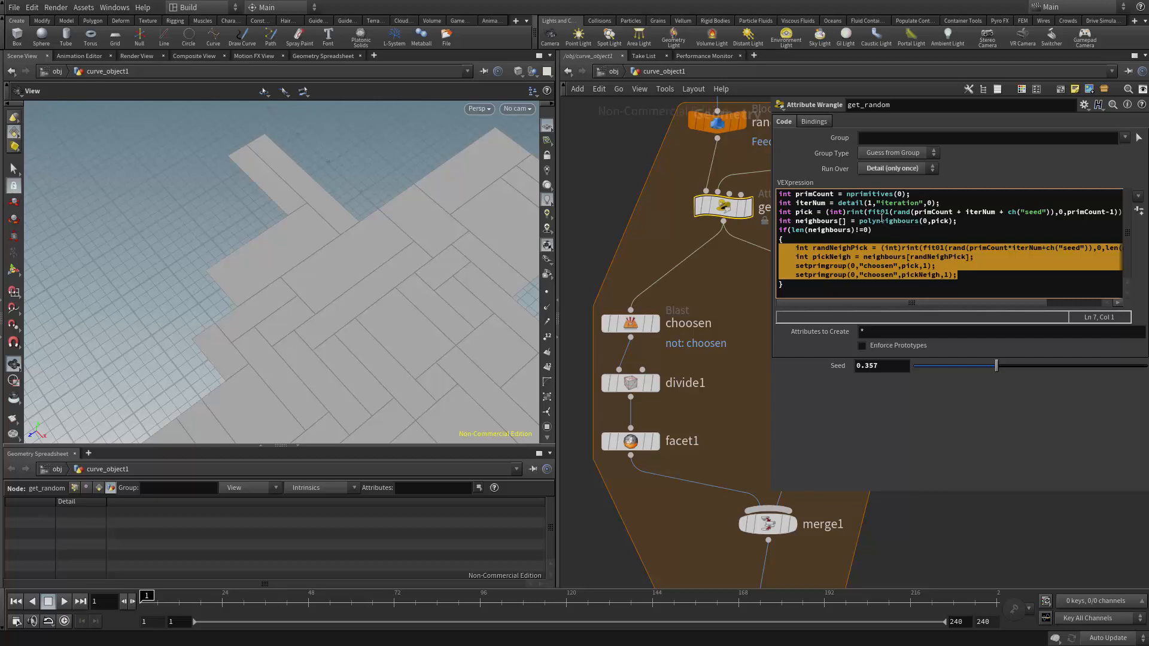
{"action": "left_click", "coordinate": [797, 298]}
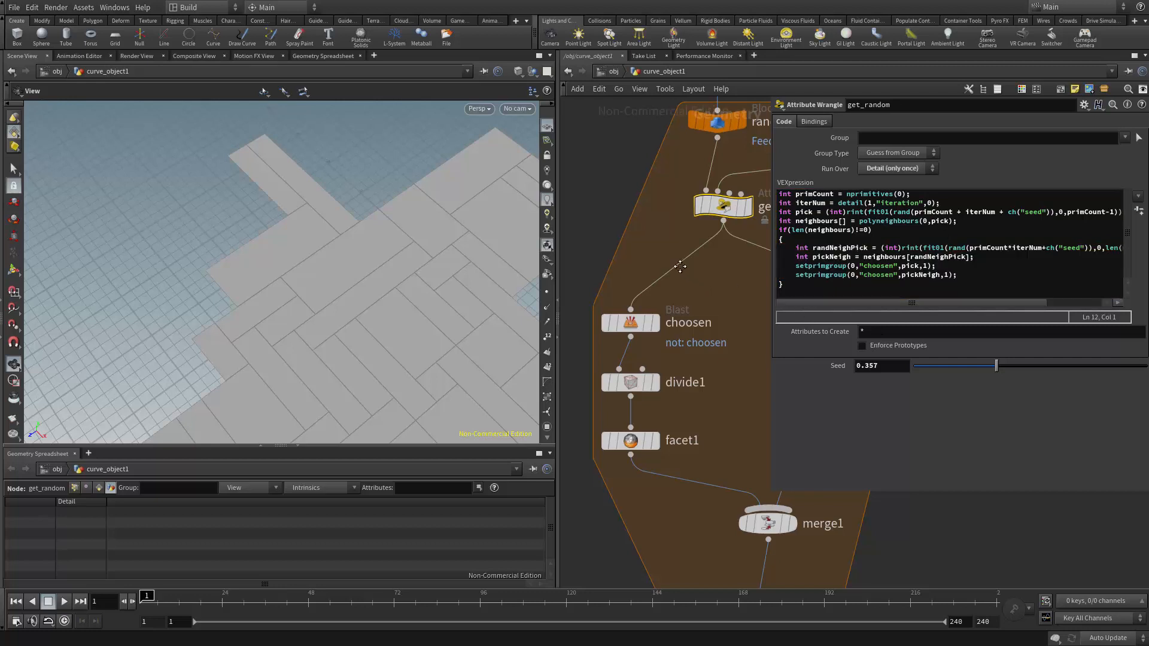
Step: Display the random_merging_end block's output and frame the whole tiled shape in the viewport
{"action": "scroll", "coordinate": [680, 283], "scroll_direction": "down", "scroll_amount": 4}
{"action": "scroll", "coordinate": [708, 299], "scroll_direction": "up", "scroll_amount": 5}
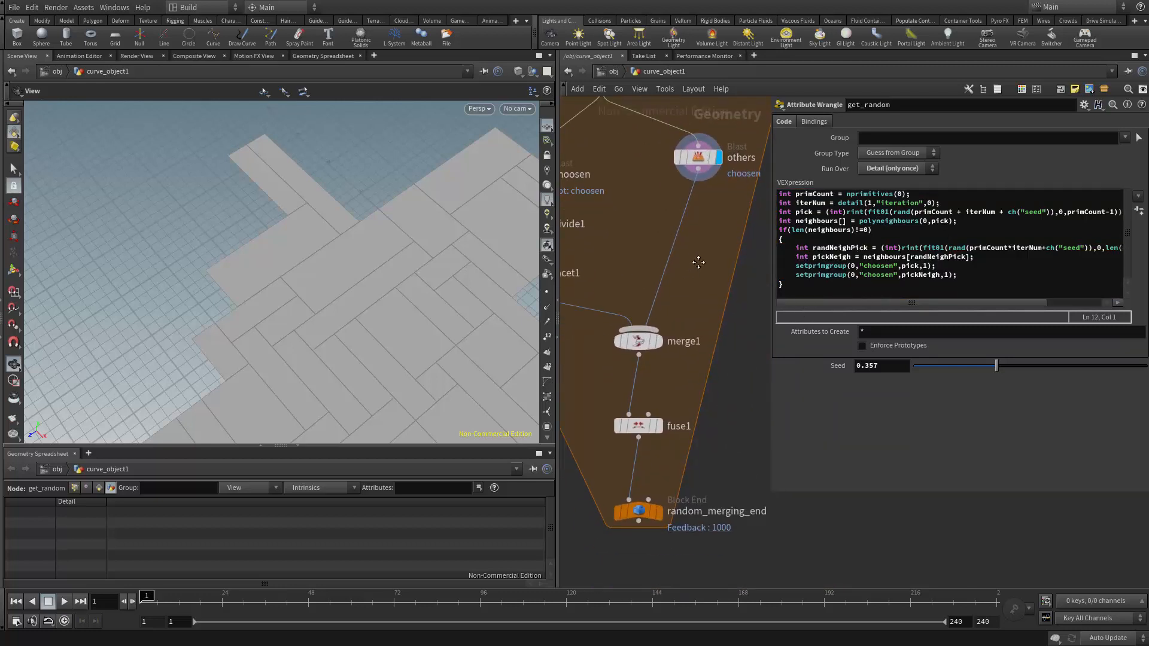
{"action": "middle_click_drag", "start_coordinate": [713, 375], "coordinate": [732, 333]}
{"action": "left_click", "coordinate": [691, 376]}
{"action": "right_click_drag", "start_coordinate": [368, 309], "coordinate": [133, 243]}
{"action": "left_click_drag", "start_coordinate": [448, 277], "coordinate": [431, 273]}
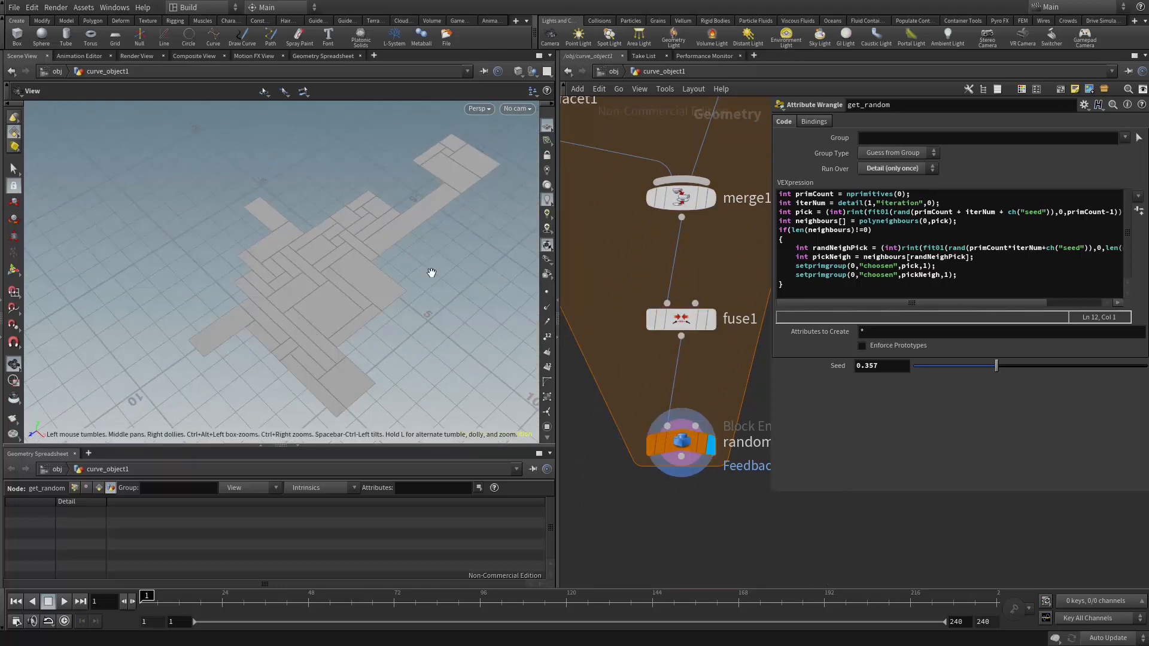
Step: Set the random_merging_end block's Iterations to 200 and inspect the merged tiles up close
{"action": "left_click", "coordinate": [684, 427]}
{"action": "left_click_drag", "start_coordinate": [996, 154], "coordinate": [1145, 167]}
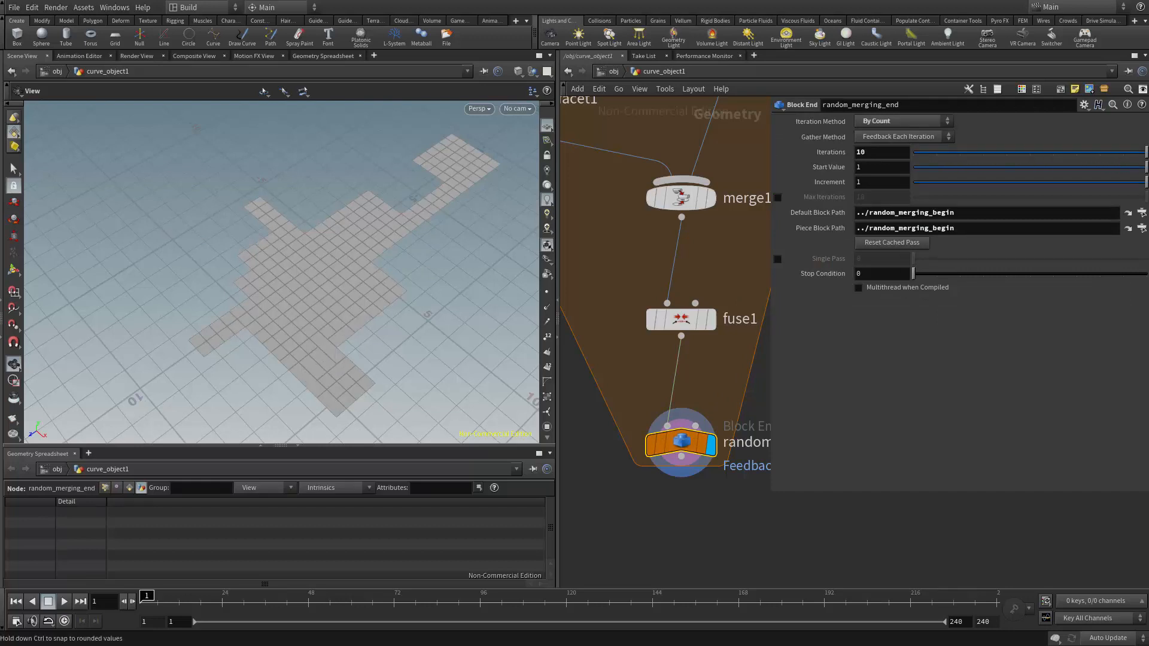
{"action": "left_click_drag", "start_coordinate": [872, 154], "coordinate": [822, 165]}
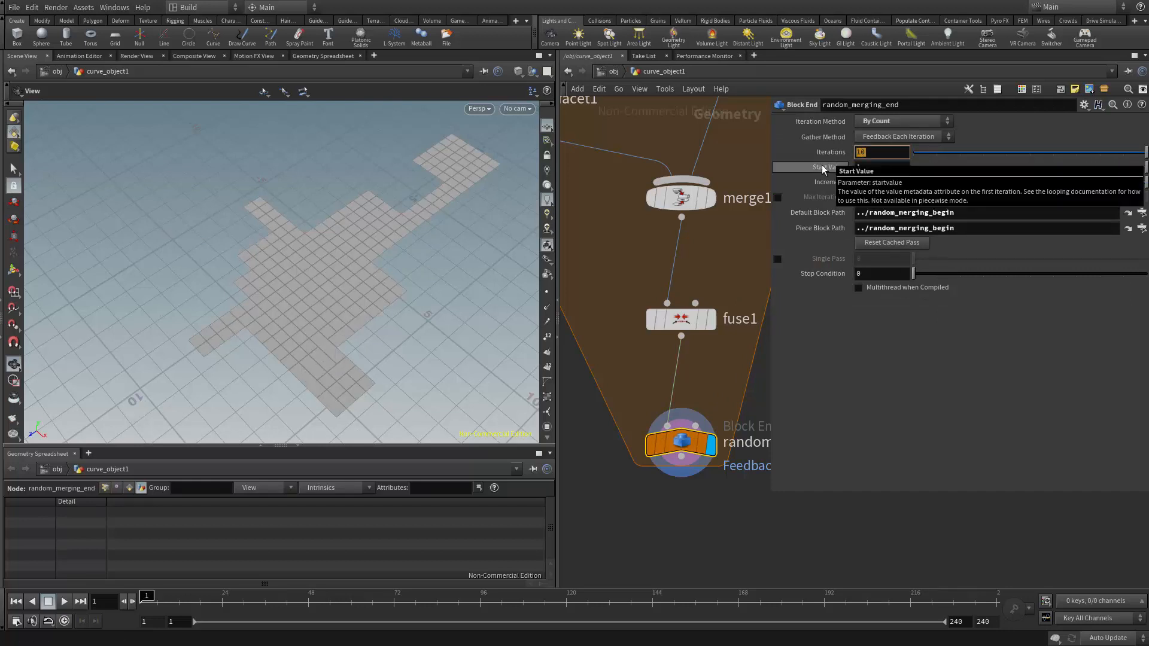
{"action": "type", "text": "200"}
{"action": "key", "text": "Return"}
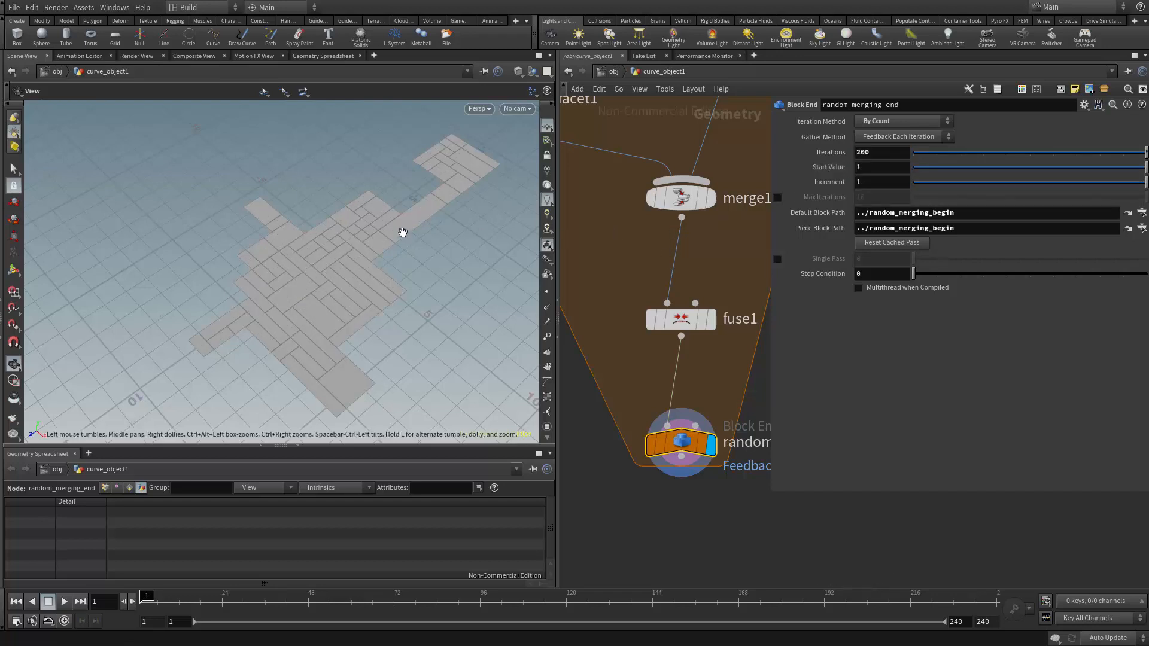
{"action": "scroll", "coordinate": [400, 233], "scroll_direction": "up", "scroll_amount": 10}
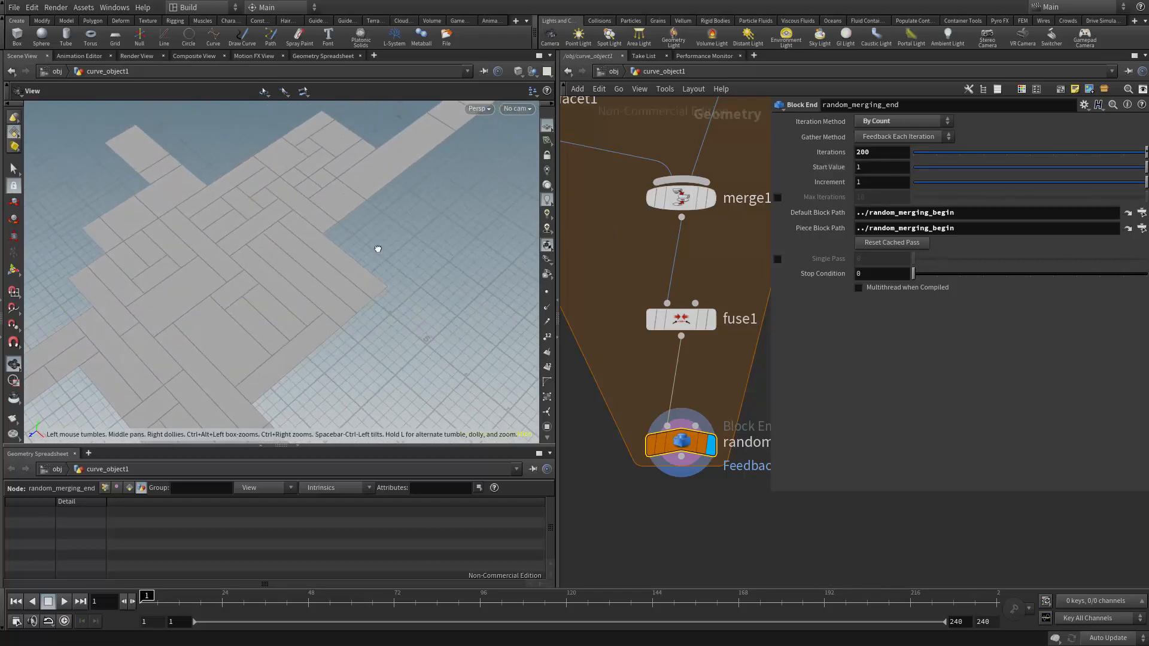
{"action": "scroll", "coordinate": [706, 290], "scroll_direction": "down", "scroll_amount": 3}
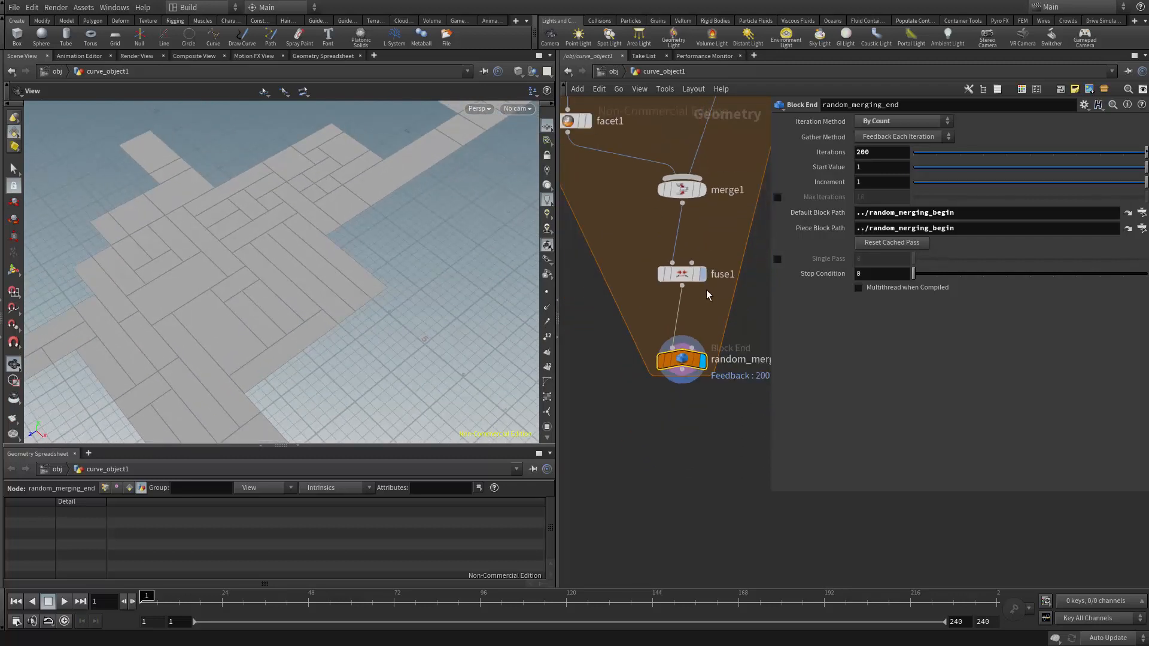
Step: Move the random_merging_end node further below fuse1 to make room between them, keeping its Iterations at 200
{"action": "scroll", "coordinate": [672, 311], "scroll_direction": "up", "scroll_amount": 2}
{"action": "left_click_drag", "start_coordinate": [672, 323], "coordinate": [667, 398]}
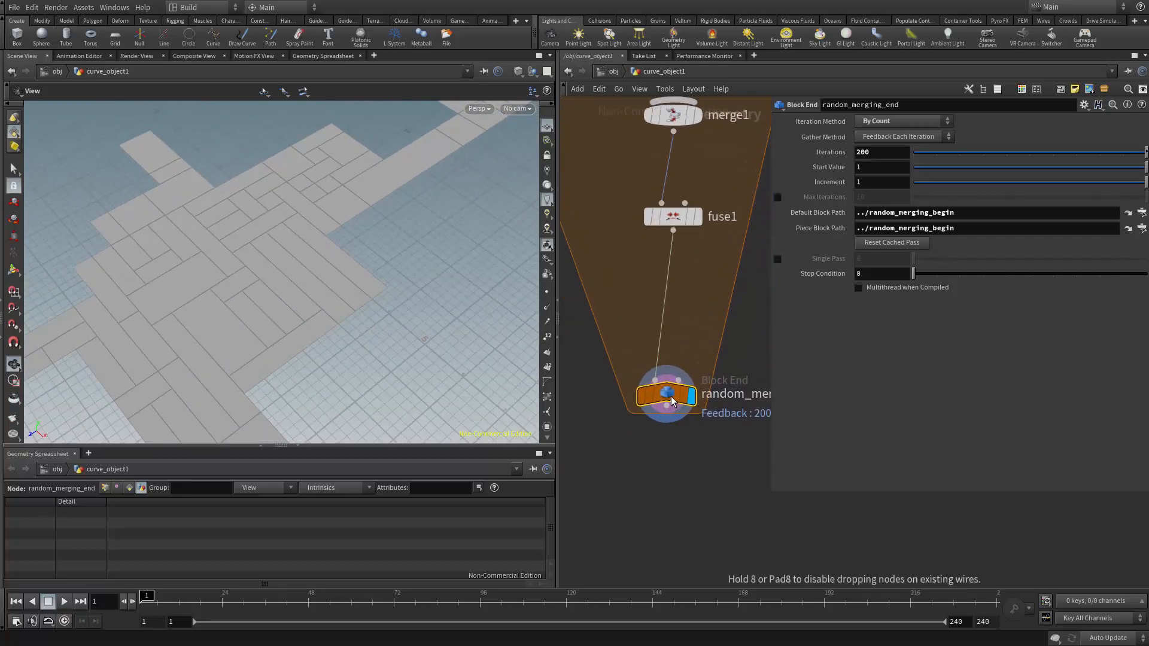
{"action": "middle_click_drag", "start_coordinate": [759, 265], "coordinate": [760, 274]}
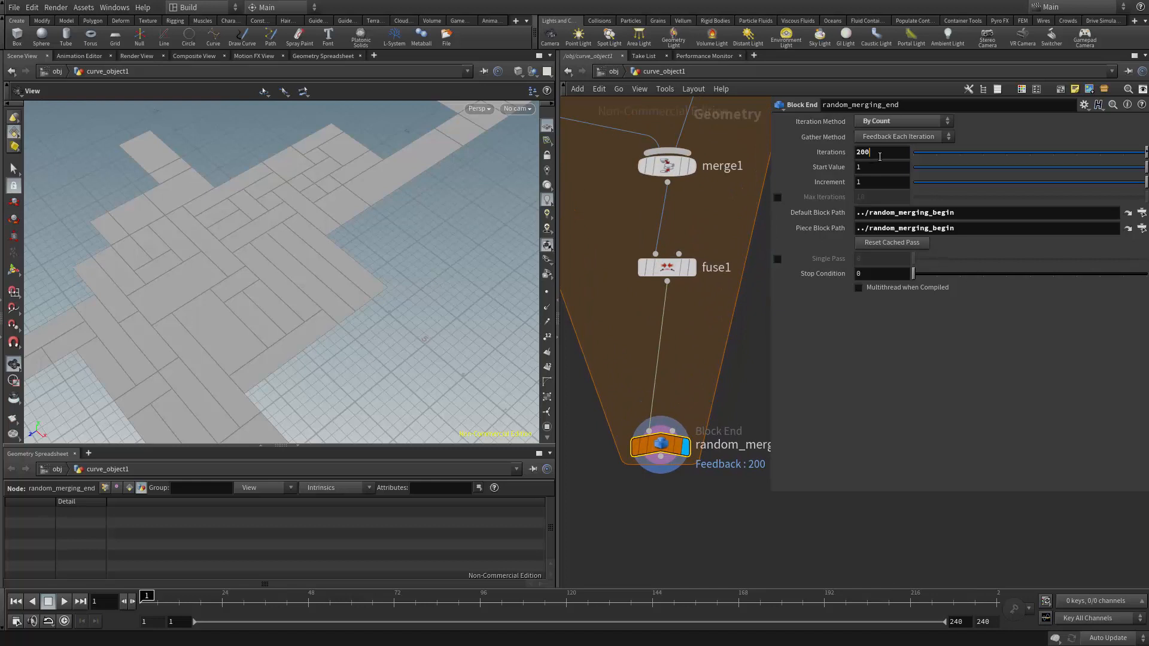
{"action": "key", "text": "Return"}
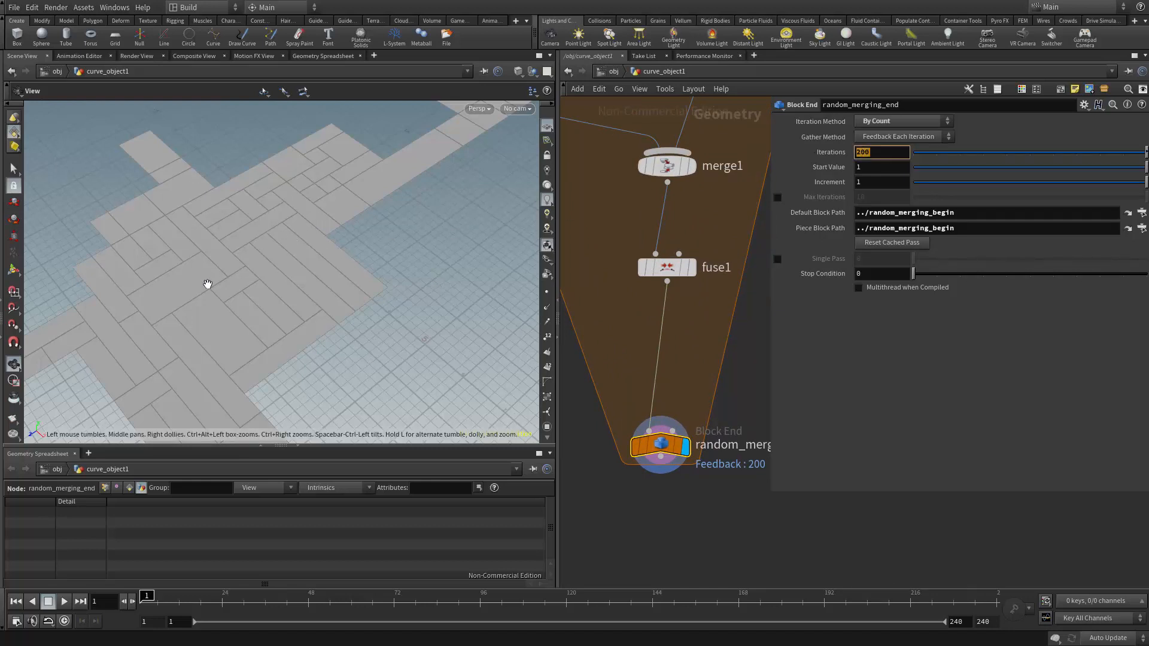
{"action": "left_click_drag", "start_coordinate": [207, 283], "coordinate": [203, 251]}
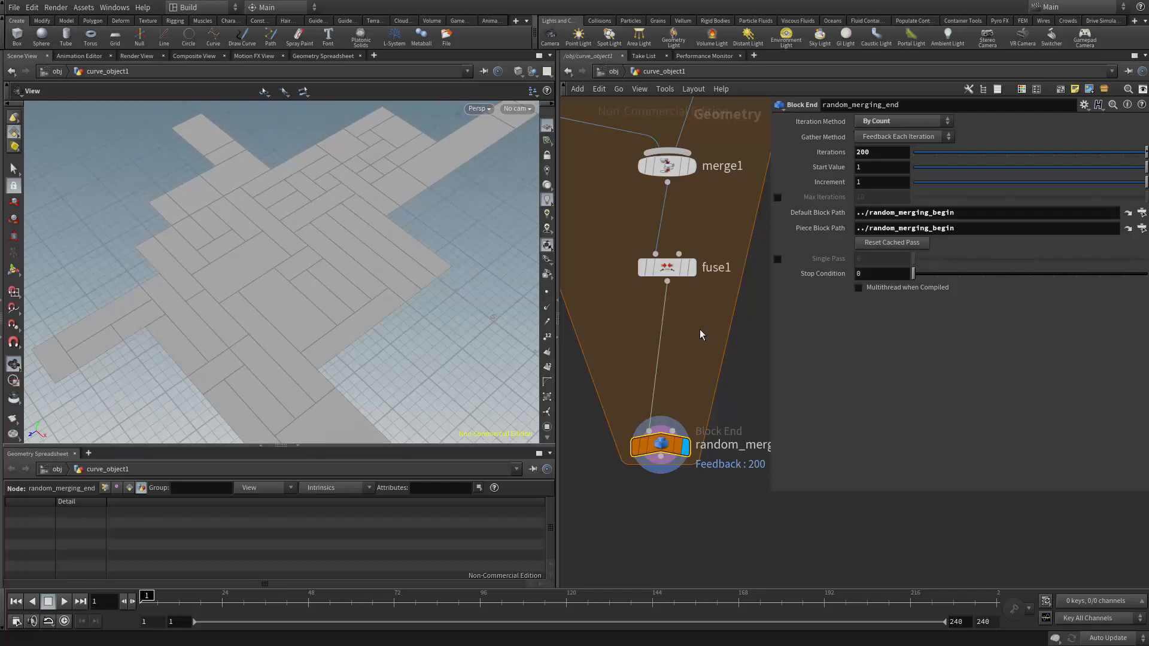
Step: Insert an Attribute Wrangle node on the connection between fuse1 and random_merging_end
{"action": "scroll", "coordinate": [699, 329], "scroll_direction": "down", "scroll_amount": 4}
{"action": "middle_click_drag", "start_coordinate": [695, 328], "coordinate": [673, 350]}
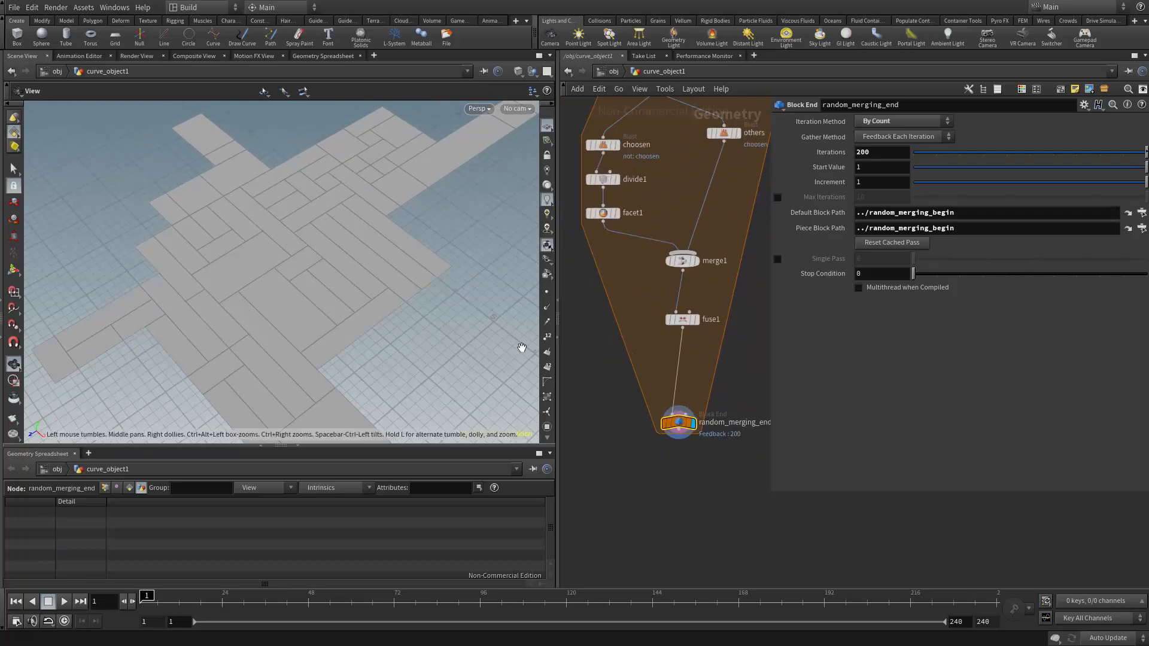
{"action": "scroll", "coordinate": [673, 350], "scroll_direction": "up", "scroll_amount": 4}
{"action": "key", "text": "Tab"}
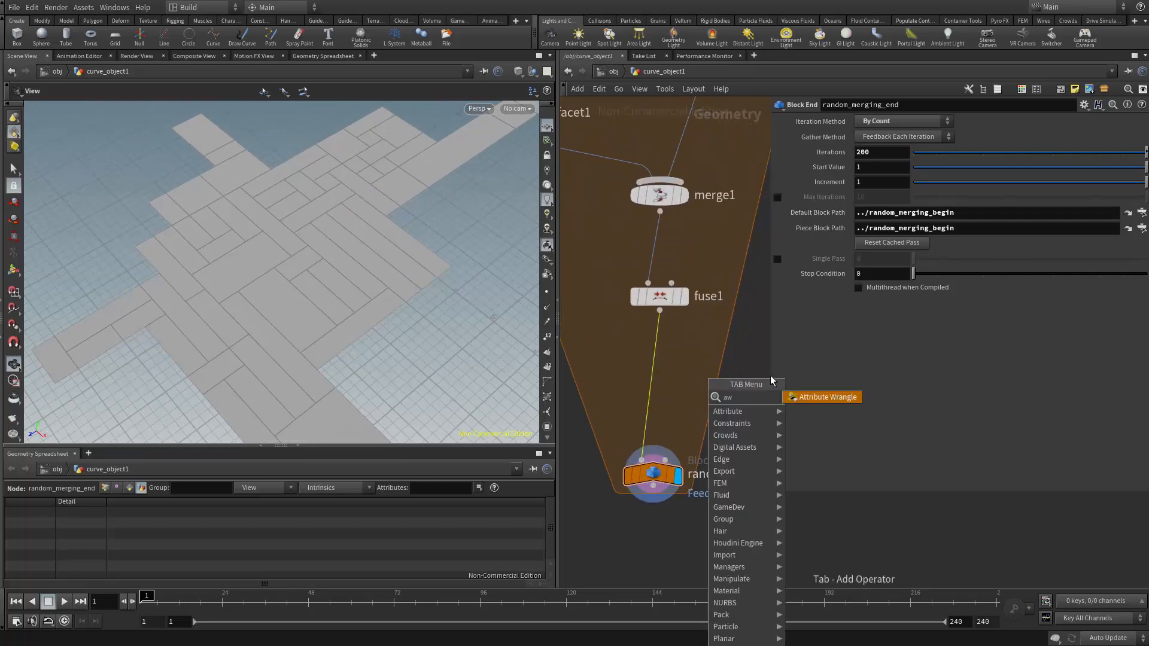
{"action": "left_click", "coordinate": [820, 397]}
{"action": "scroll", "coordinate": [676, 371], "scroll_direction": "up", "scroll_amount": 3}
{"action": "left_click", "coordinate": [680, 375]}
{"action": "scroll", "coordinate": [679, 376], "scroll_direction": "down", "scroll_amount": 3}
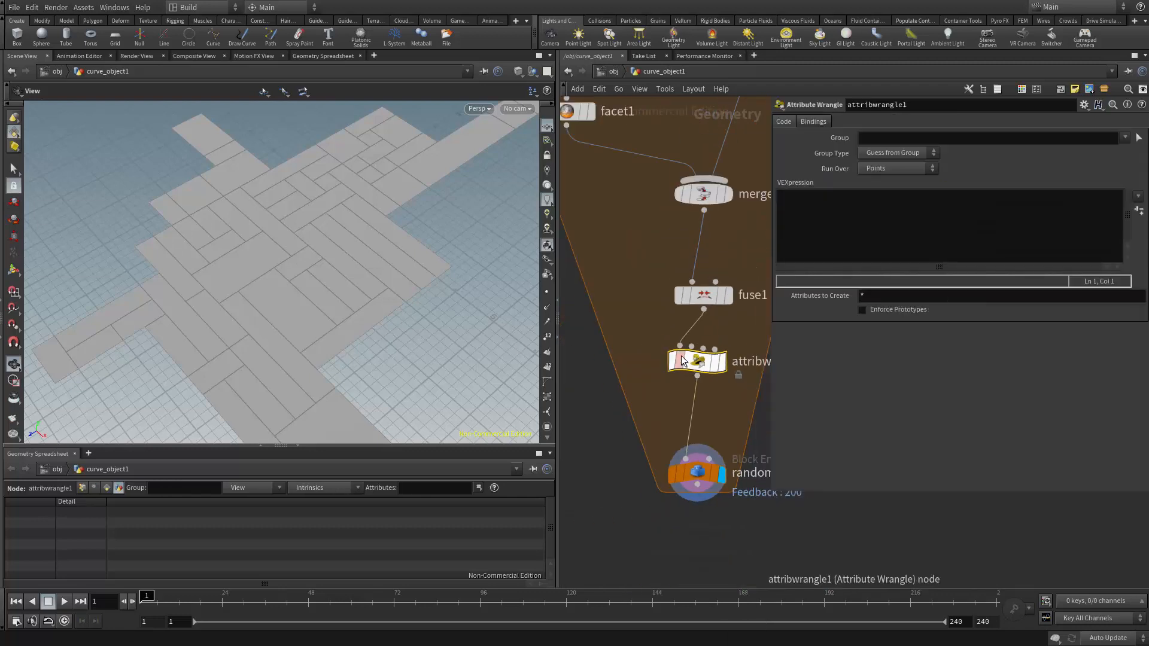
Step: Set the new attribute wrangle's Run Over option to Detail (only once)
{"action": "middle_click_drag", "start_coordinate": [694, 335], "coordinate": [745, 326]}
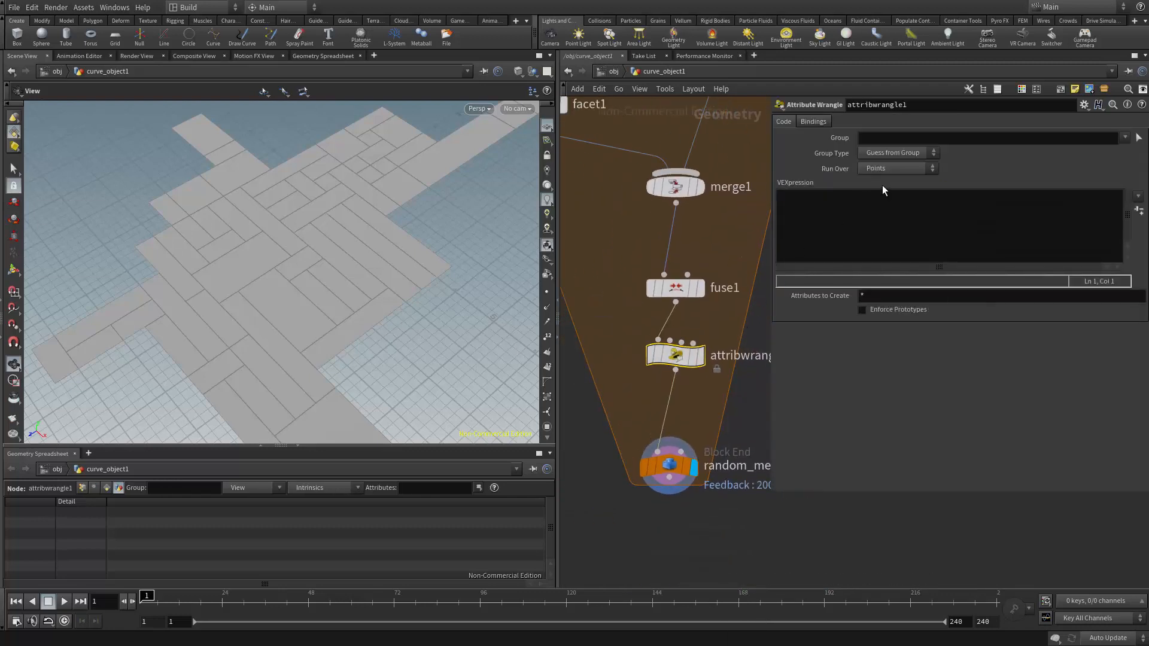
{"action": "left_click", "coordinate": [884, 169]}
{"action": "left_click", "coordinate": [886, 159]}
Step: Start the wrangle's VEX code by storing the primitive count with int primCount = nprimitives(0);
{"action": "left_click", "coordinate": [865, 204]}
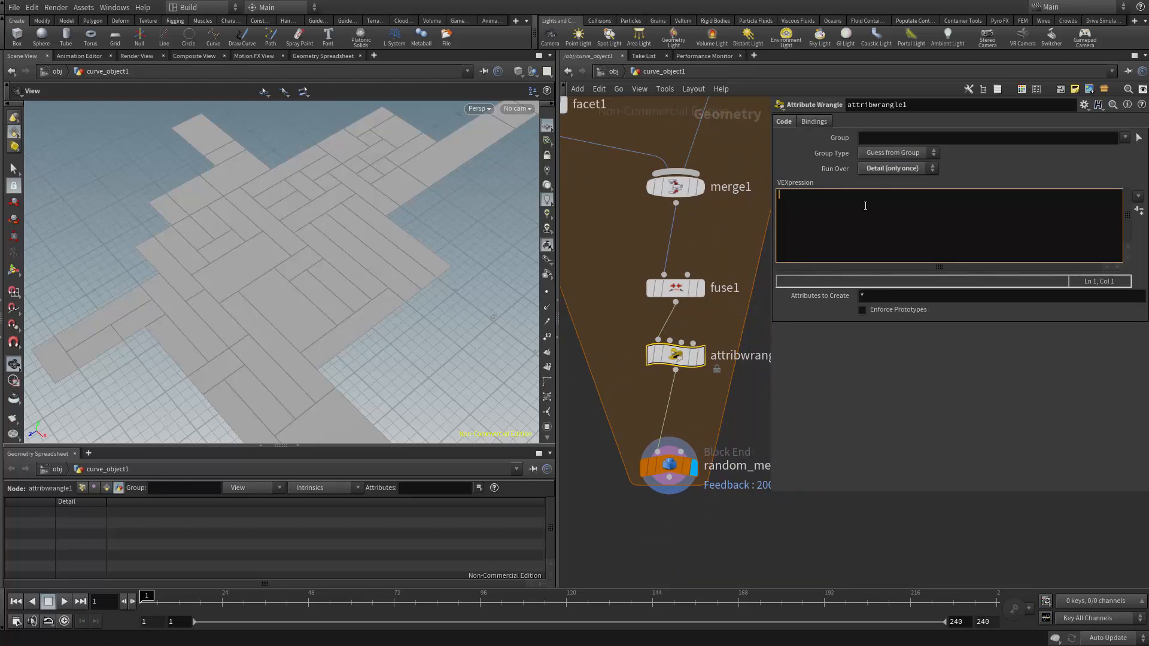
{"action": "type", "text": "int primCount = npri"}
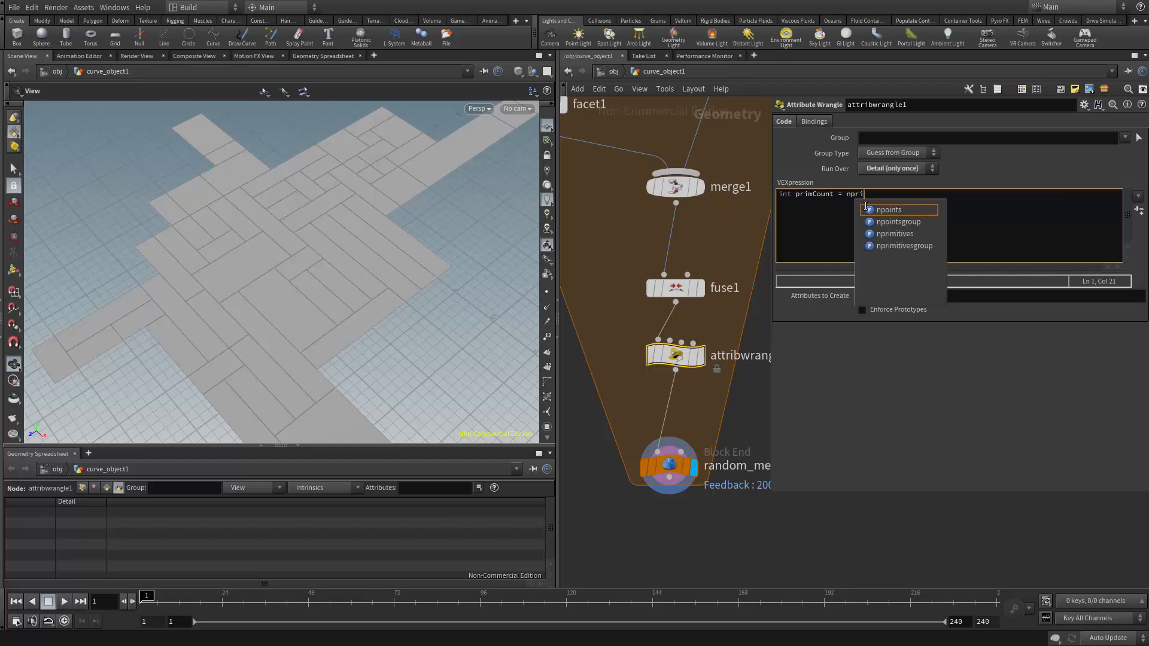
{"action": "type", "text": "r"}
{"action": "key", "text": "Return"}
{"action": "key", "text": "Left"}
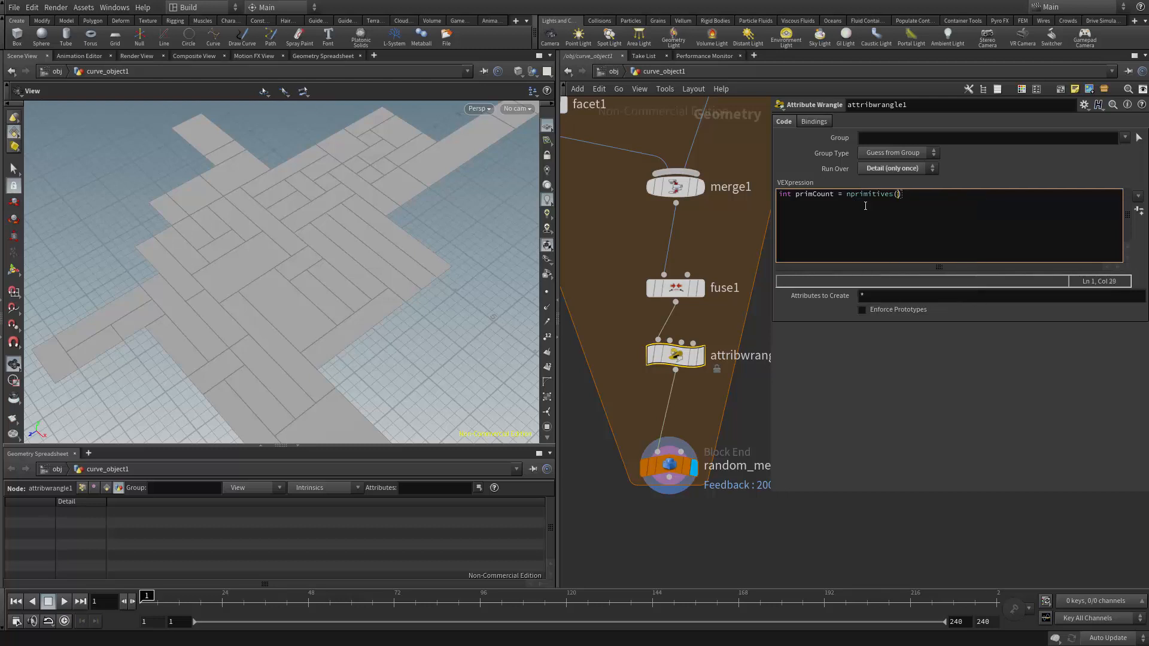
{"action": "type", "text": "0"}
{"action": "key", "text": "Right"}
{"action": "type", "text": ";"}
{"action": "key", "text": "ctrl+a"}
{"action": "key", "text": "End"}
Step: Add the loop for(int p=0; p<primCount-1; ++p) with an empty braced body below the primCount line
{"action": "key", "text": "Return"}
{"action": "type", "text": "f"}
{"action": "type", "text": "o("}
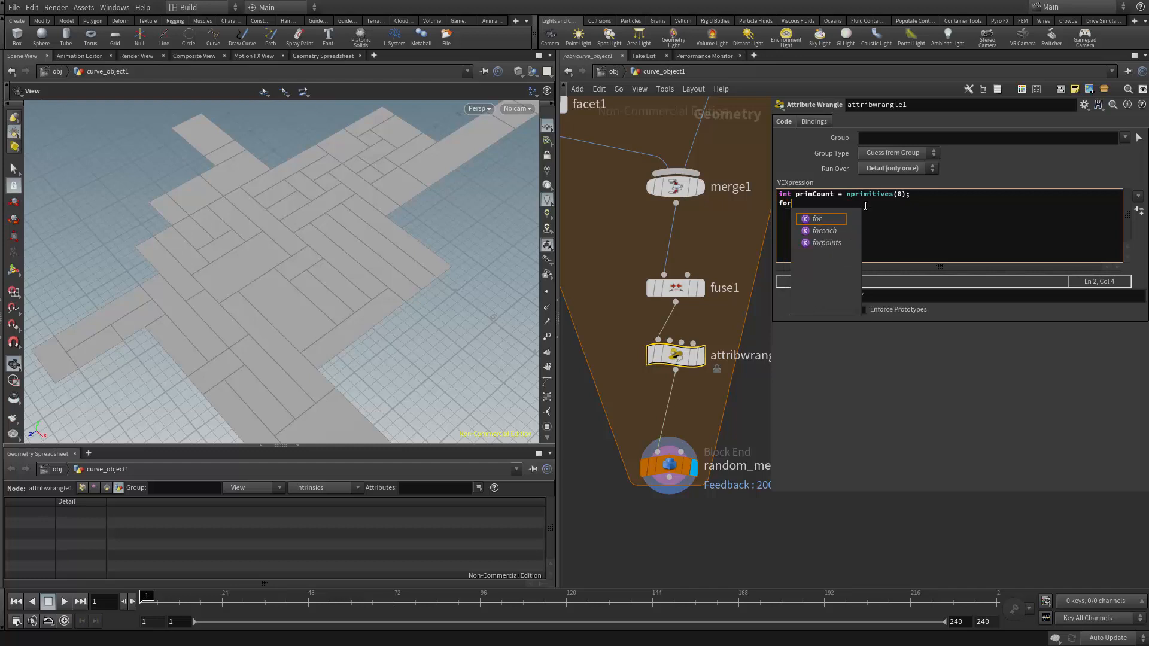
{"action": "key", "text": "BackSpace"}
{"action": "type", "text": "r(int p"}
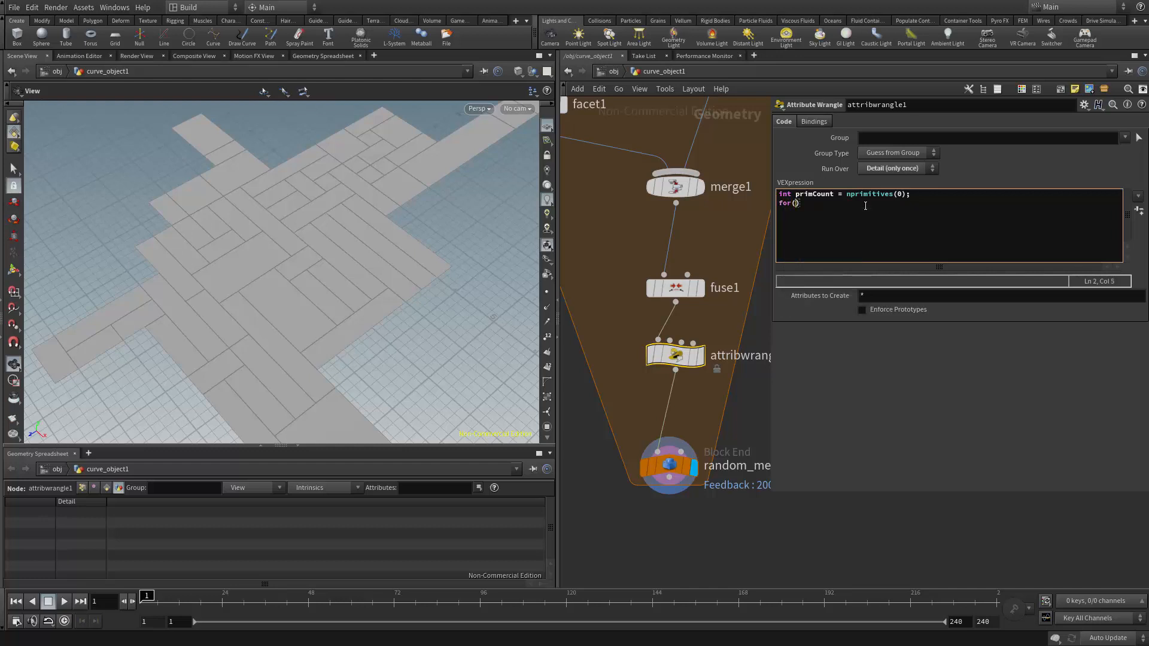
{"action": "type", "text": "=0;p<primCount-1;"}
{"action": "type", "text": "++p)"}
{"action": "key", "text": "Return"}
{"action": "type", "text": "{}"}
{"action": "key", "text": "Left"}
{"action": "key", "text": "Return"}
{"action": "key", "text": "Return"}
{"action": "key", "text": "Return"}
{"action": "key", "text": "Up"}
{"action": "key", "text": "BackSpace"}
{"action": "key", "text": "Up"}
{"action": "key", "text": "Up"}
{"action": "key", "text": "End"}
{"action": "key", "text": "Left"}
{"action": "key", "text": "shift+Left"}
{"action": "key", "text": "shift+Left"}
{"action": "key", "text": "shift+Left"}
{"action": "type", "text": "p"}
{"action": "key", "text": "Left"}
{"action": "type", "text": "++"}
{"action": "key", "text": "Right"}
{"action": "key", "text": "BackSpace"}
{"action": "key", "text": "shift+Right"}
{"action": "key", "text": "shift+Right"}
{"action": "key", "text": "shift+Right"}
{"action": "key", "text": "Right"}
{"action": "key", "text": "shift+Left"}
{"action": "key", "text": "shift+Left"}
{"action": "key", "text": "shift+Left"}
{"action": "key", "text": "Right"}
Step: Inside the for loop, collect each primitive's neighbours with int neighs[] = polyneighbours(0,p);
{"action": "key", "text": "Down"}
{"action": "key", "text": "Down"}
{"action": "key", "text": "Up"}
{"action": "key", "text": "Up"}
{"action": "key", "text": "Left"}
{"action": "key", "text": "Left"}
{"action": "key", "text": "Left"}
{"action": "key", "text": "Down"}
{"action": "key", "text": "Down"}
{"action": "type", "text": "int neighs[] = popl"}
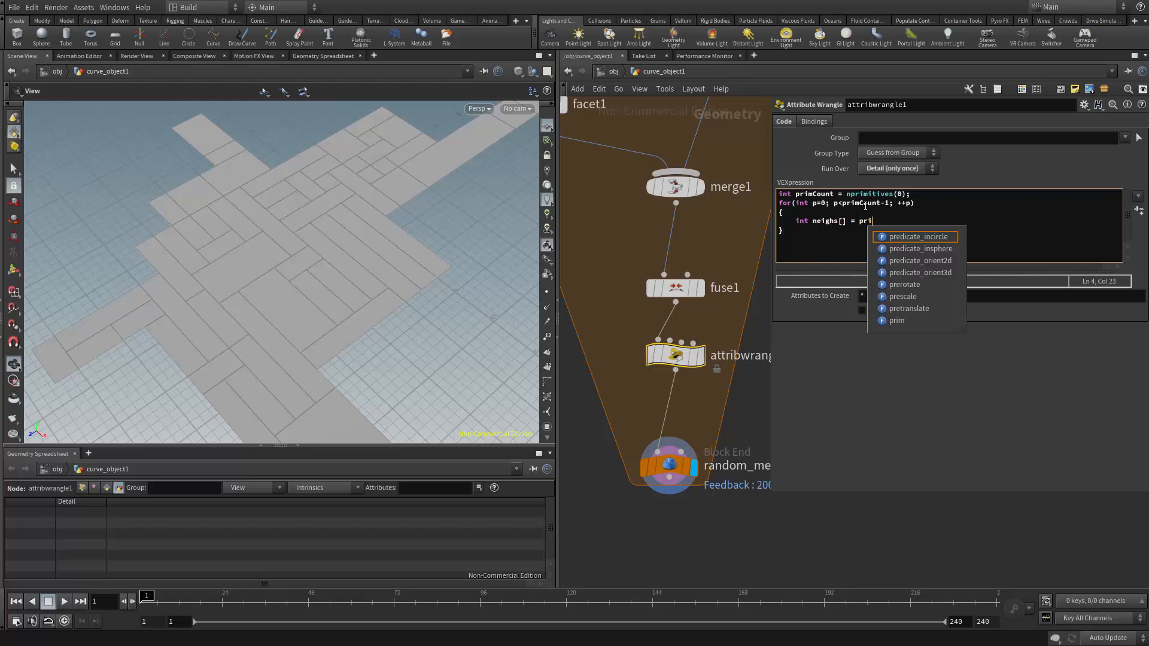
{"action": "key", "text": "BackSpace"}
{"action": "key", "text": "BackSpace"}
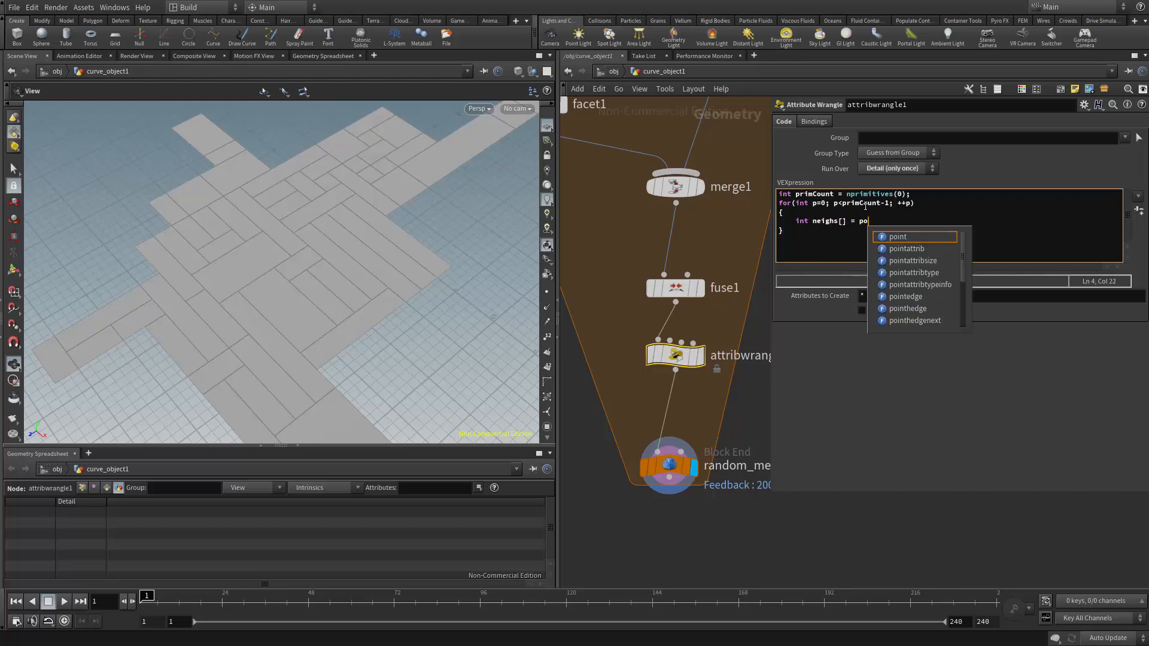
{"action": "type", "text": "lyneighbours"}
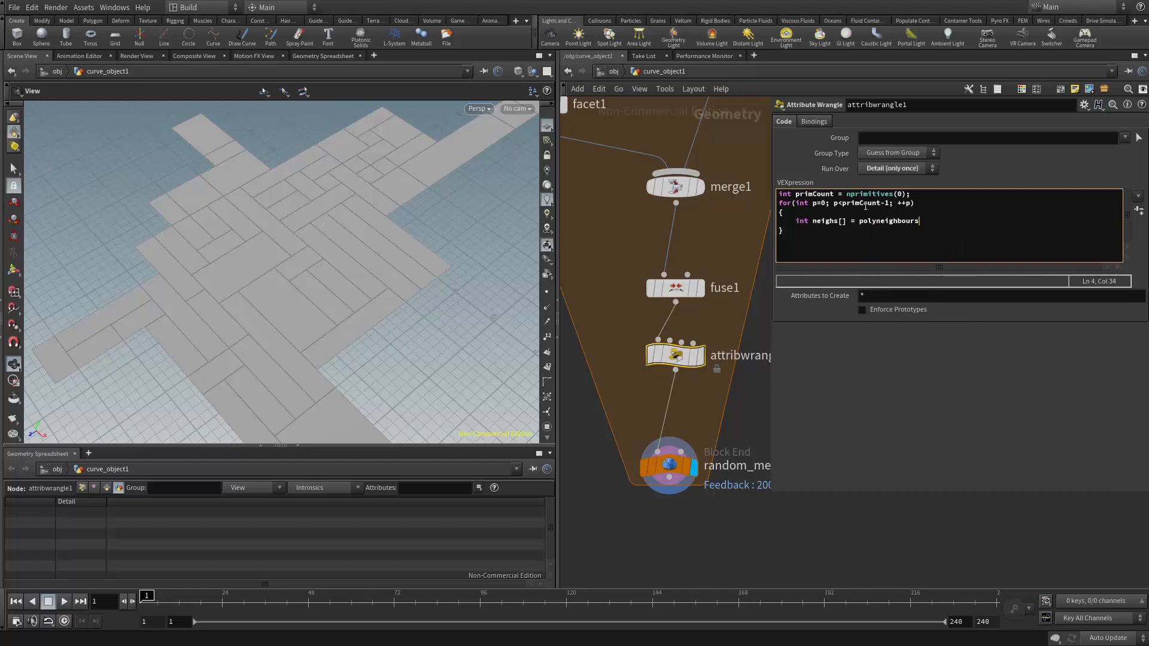
{"action": "type", "text": "(0,p);"}
{"action": "key", "text": "ctrl+a"}
{"action": "key", "text": "Left"}
Step: Below the neighs line, add the condition if(len(neighs)==0) with a braced block
{"action": "key", "text": "Return"}
{"action": "type", "text": "if)"}
{"action": "key", "text": "Left"}
{"action": "type", "text": "(neigh"}
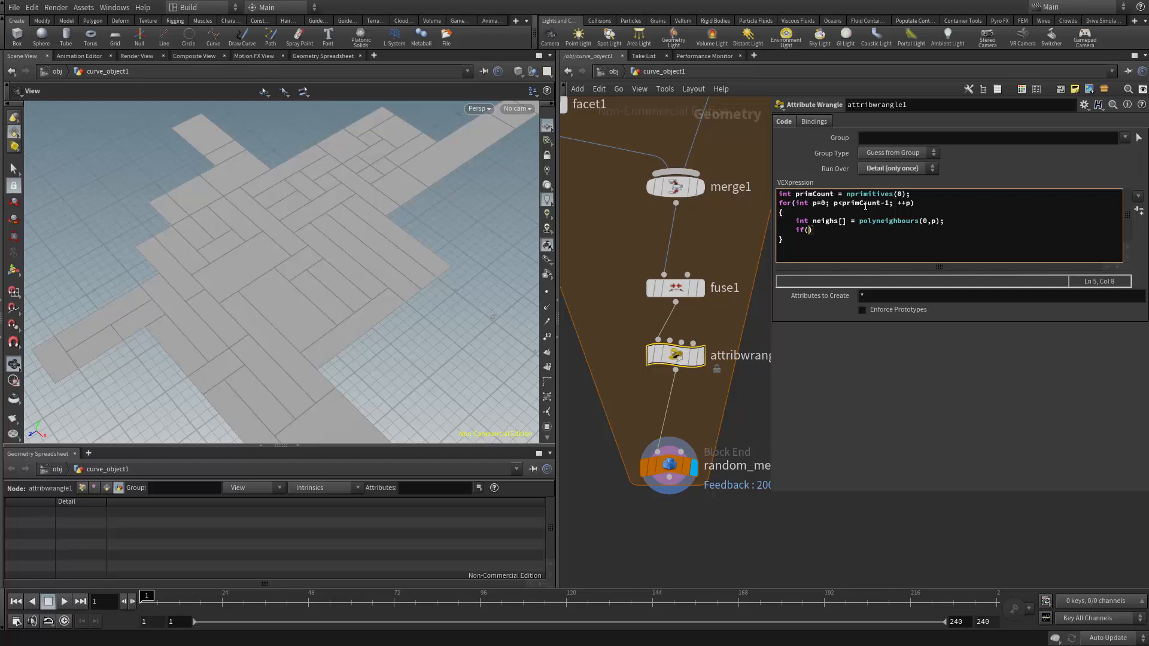
{"action": "type", "text": "s"}
{"action": "key", "text": "BackSpace"}
{"action": "key", "text": "BackSpace"}
{"action": "key", "text": "BackSpace"}
{"action": "key", "text": "BackSpace"}
{"action": "key", "text": "BackSpace"}
{"action": "key", "text": "BackSpace"}
{"action": "type", "text": "len"}
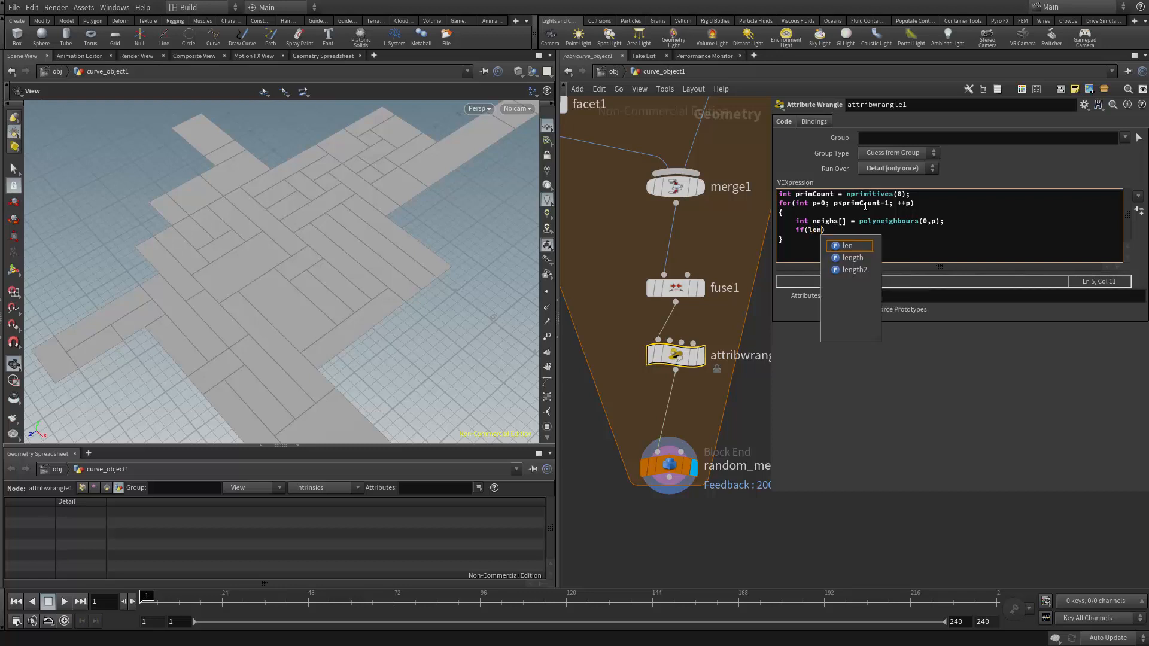
{"action": "type", "text": "(neighs)"}
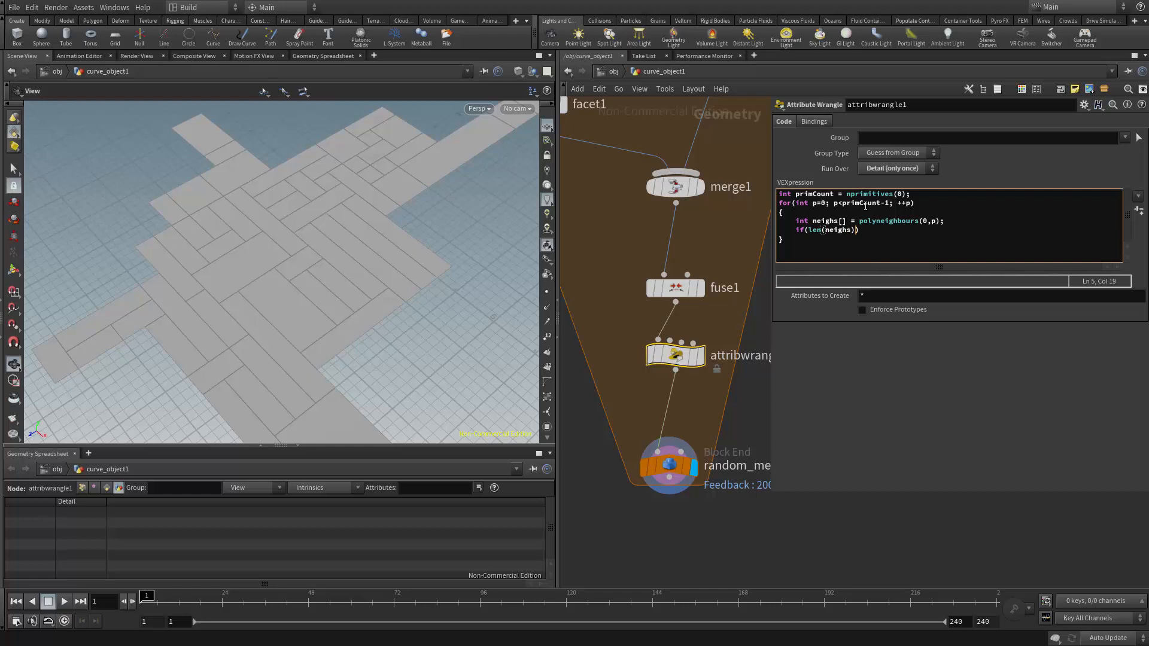
{"action": "type", "text": "==0"}
{"action": "key", "text": "Return"}
{"action": "type", "text": "{"}
{"action": "key", "text": "Return"}
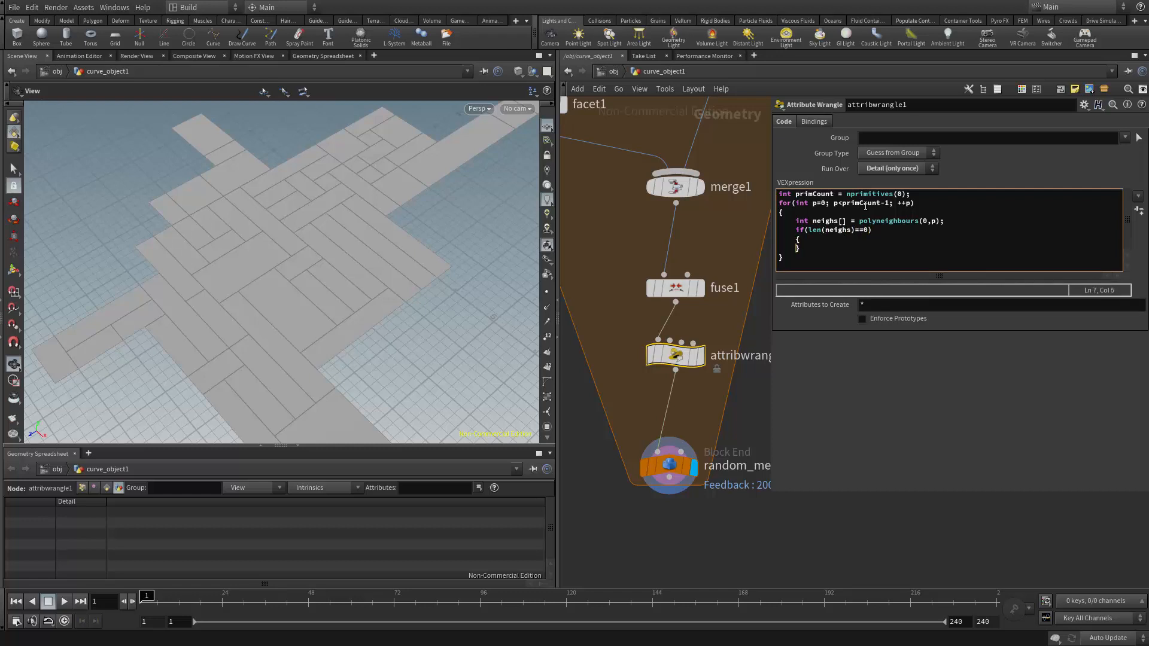
Step: Open an empty line in the if block and change its comparison to len(neighs)!=0
{"action": "key", "text": "Up"}
{"action": "key", "text": "Right"}
{"action": "key", "text": "Right"}
{"action": "key", "text": "Right"}
{"action": "key", "text": "Right"}
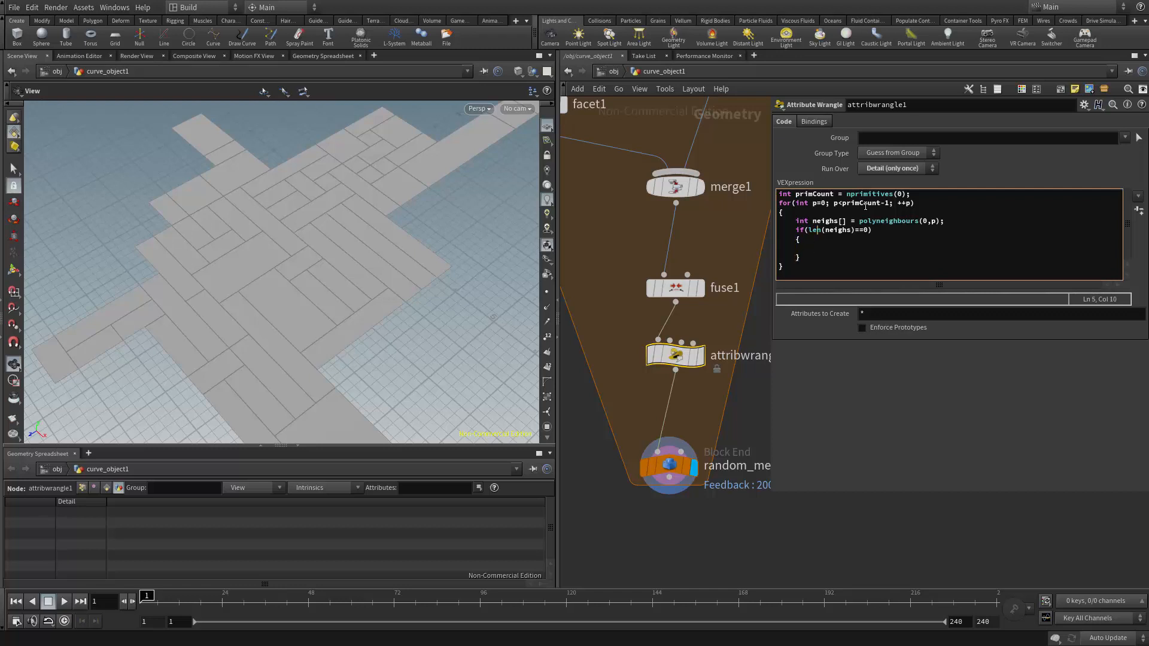
{"action": "key", "text": "Right"}
{"action": "key", "text": "Right"}
{"action": "key", "text": "Right"}
{"action": "key", "text": "Right"}
{"action": "key", "text": "Right"}
{"action": "key", "text": "Right"}
{"action": "key", "text": "Right"}
{"action": "key", "text": "Right"}
{"action": "key", "text": "BackSpace"}
{"action": "type", "text": "!"}
Step: Fill the neighbour check's block with i@stop = 0; followed by break;
{"action": "key", "text": "Down"}
{"action": "key", "text": "Down"}
{"action": "key", "text": "Down"}
{"action": "type", "text": "i@sto"}
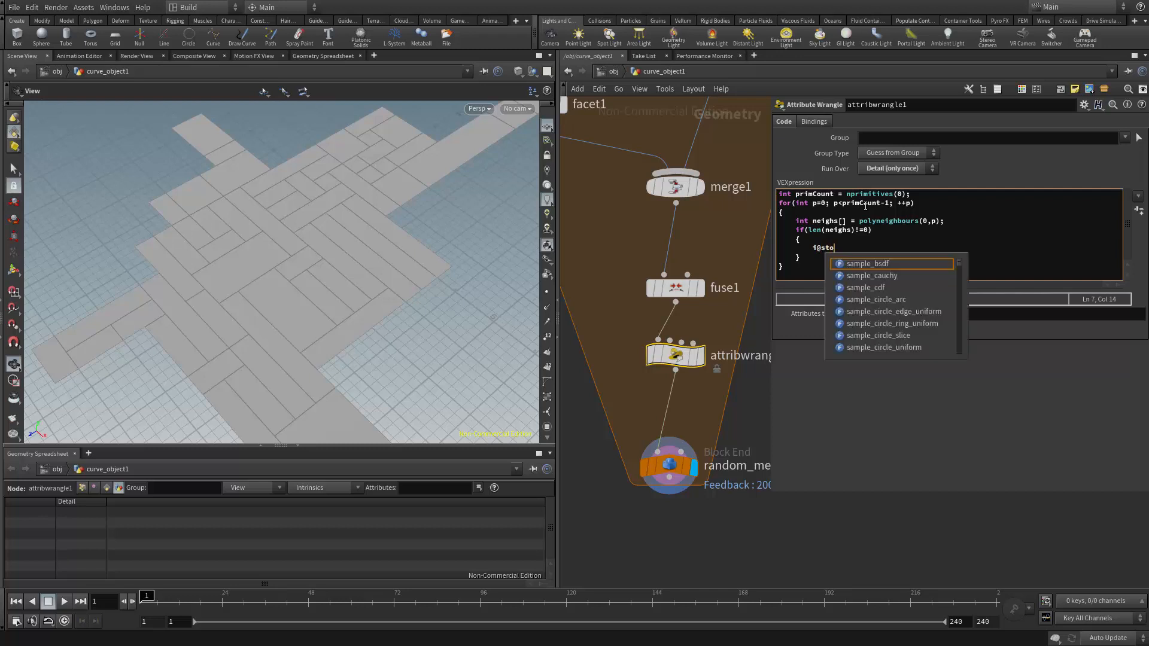
{"action": "type", "text": "p = 0;"}
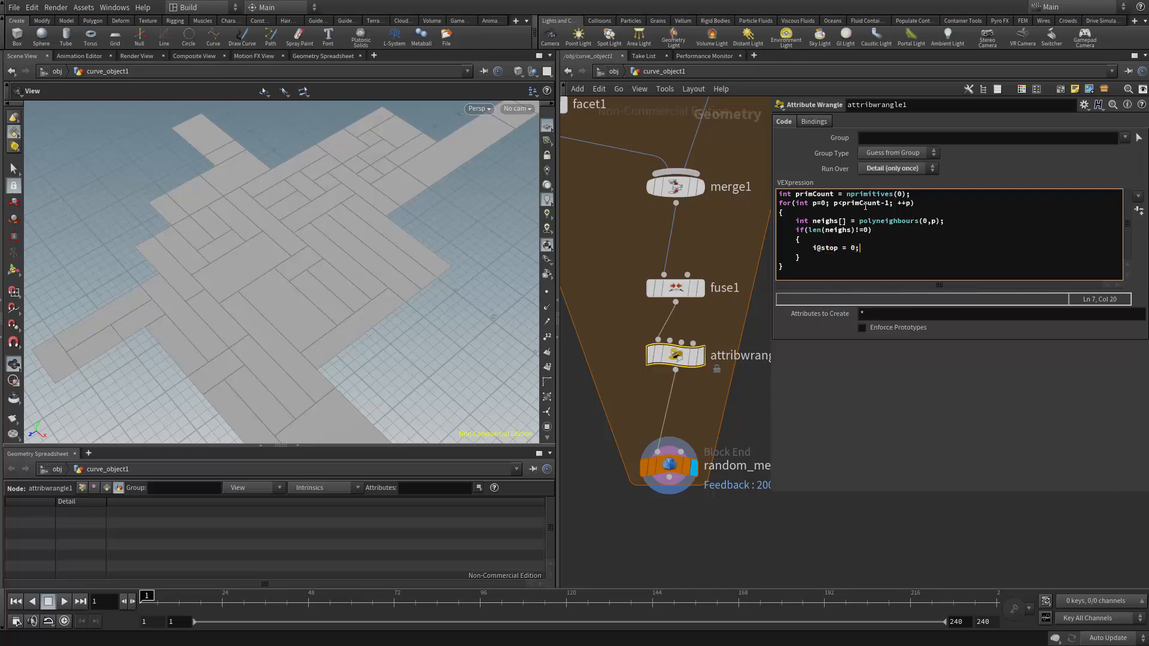
{"action": "key", "text": "ctrl+a"}
{"action": "key", "text": "Return"}
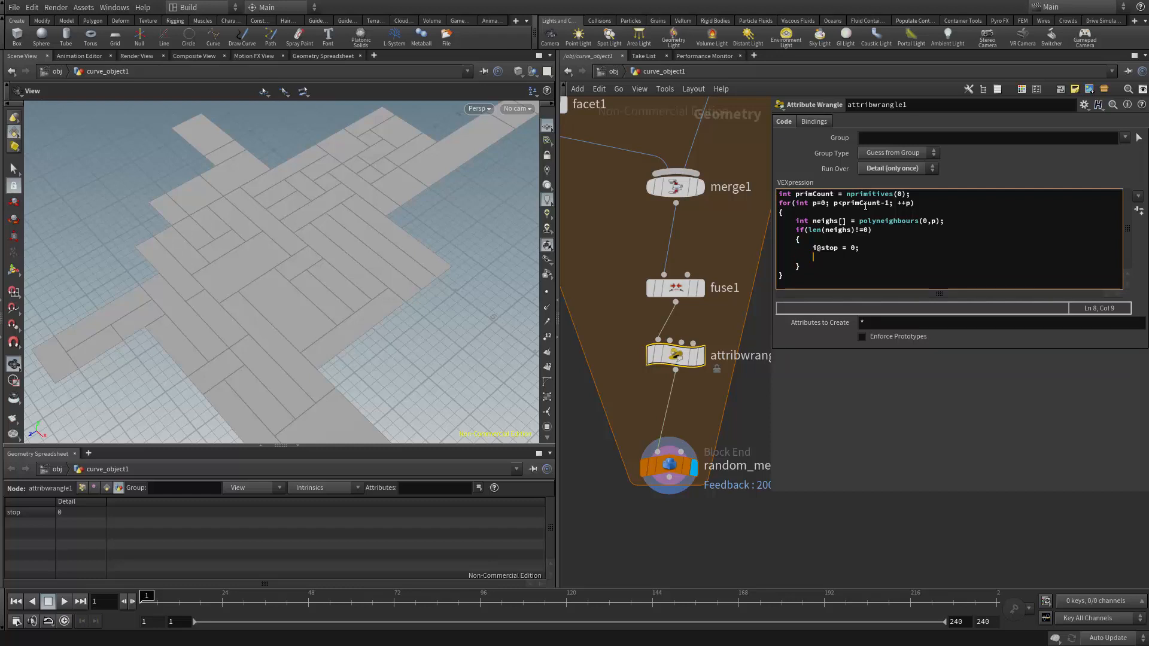
{"action": "type", "text": "break;"}
Step: Initialize the stop attribute with i@stop = 1; on a new line between the primCount declaration and the for loop
{"action": "key", "text": "Down"}
{"action": "key", "text": "Up"}
{"action": "key", "text": "Up"}
{"action": "key", "text": "Up"}
{"action": "key", "text": "Up"}
{"action": "key", "text": "Up"}
{"action": "key", "text": "Up"}
{"action": "key", "text": "Up"}
{"action": "key", "text": "Up"}
{"action": "key", "text": "End"}
{"action": "key", "text": "Return"}
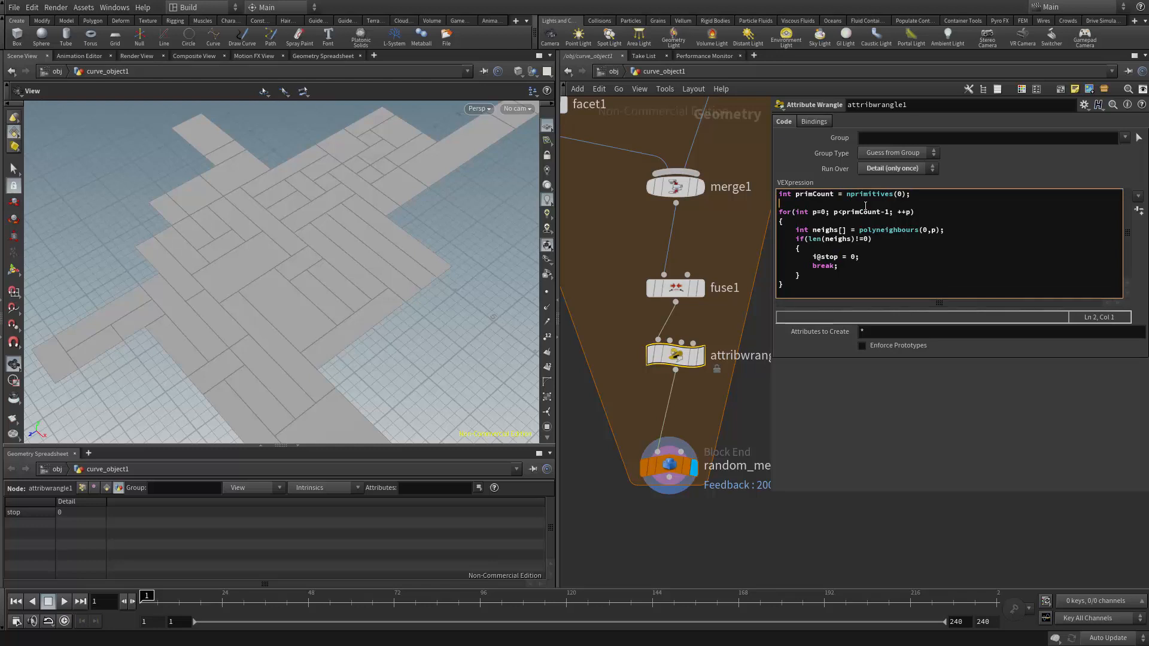
{"action": "type", "text": "i@stop = 1;"}
{"action": "key", "text": "ctrl+a"}
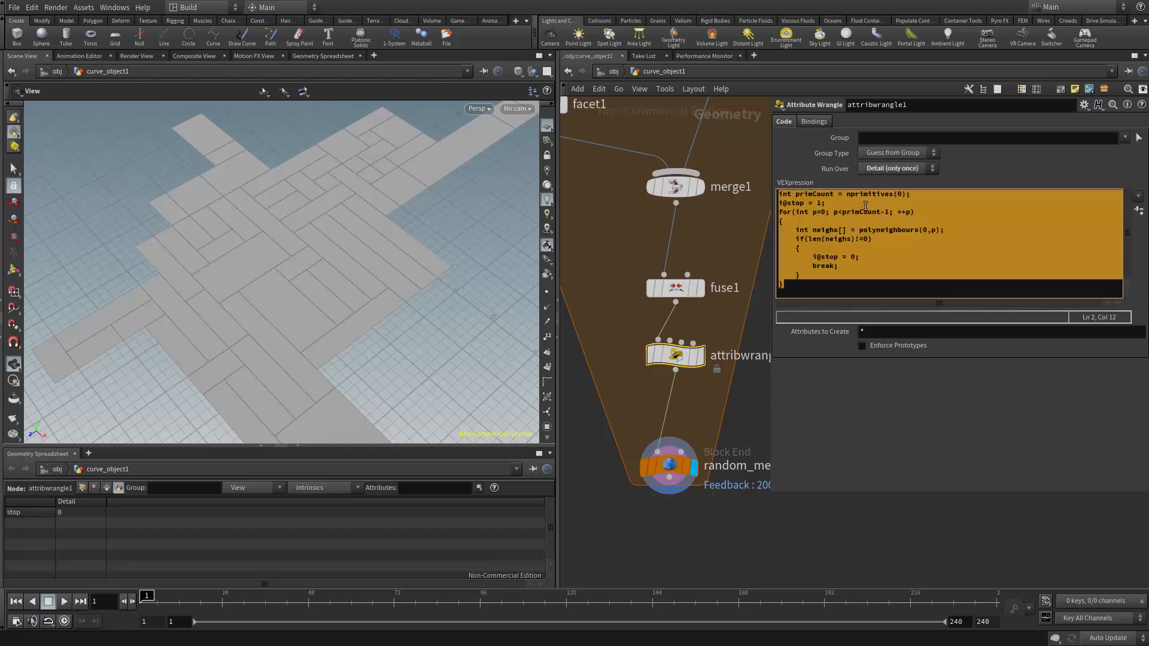
{"action": "left_click", "coordinate": [865, 206]}
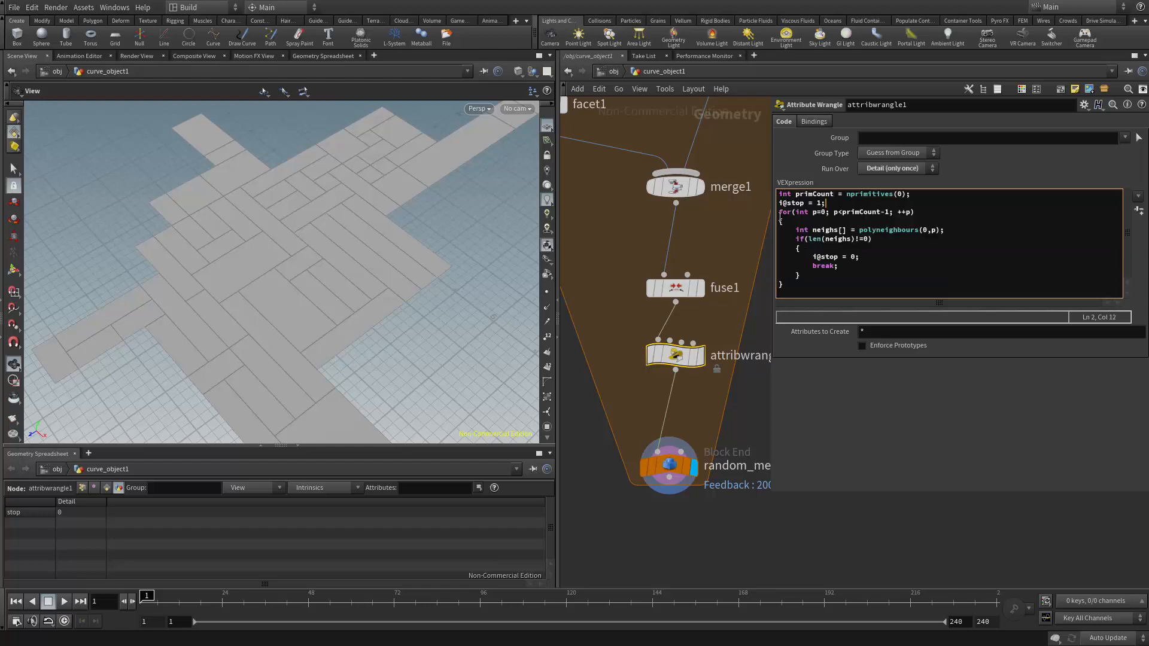
{"action": "left_click_drag", "start_coordinate": [779, 211], "coordinate": [959, 276]}
{"action": "left_click", "coordinate": [847, 277]}
{"action": "left_click", "coordinate": [864, 266]}
{"action": "left_click_drag", "start_coordinate": [839, 268], "coordinate": [812, 267]}
{"action": "left_click", "coordinate": [845, 278]}
{"action": "left_click", "coordinate": [878, 259]}
{"action": "key", "text": "Down"}
{"action": "key", "text": "Down"}
{"action": "key", "text": "Down"}
{"action": "key", "text": "Return"}
{"action": "key", "text": "Return"}
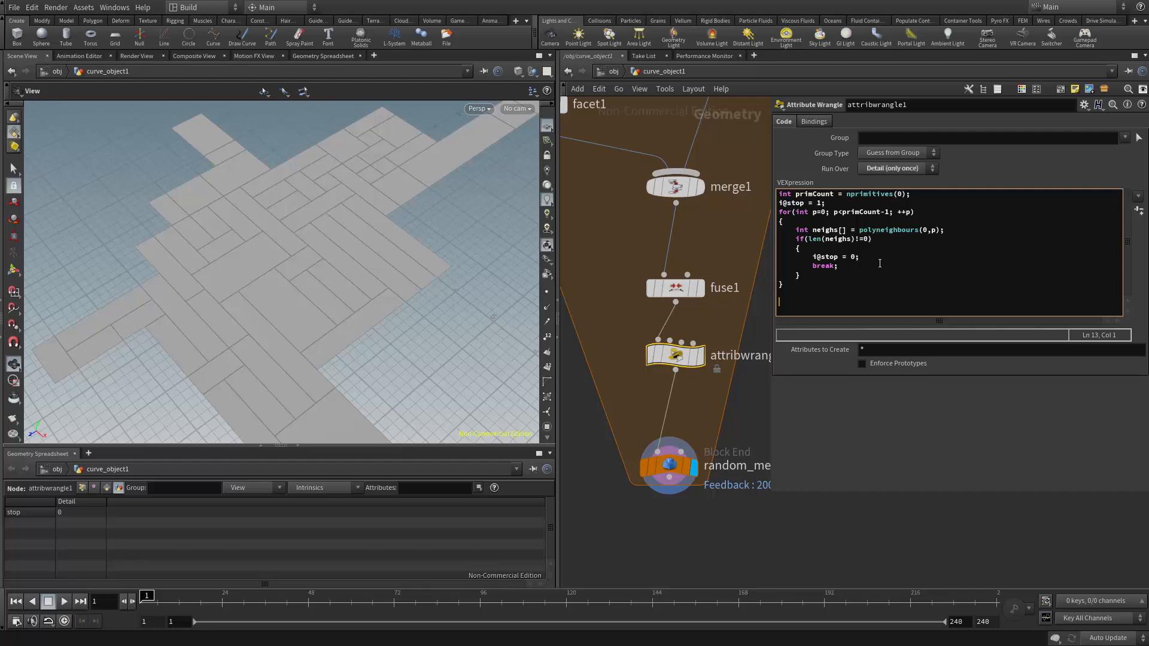
{"action": "type", "text": "if(@stop==1)"}
{"action": "key", "text": "Return"}
{"action": "type", "text": "{"}
{"action": "key", "text": "Return"}
{"action": "key", "text": "Return"}
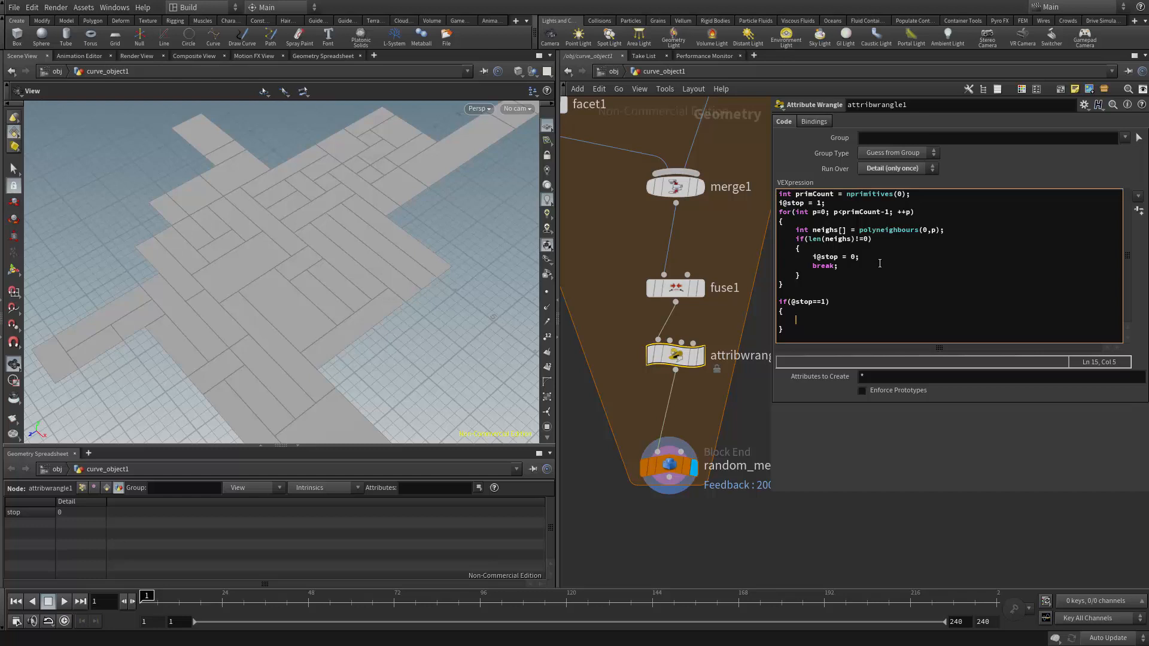
Step: Wire the random_merging_count metadata node into the second input of attribwrangle1
{"action": "scroll", "coordinate": [759, 245], "scroll_direction": "down", "scroll_amount": 6}
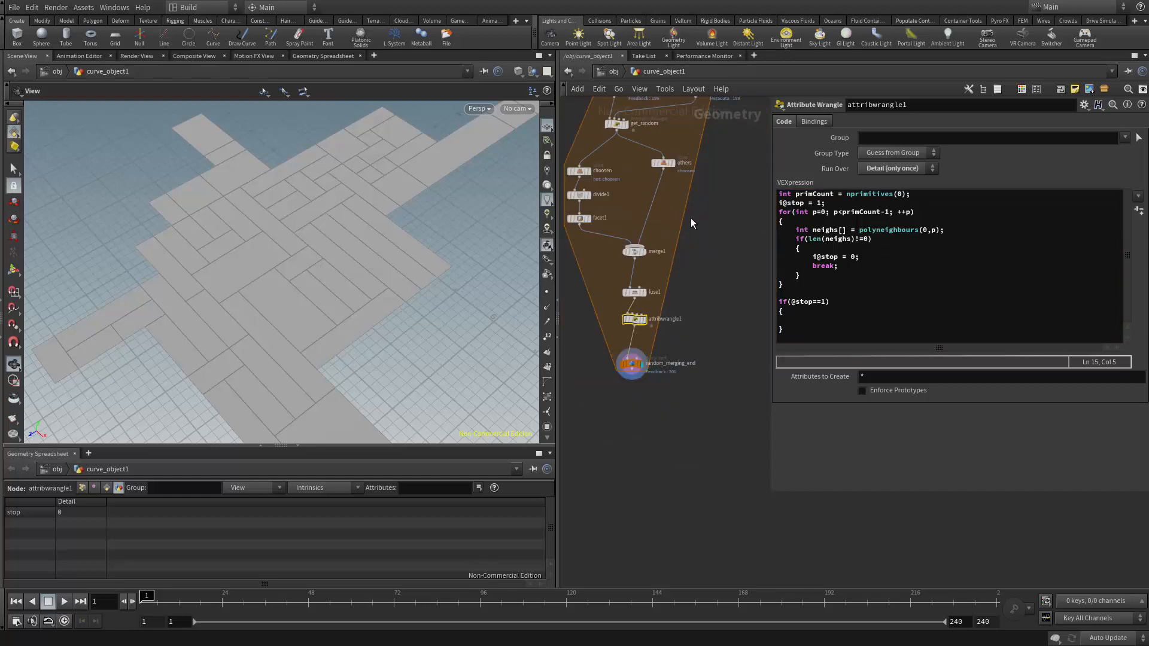
{"action": "left_click_drag", "start_coordinate": [675, 128], "coordinate": [670, 326]}
{"action": "left_click", "coordinate": [619, 344]}
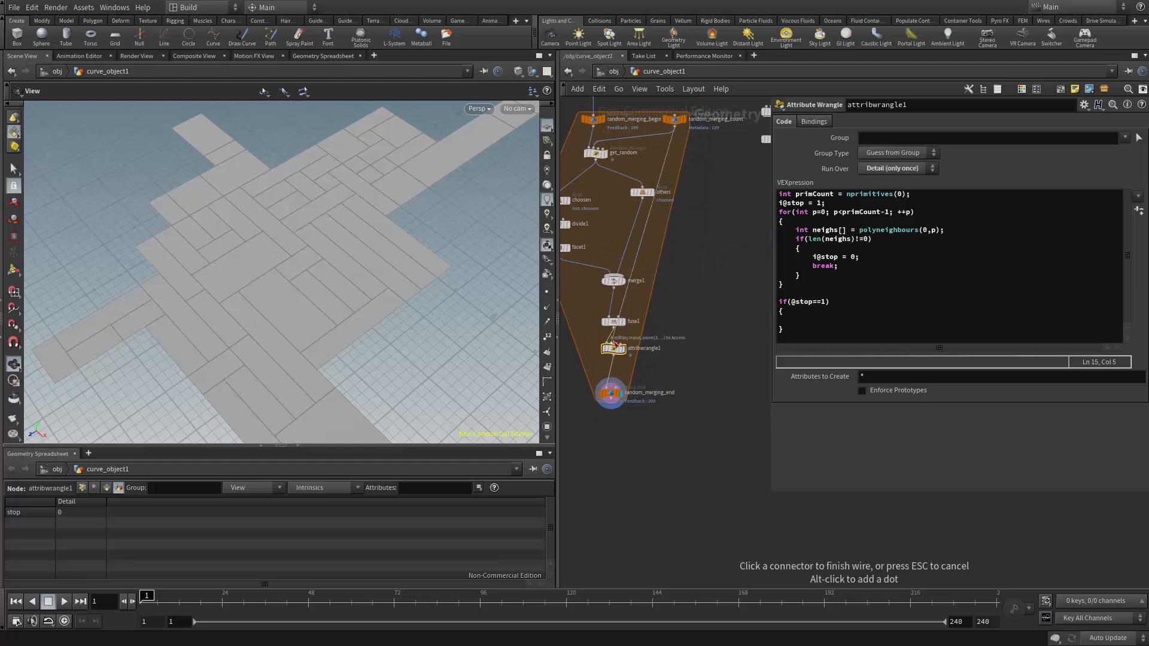
{"action": "middle_click_drag", "start_coordinate": [644, 290], "coordinate": [678, 285]}
{"action": "scroll", "coordinate": [677, 286], "scroll_direction": "up", "scroll_amount": 4}
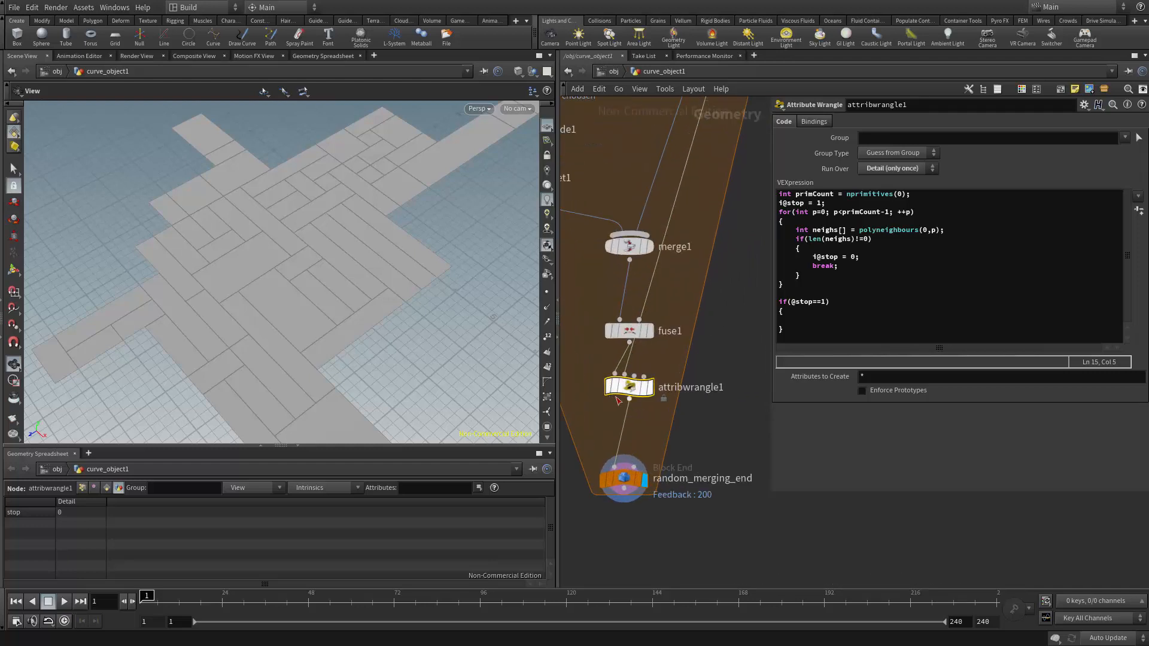
{"action": "left_click", "coordinate": [810, 320]}
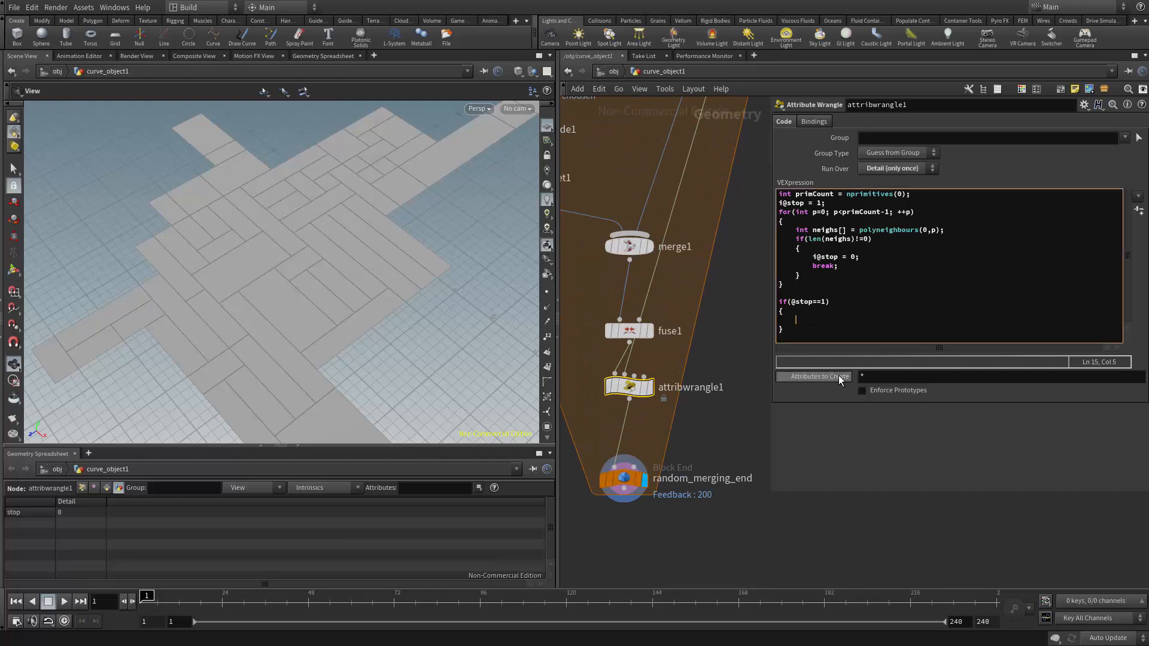
{"action": "type", "text": "int "}
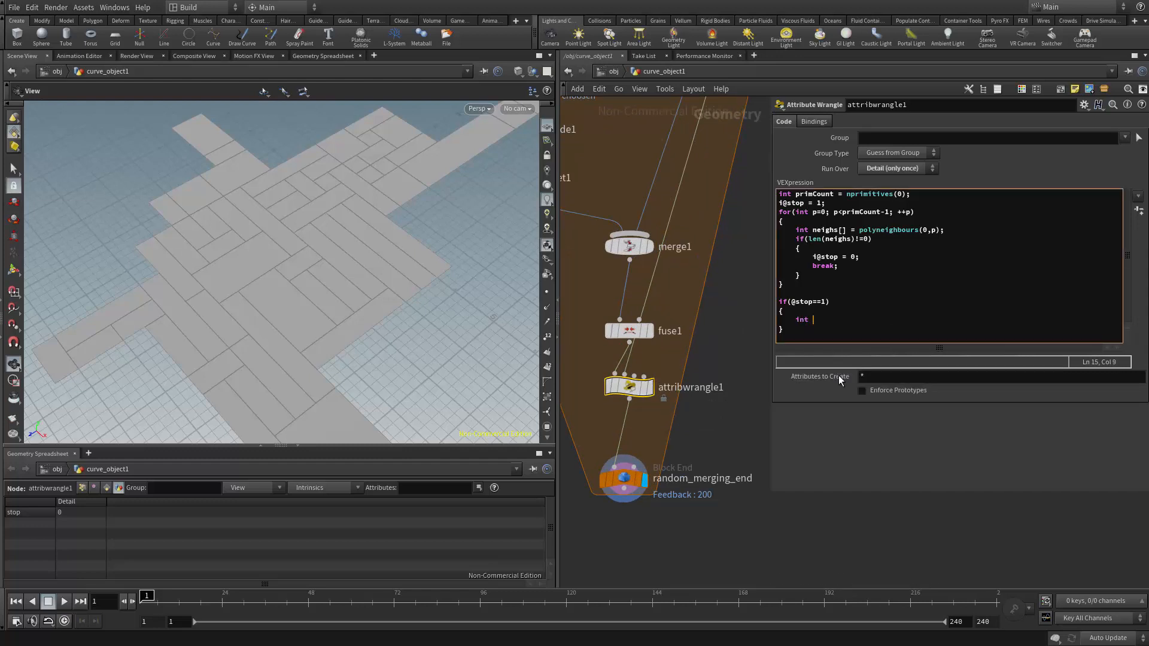
{"action": "type", "text": "currentIter = detail"}
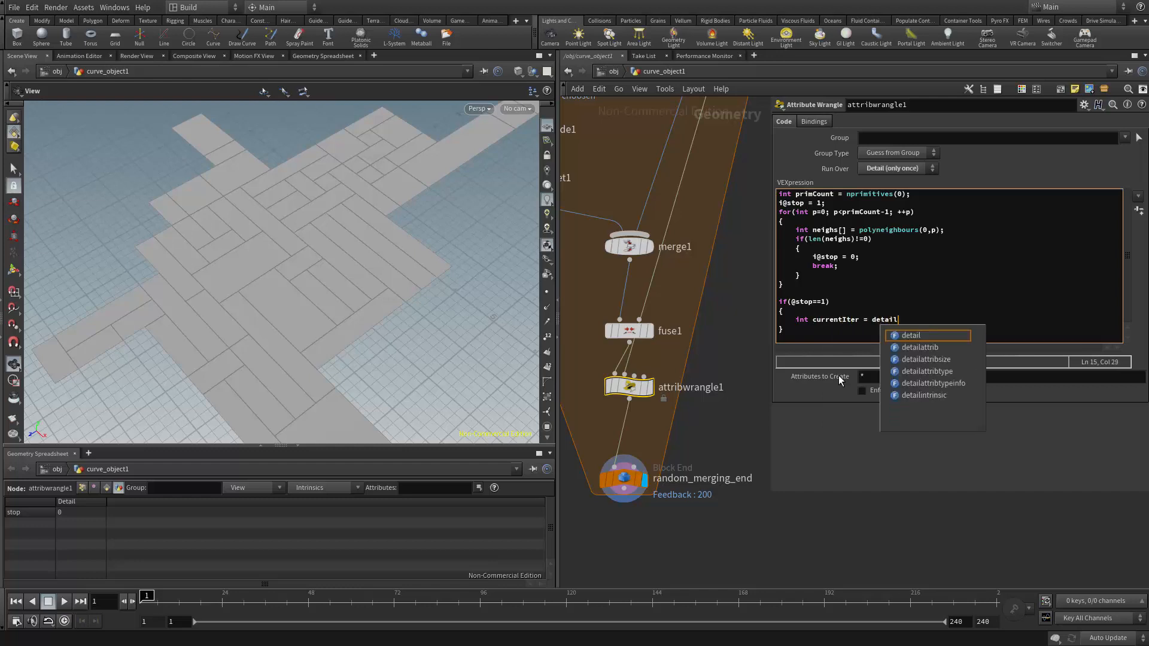
{"action": "type", "text": "()1,\"itera"}
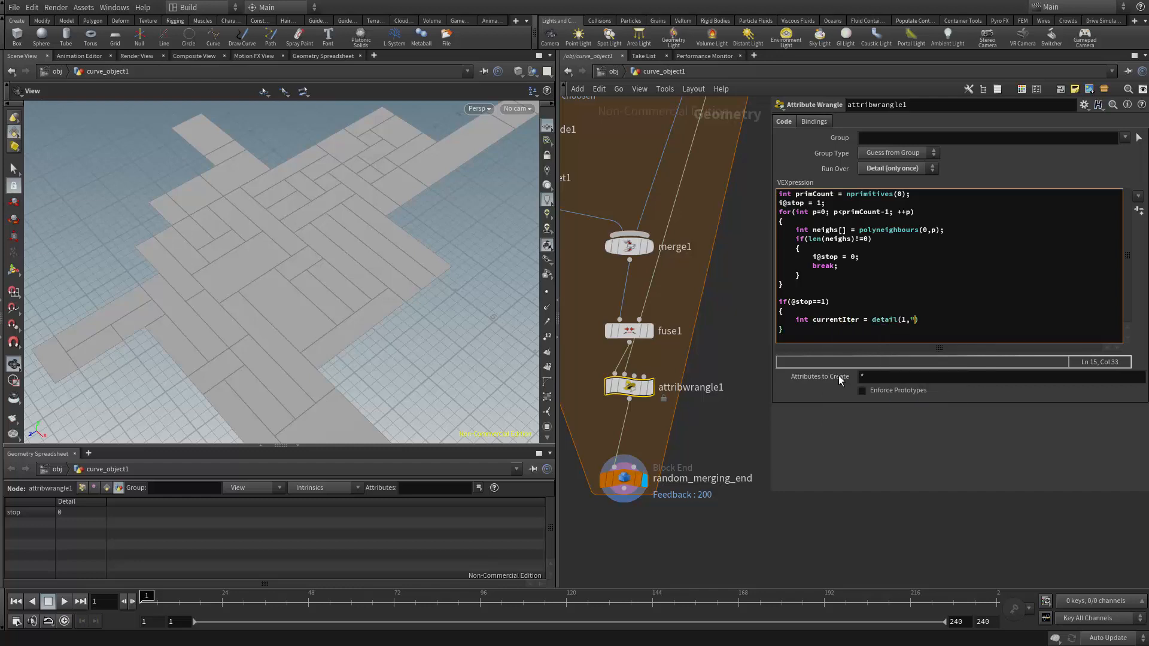
{"action": "type", "text": "tion"}
{"action": "type", "text": ",0);"}
{"action": "key", "text": "Return"}
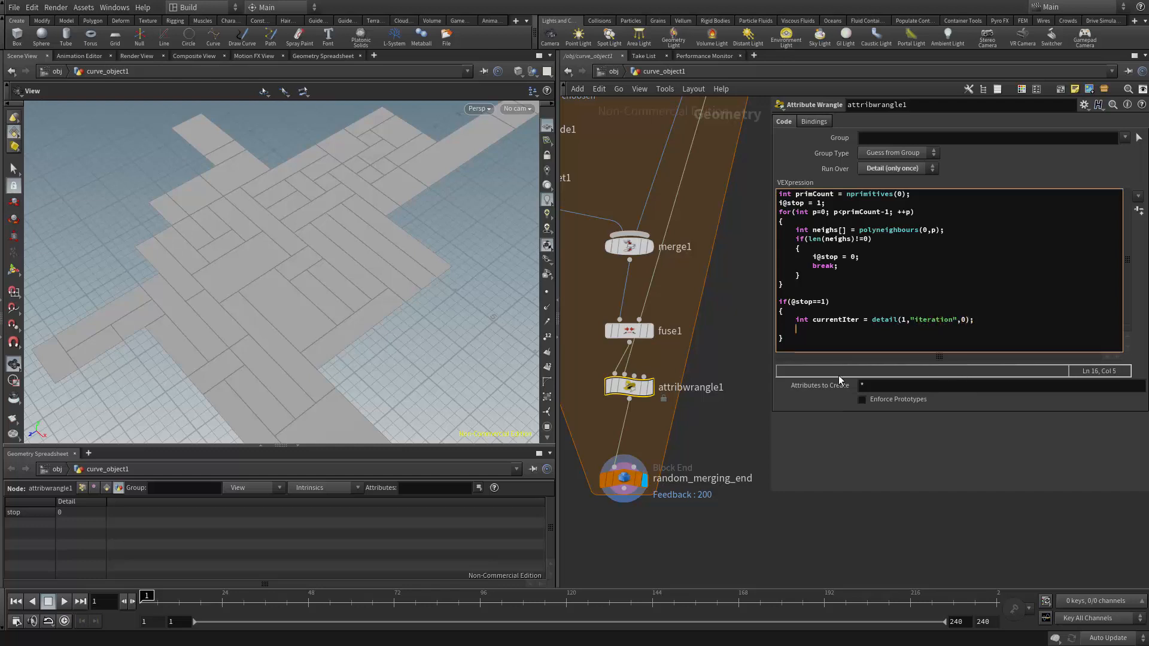
Step: Store the iteration in a detail attribute with i@finalIter = currentIter; and apply the wrangle code
{"action": "type", "text": "i@f"}
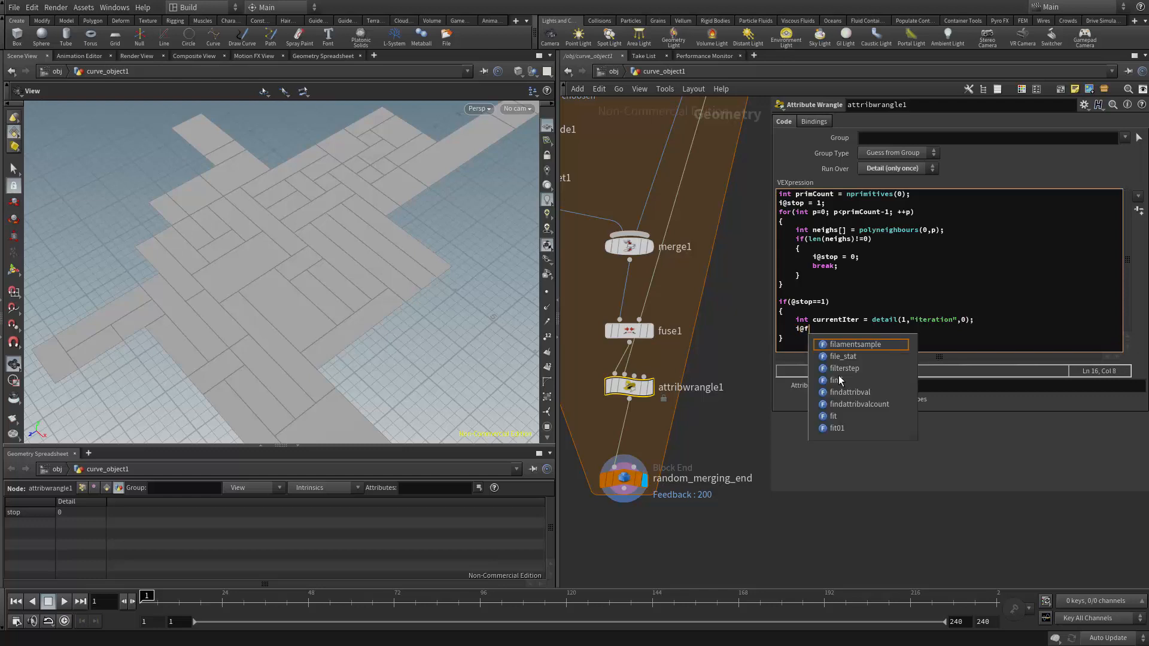
{"action": "type", "text": "inalIter = "}
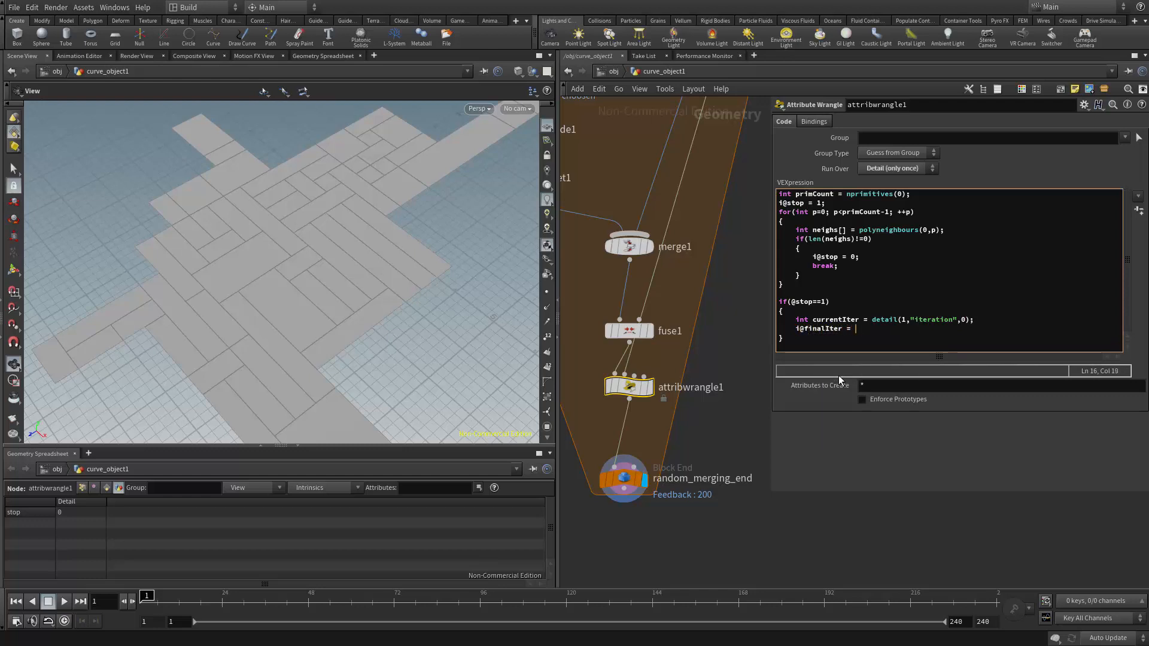
{"action": "type", "text": "currentIter;"}
{"action": "key", "text": "ctrl+Return"}
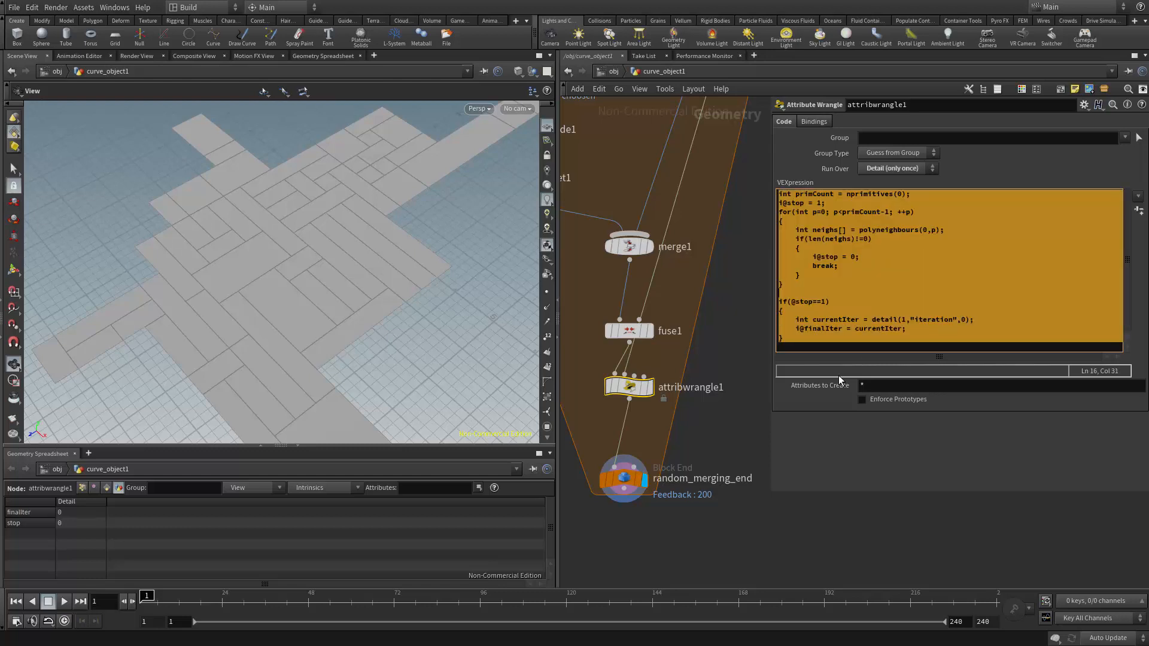
Step: Display the output of attribwrangle1 briefly and return the display to random_merging_end
{"action": "middle_click_drag", "start_coordinate": [637, 432], "coordinate": [653, 427]}
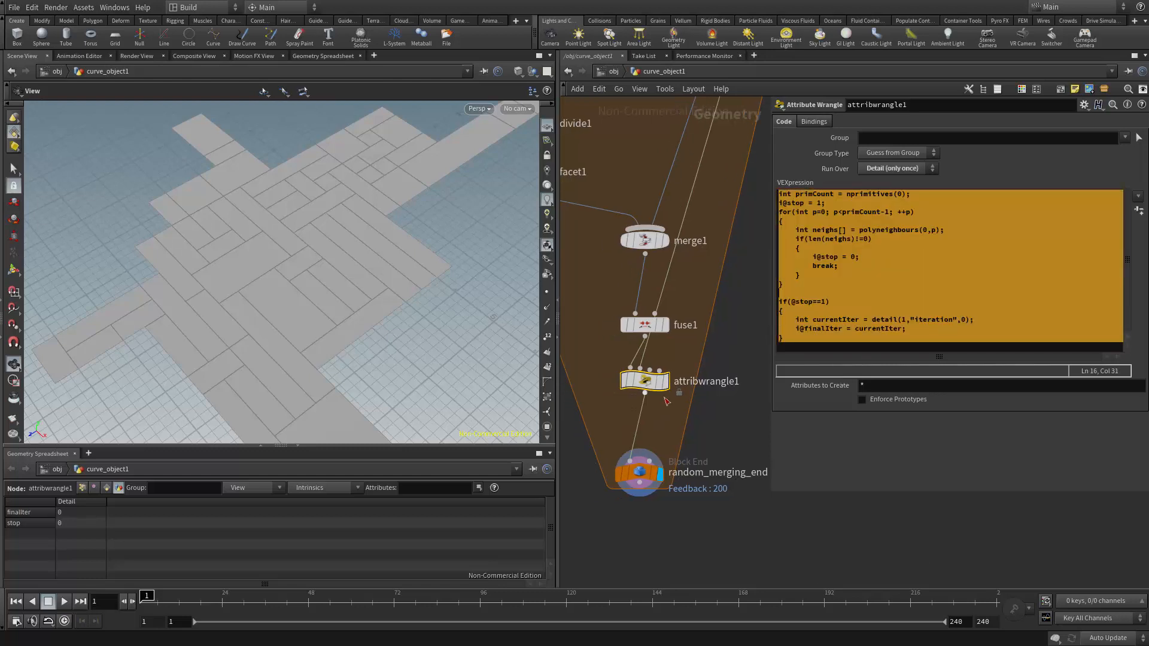
{"action": "left_click", "coordinate": [666, 388]}
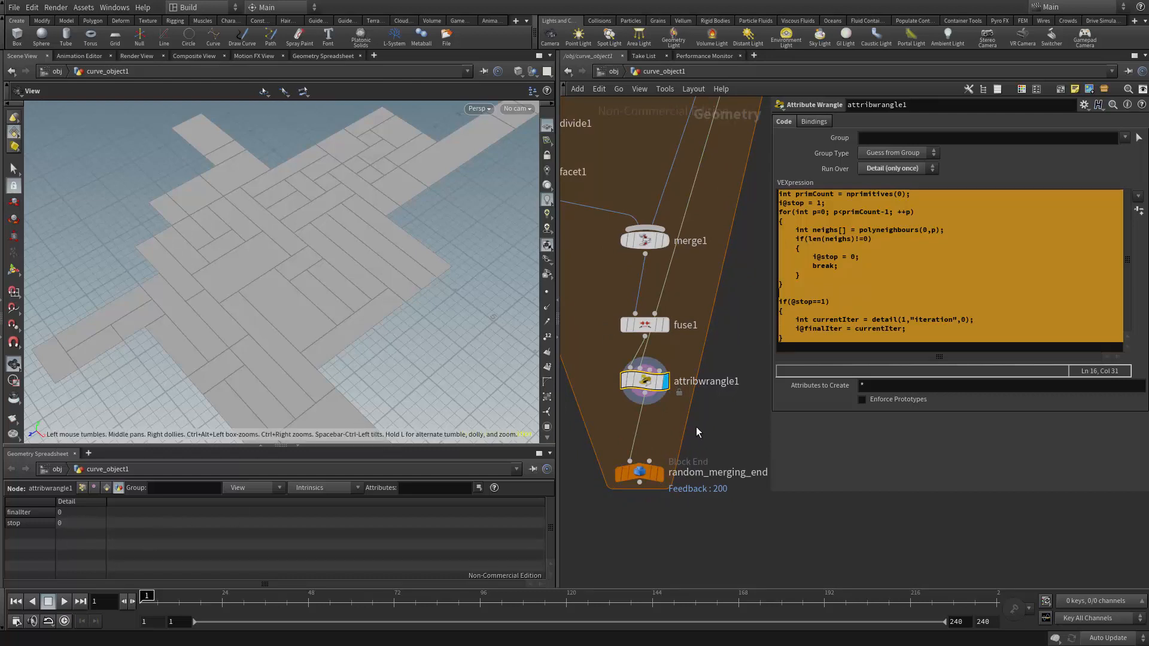
{"action": "middle_click_drag", "start_coordinate": [696, 426], "coordinate": [681, 472]}
{"action": "left_click", "coordinate": [656, 508]}
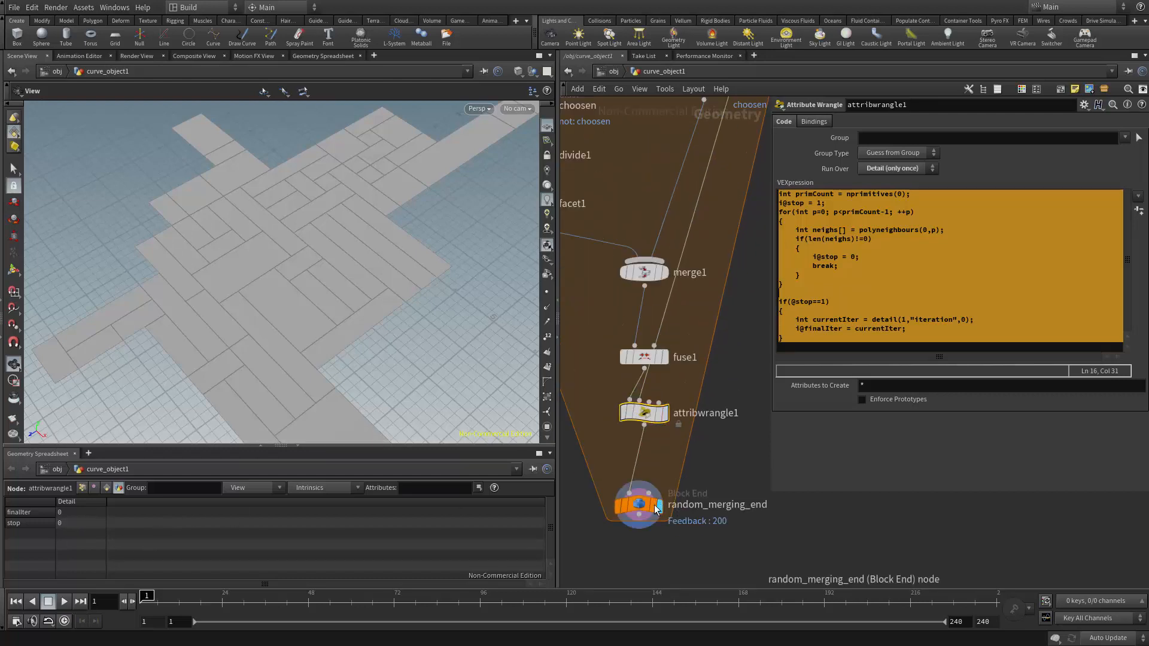
Step: Set the Iterations of random_merging_end to 1000 and inspect the merged tile layout
{"action": "left_click", "coordinate": [653, 508]}
{"action": "left_click_drag", "start_coordinate": [647, 426], "coordinate": [643, 456]}
{"action": "key", "text": "BackSpace"}
{"action": "key", "text": "BackSpace"}
{"action": "key", "text": "BackSpace"}
{"action": "type", "text": "100"}
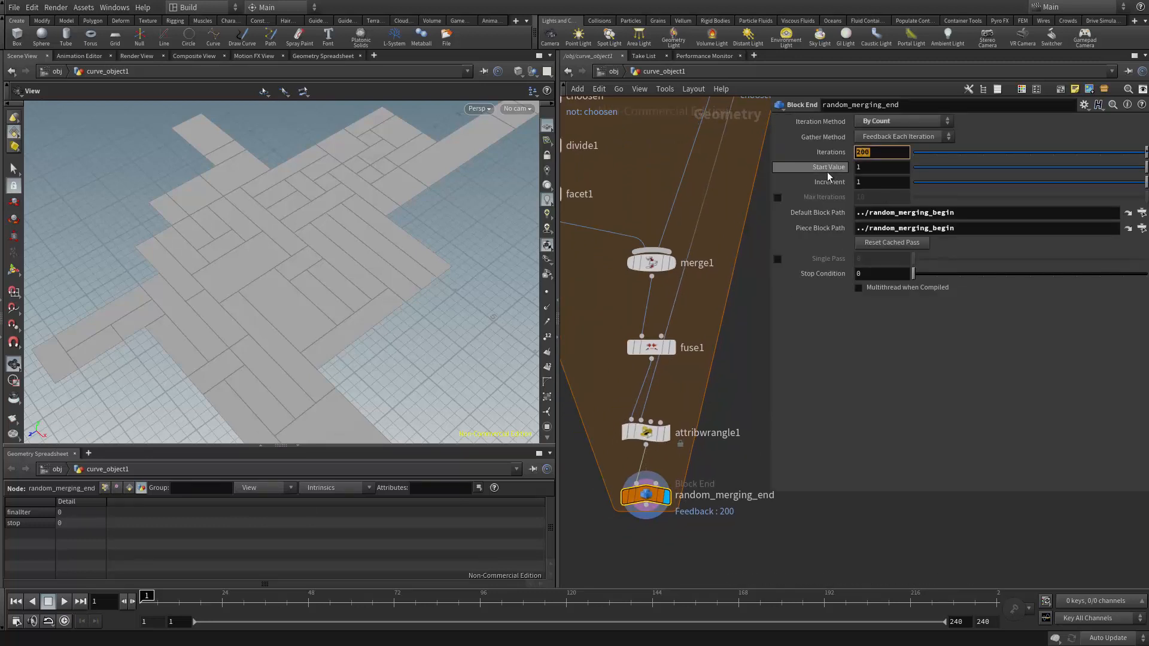
{"action": "type", "text": "0"}
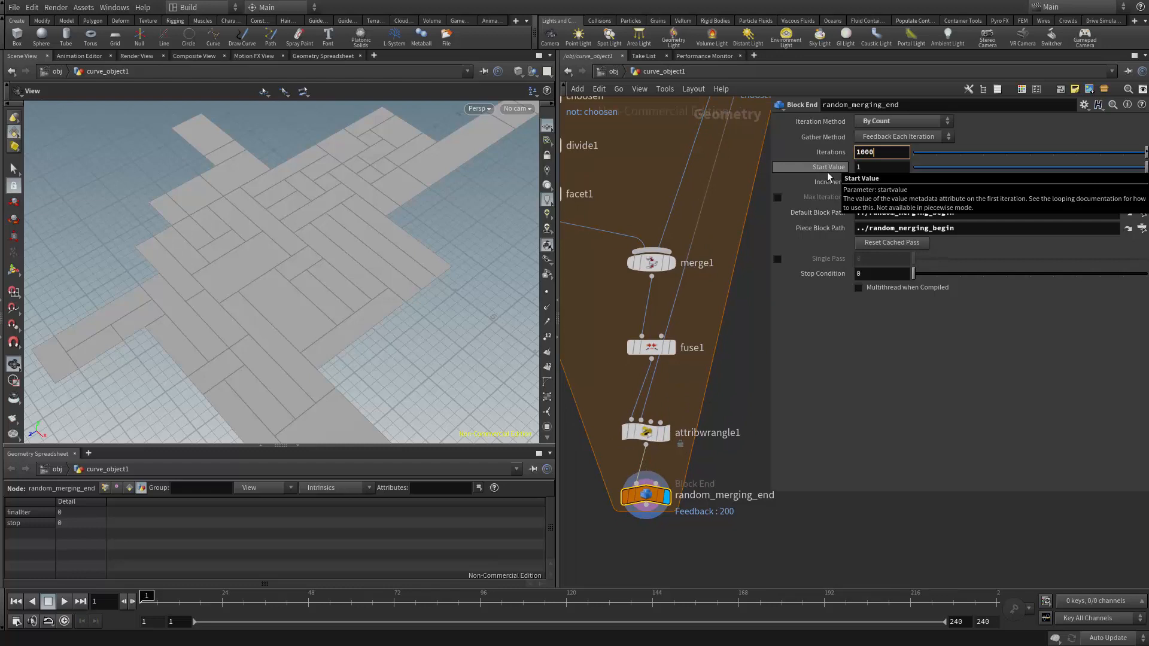
{"action": "key", "text": "Return"}
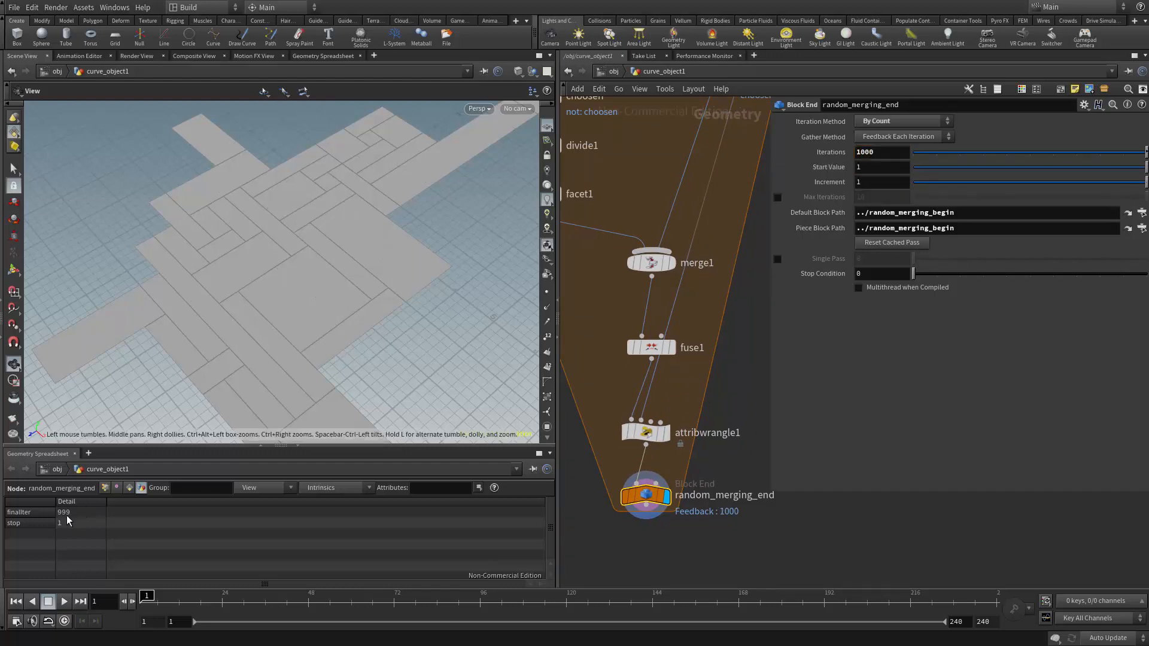
{"action": "middle_click_drag", "start_coordinate": [299, 353], "coordinate": [290, 329]}
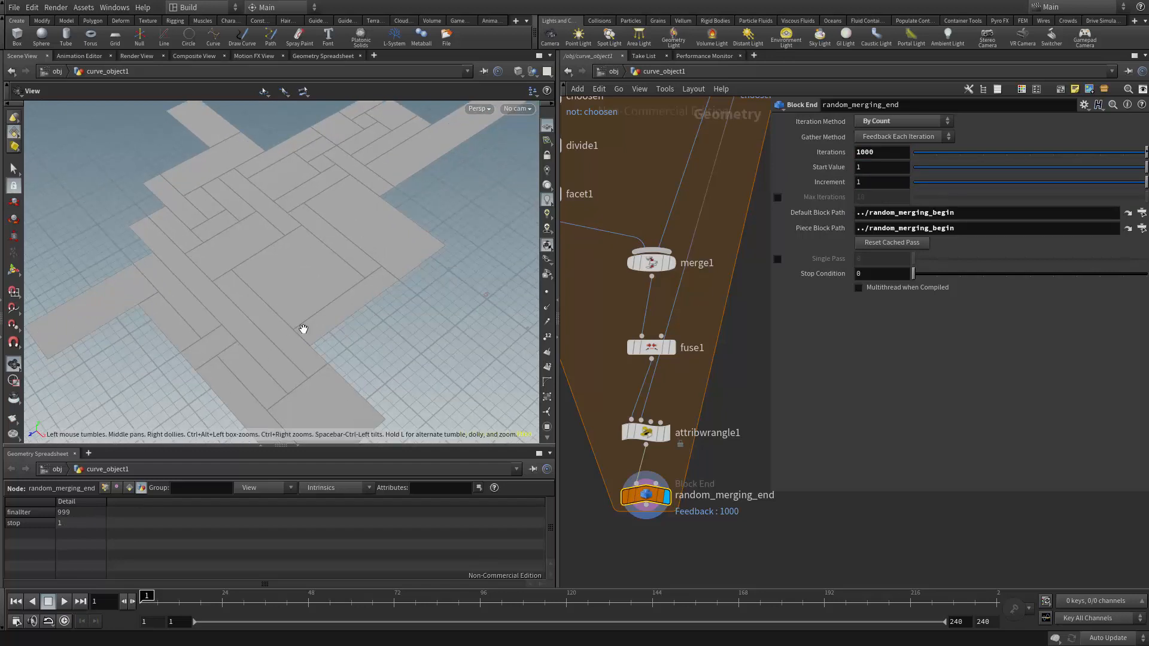
{"action": "right_click_drag", "start_coordinate": [302, 328], "coordinate": [383, 251]}
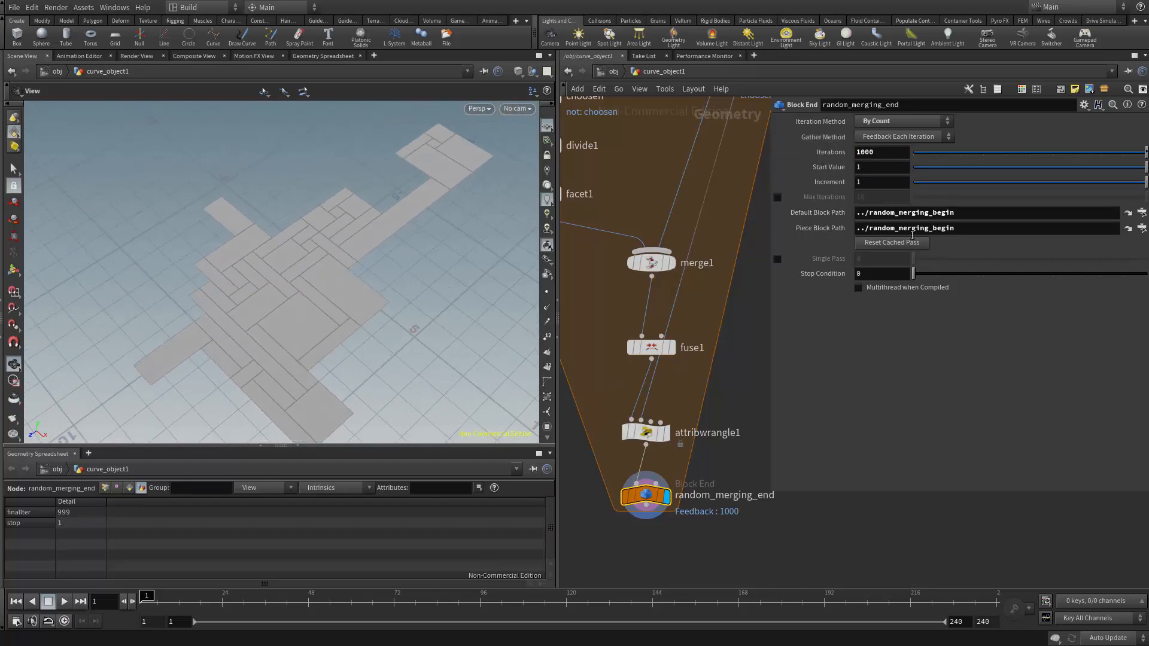
Step: Raise the Iterations of random_merging_end to 10000 and check the merged tiles and detail attributes
{"action": "left_click", "coordinate": [887, 156]}
{"action": "type", "text": "0"}
{"action": "key", "text": "Return"}
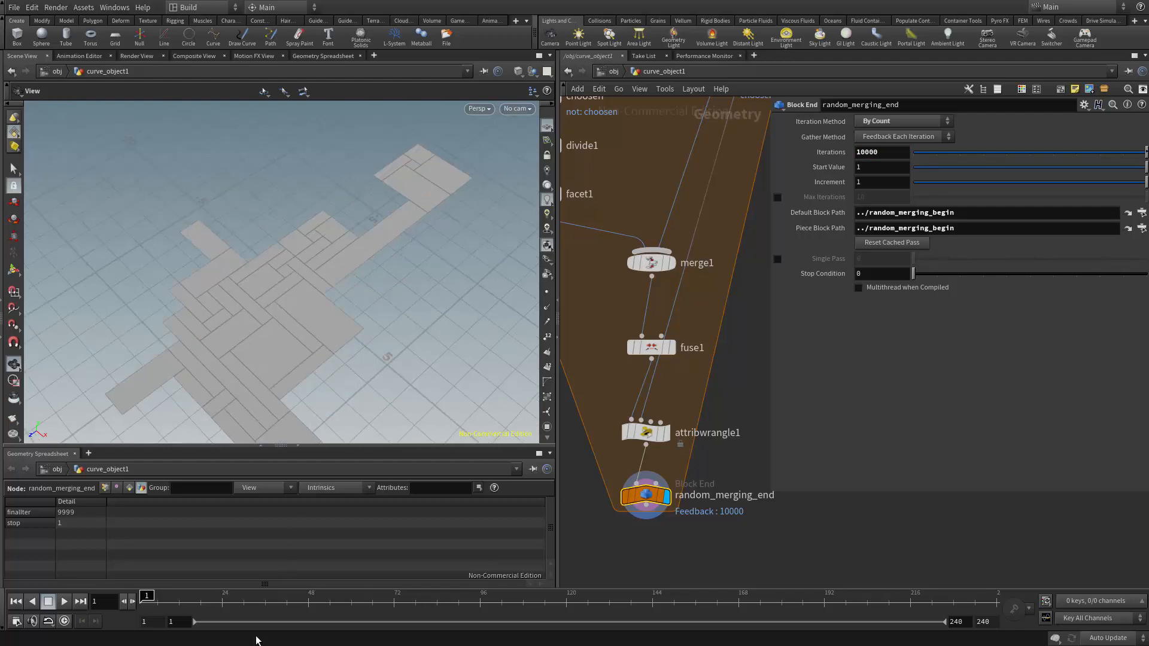
{"action": "left_click_drag", "start_coordinate": [357, 338], "coordinate": [365, 303]}
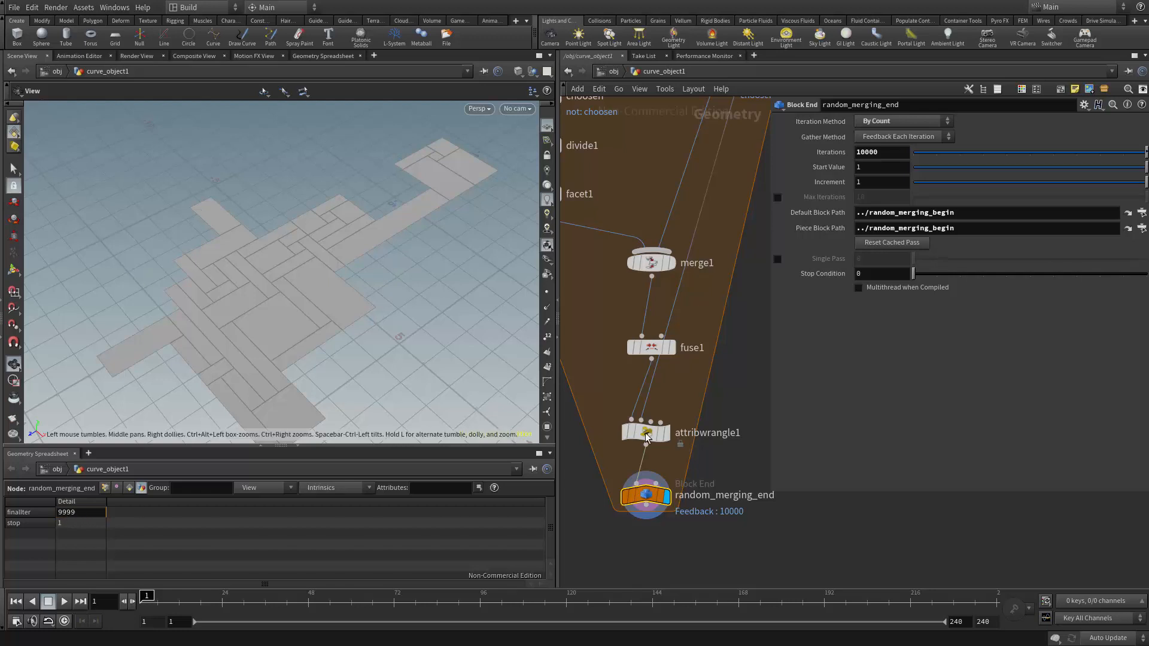
Step: Review the finalIter assignment in the attribwrangle1 code and the stop attribute in the spreadsheet
{"action": "scroll", "coordinate": [718, 347], "scroll_direction": "up", "scroll_amount": 3}
{"action": "left_click", "coordinate": [628, 402]}
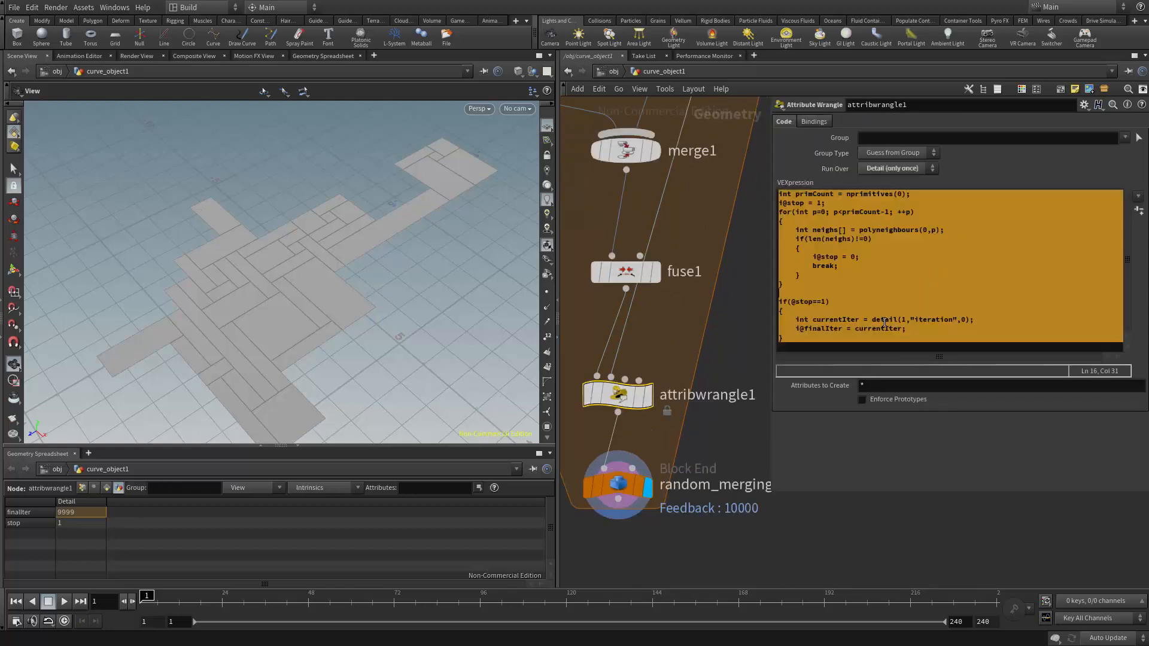
{"action": "left_click", "coordinate": [861, 328]}
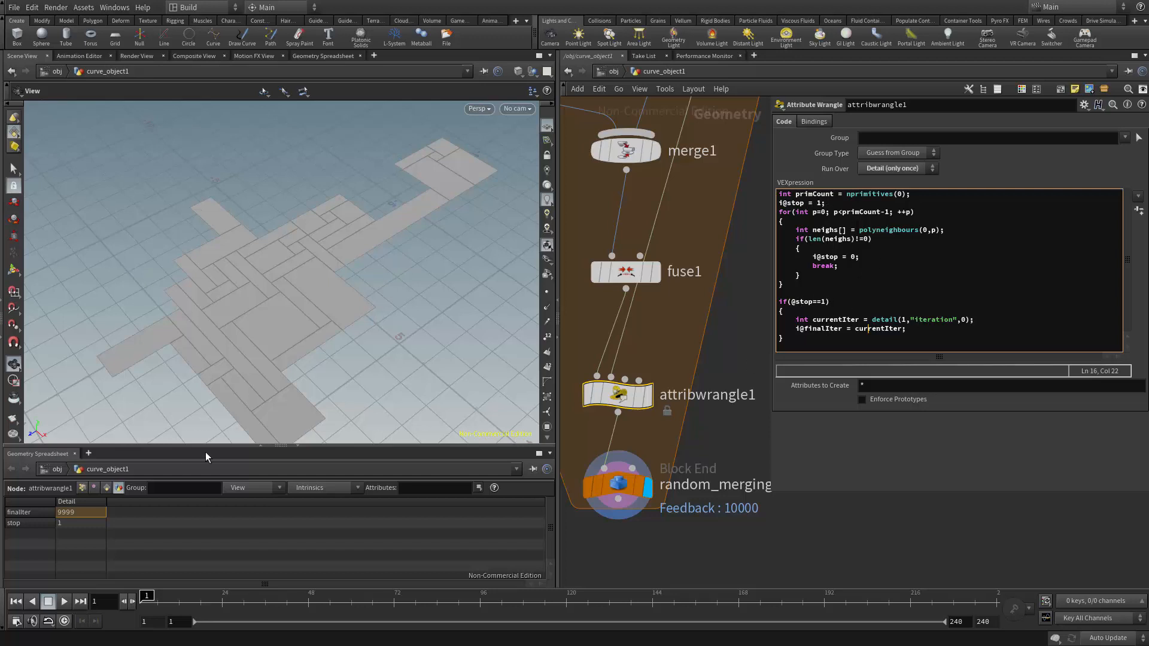
{"action": "left_click", "coordinate": [68, 525]}
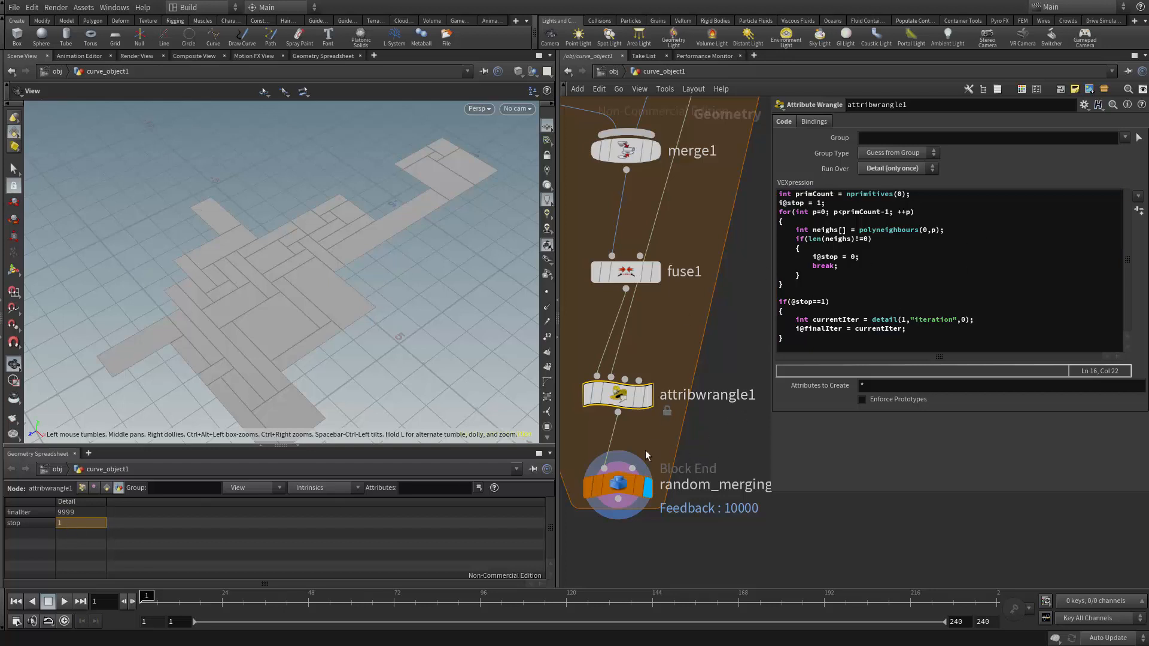
{"action": "scroll", "coordinate": [655, 419], "scroll_direction": "down", "scroll_amount": 2}
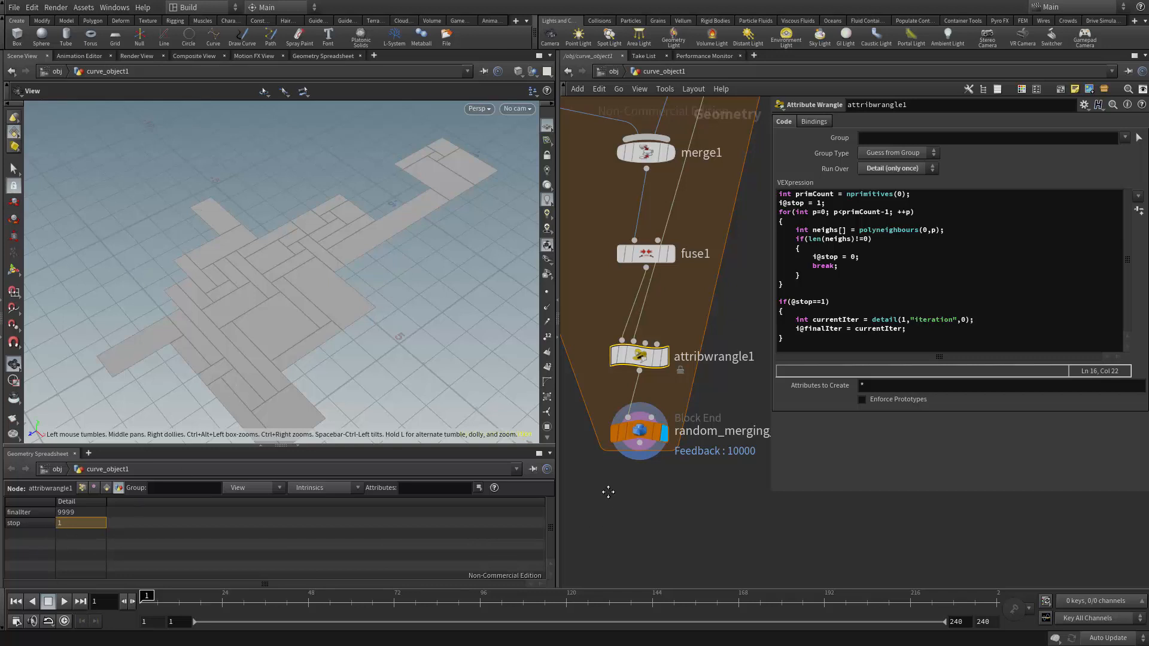
{"action": "scroll", "coordinate": [632, 407], "scroll_direction": "down", "scroll_amount": 2}
Step: Try a Stop Condition of 1 on random_merging_end and return it to 0
{"action": "left_click_drag", "start_coordinate": [636, 405], "coordinate": [634, 447]}
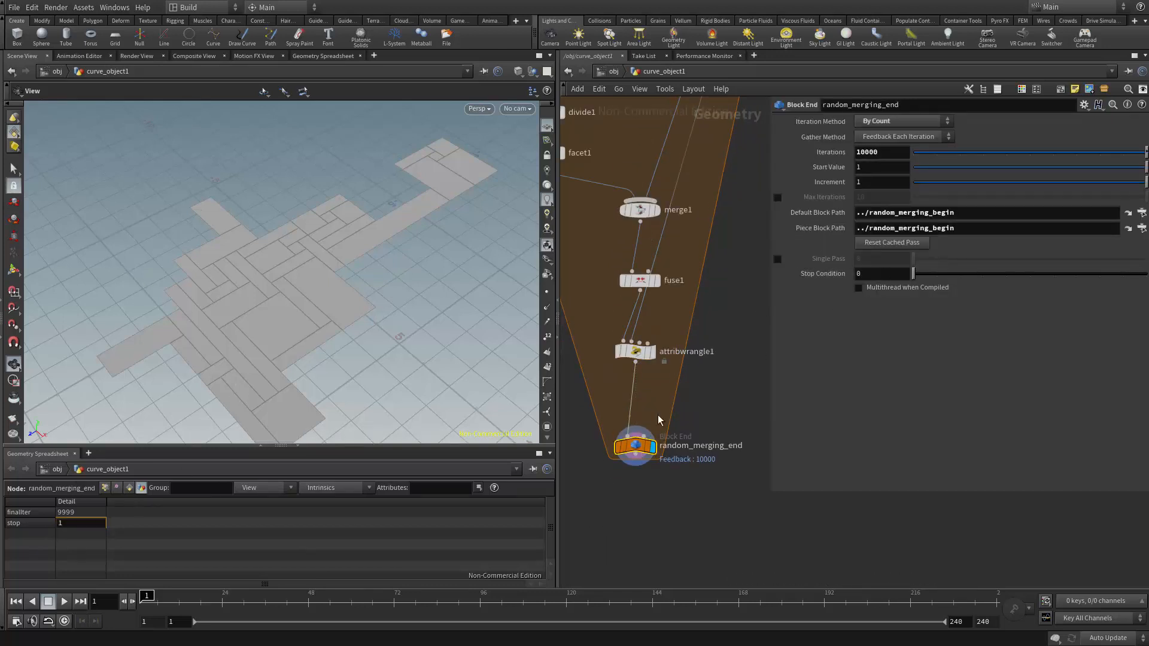
{"action": "scroll", "coordinate": [659, 416], "scroll_direction": "up", "scroll_amount": 3}
{"action": "left_click", "coordinate": [874, 273]}
{"action": "type", "text": "1"}
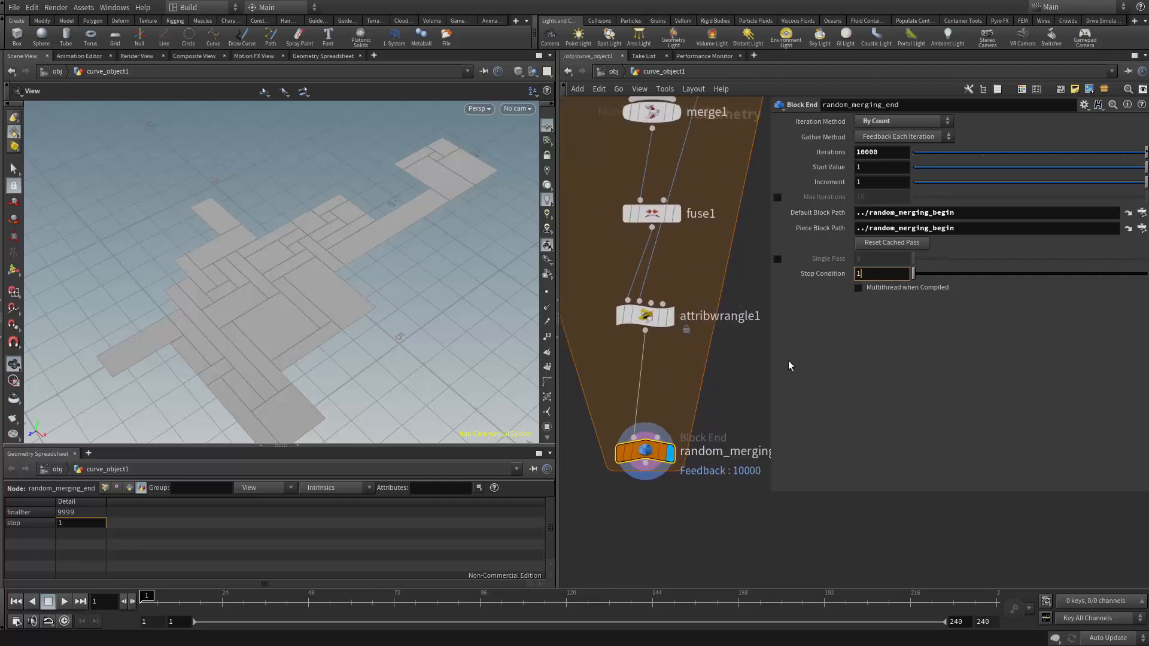
{"action": "key", "text": "Return"}
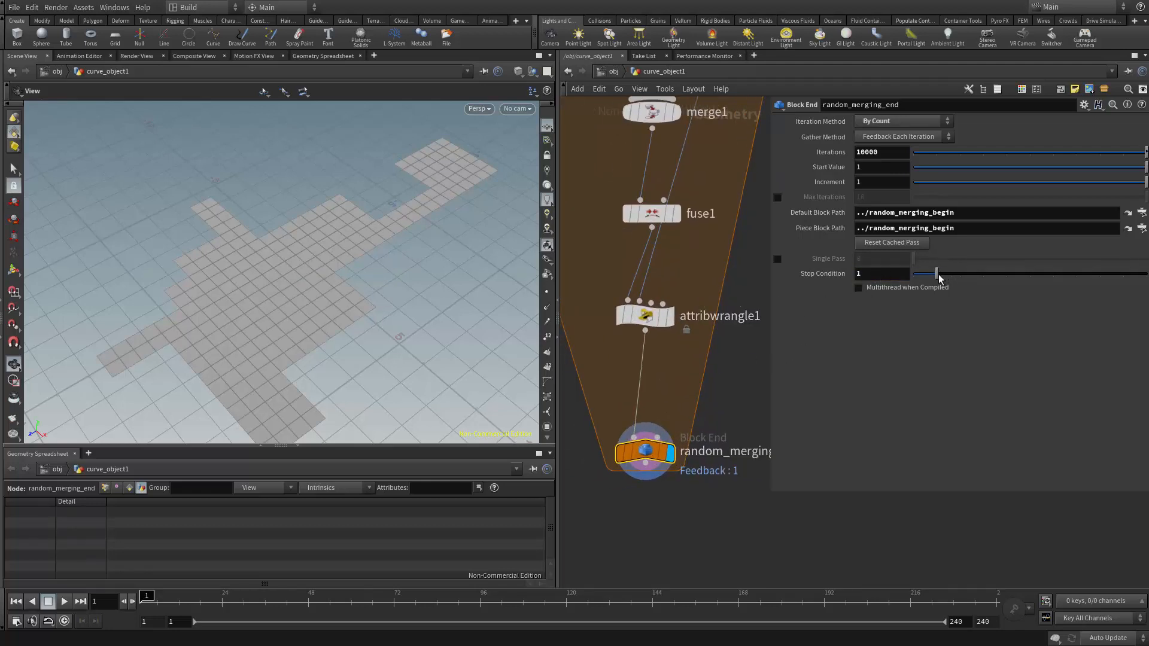
{"action": "left_click_drag", "start_coordinate": [938, 274], "coordinate": [863, 286]}
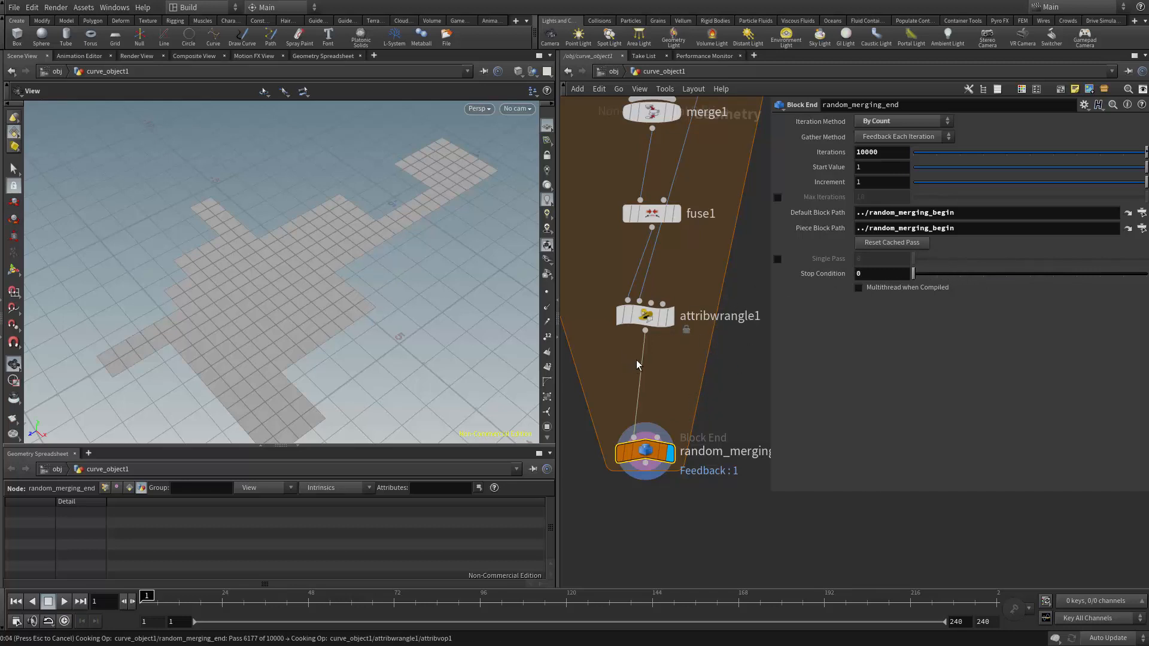
Step: Set the Iterations of random_merging_end back to 1000
{"action": "scroll", "coordinate": [671, 356], "scroll_direction": "up", "scroll_amount": 2}
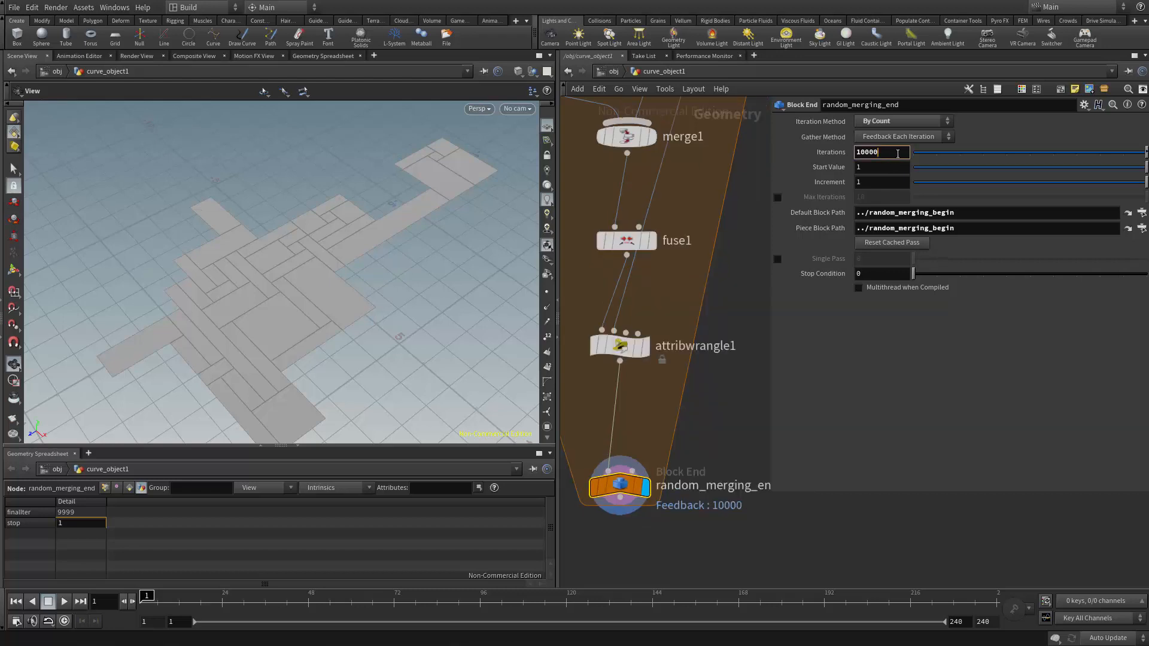
{"action": "left_click", "coordinate": [867, 152]}
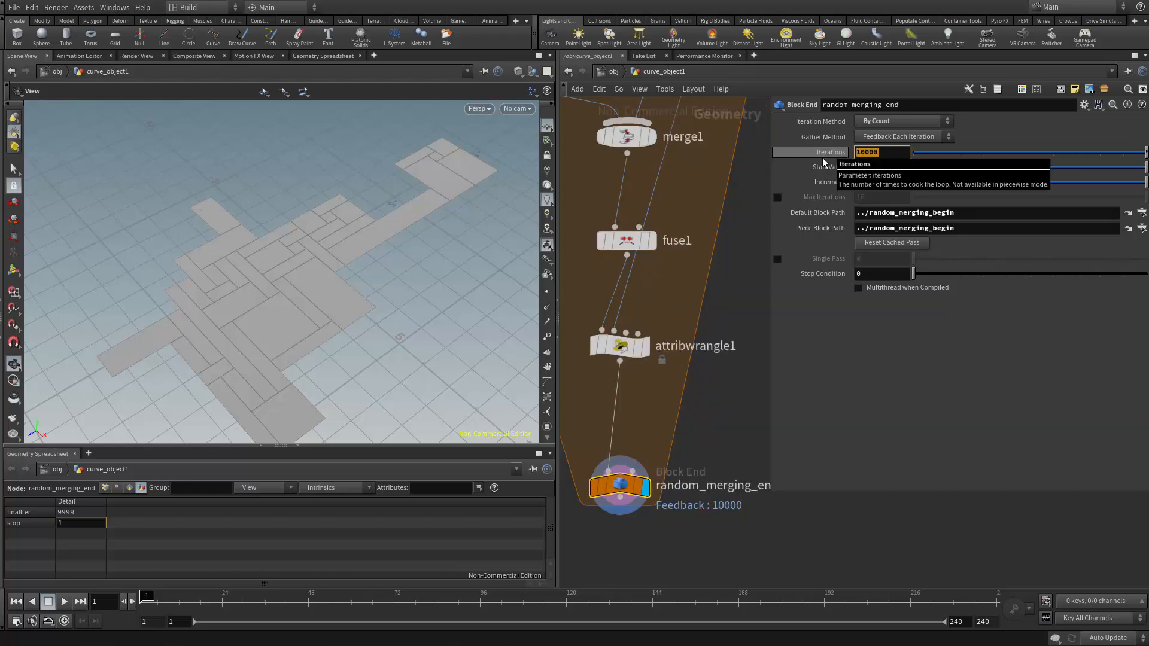
{"action": "type", "text": "1000"}
{"action": "key", "text": "Return"}
{"action": "middle_click_drag", "start_coordinate": [393, 244], "coordinate": [395, 197]}
{"action": "mouse_move", "coordinate": [395, 197]}
{"action": "left_mouse_down"}
{"action": "mouse_move", "coordinate": [415, 243]}
{"action": "mouse_move", "coordinate": [401, 202]}
{"action": "left_mouse_up"}
{"action": "middle_click_drag", "start_coordinate": [728, 390], "coordinate": [761, 355]}
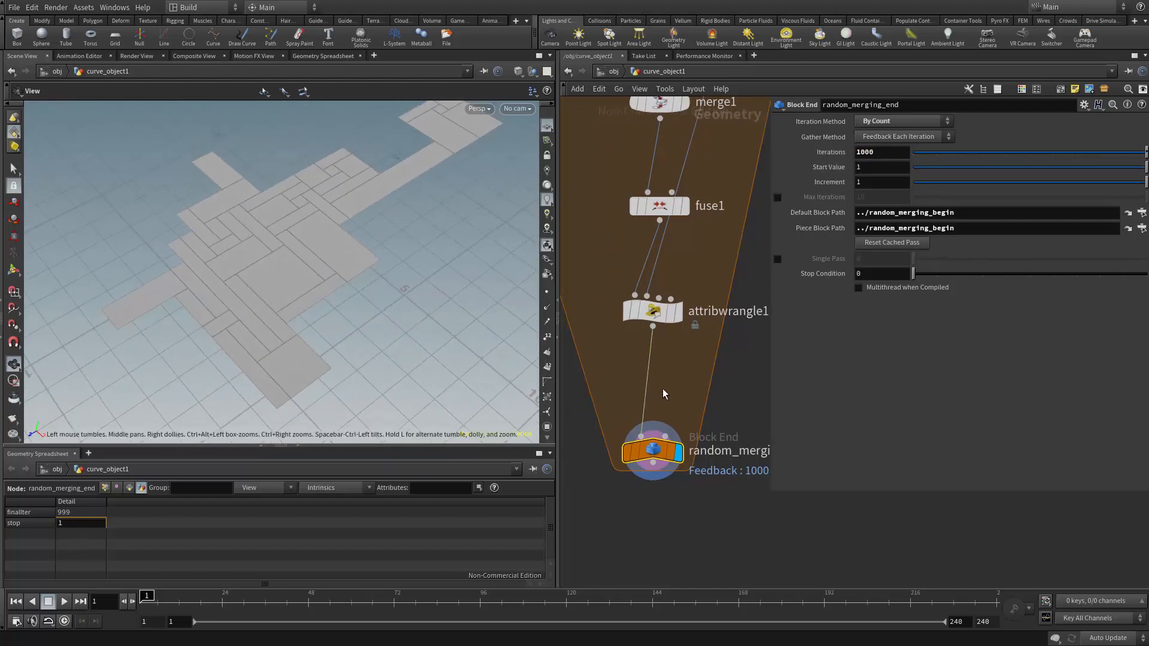
Step: Make room above random_merging_end, insert a Null between it and attribwrangle1, and name the Null result
{"action": "middle_click_drag", "start_coordinate": [663, 389], "coordinate": [672, 359]}
{"action": "left_click_drag", "start_coordinate": [662, 422], "coordinate": [662, 459]}
{"action": "middle_click_drag", "start_coordinate": [670, 375], "coordinate": [672, 405]}
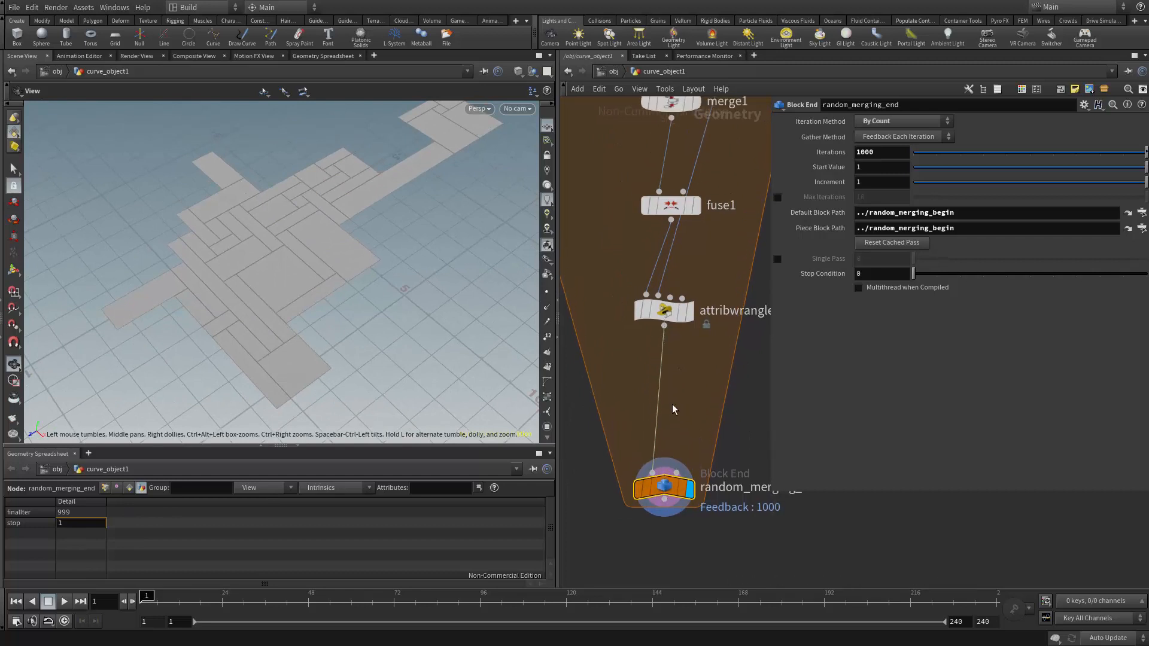
{"action": "key", "text": "Tab"}
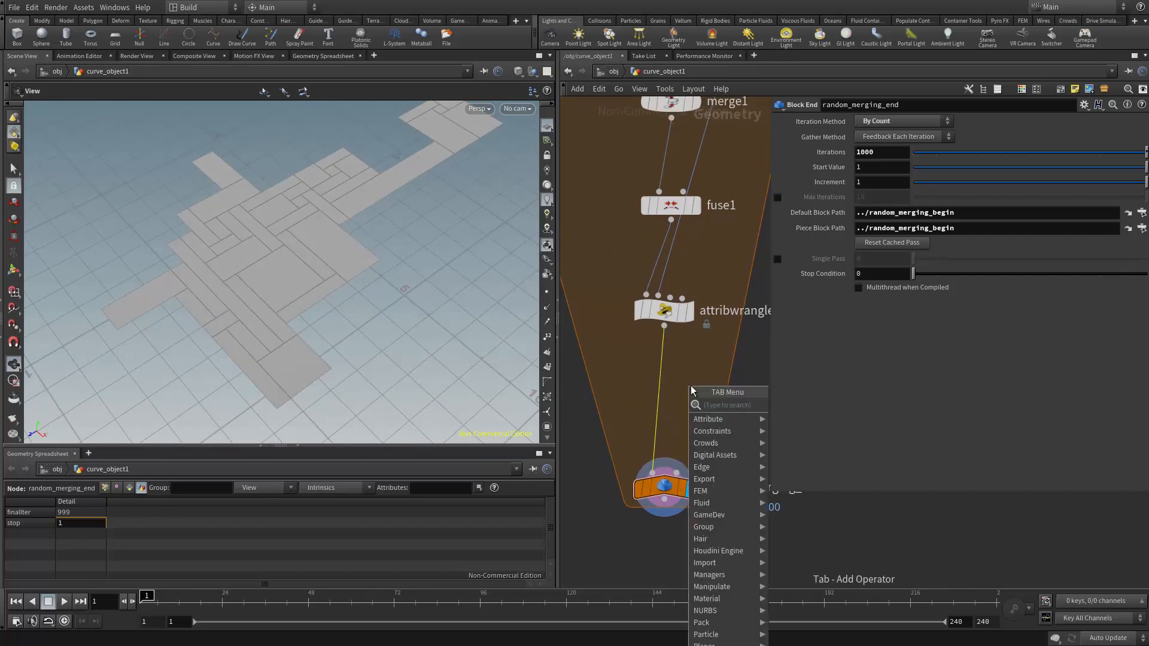
{"action": "type", "text": "null"}
{"action": "key", "text": "Return"}
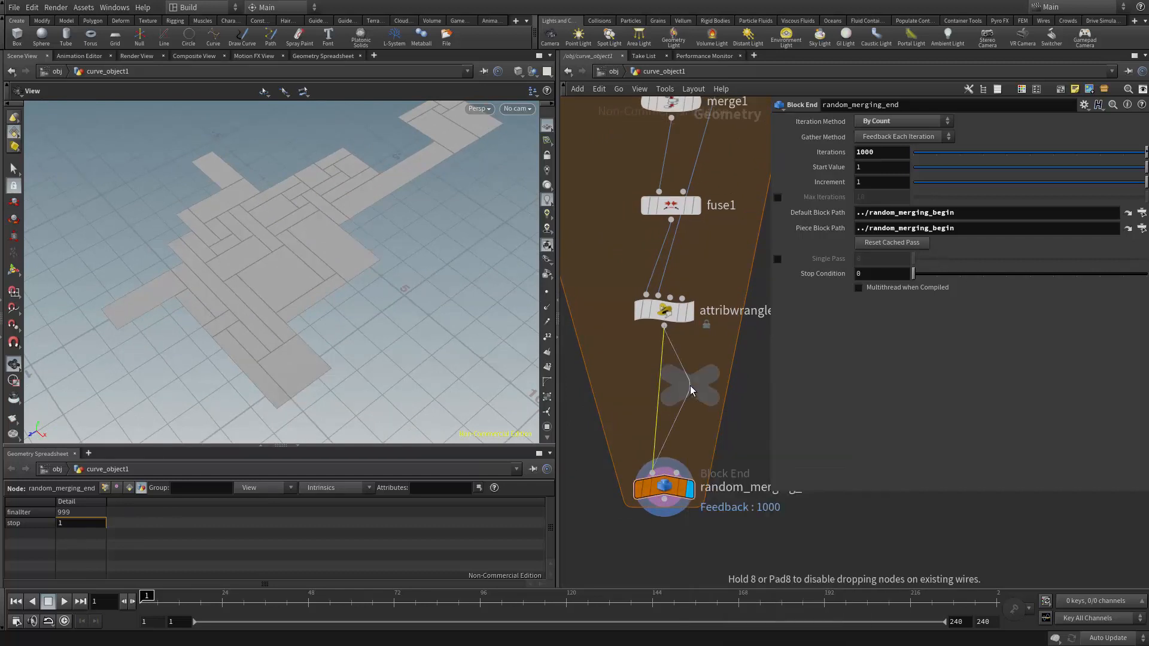
{"action": "left_click", "coordinate": [670, 397]}
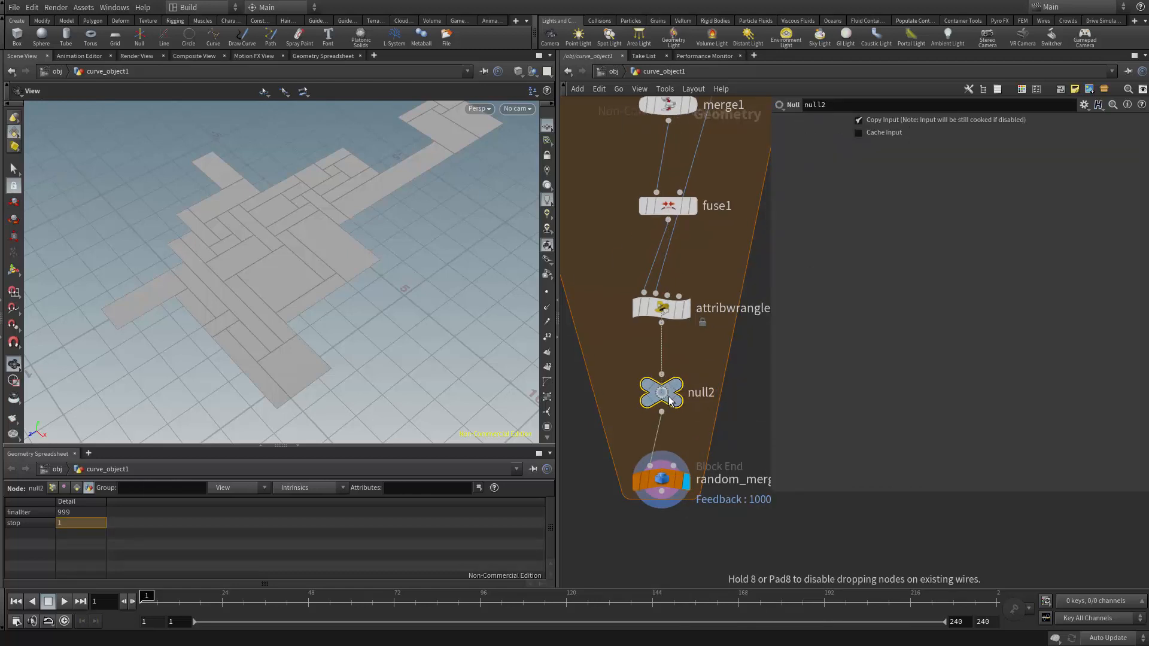
{"action": "left_click", "coordinate": [705, 395]}
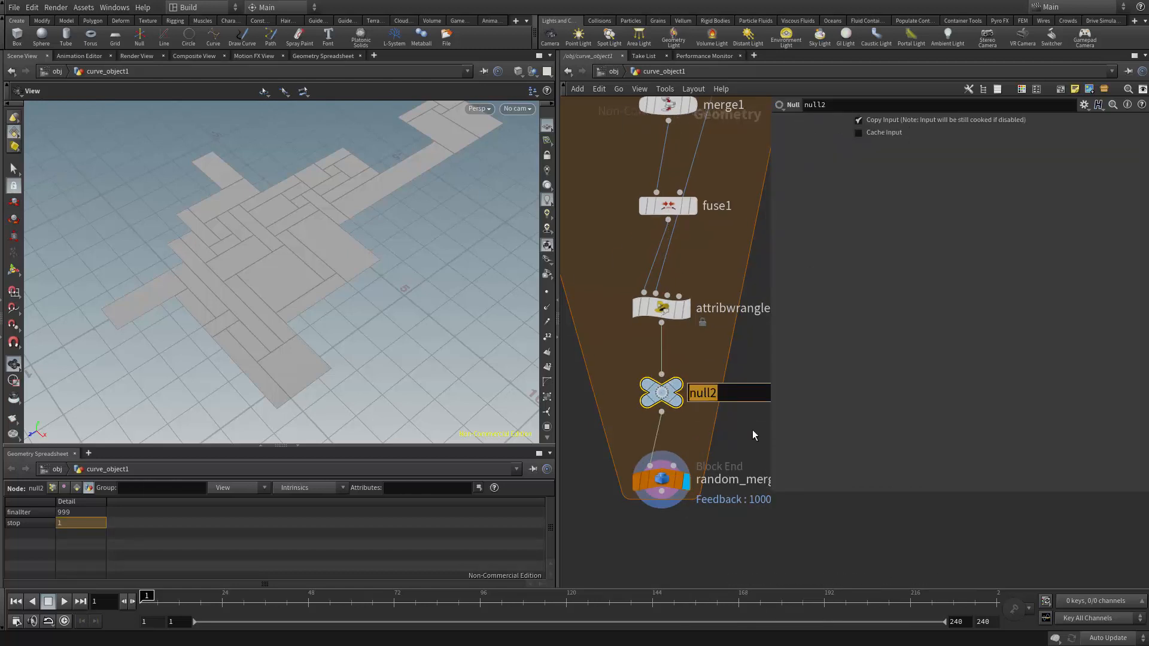
{"action": "type", "text": "result"}
{"action": "key", "text": "Return"}
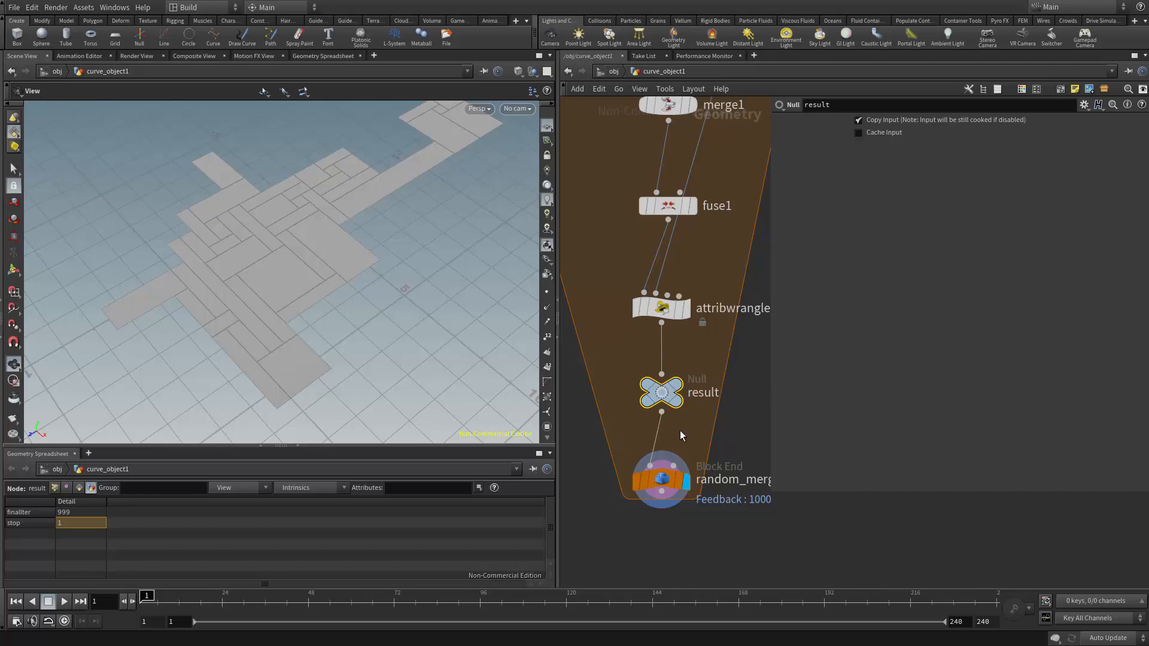
Step: Set the Stop Condition of random_merging_end to the expression detail("../result/","stop",0)
{"action": "middle_click_drag", "start_coordinate": [680, 434], "coordinate": [657, 396]}
{"action": "left_click", "coordinate": [638, 443]}
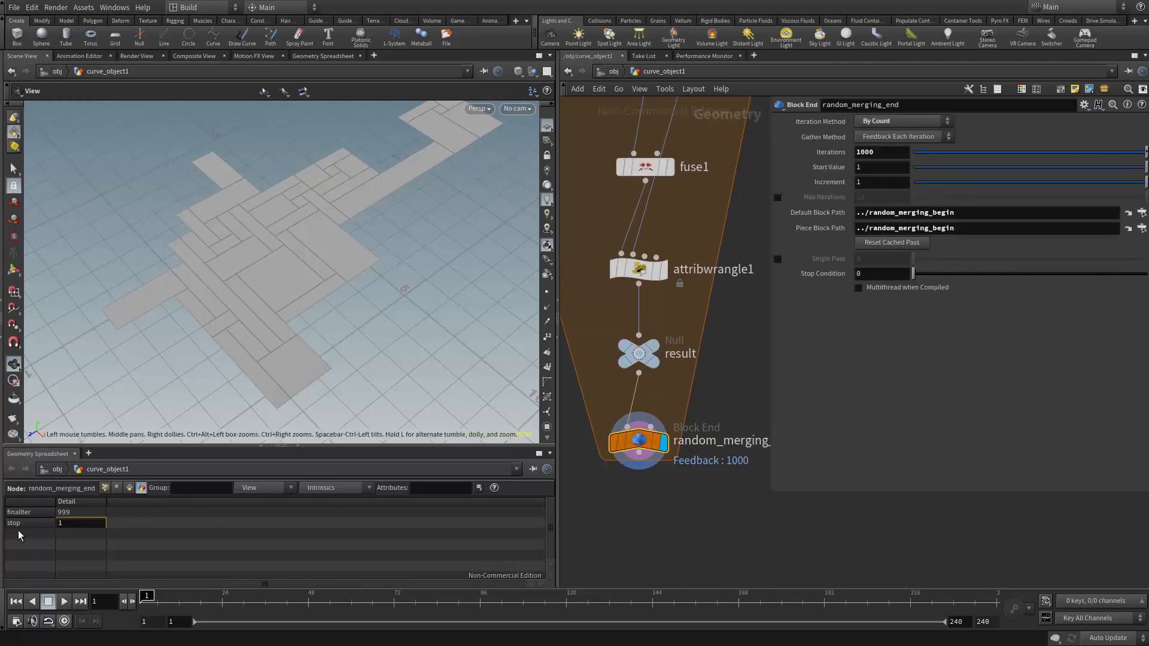
{"action": "left_click", "coordinate": [859, 275]}
{"action": "type", "text": "d"}
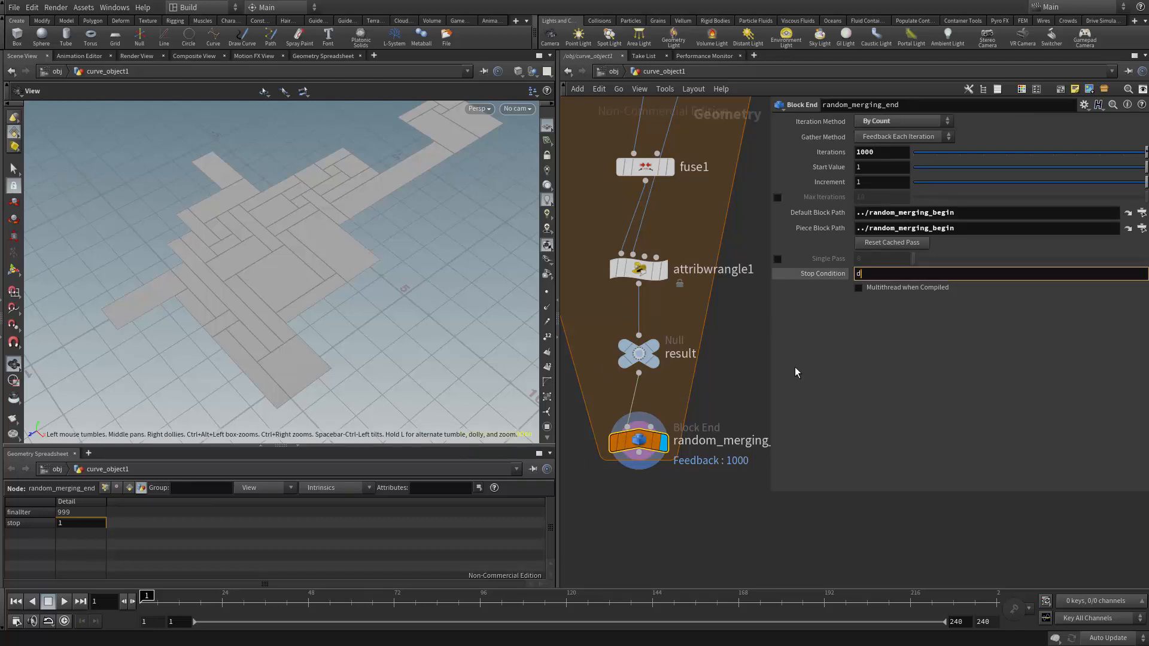
{"action": "type", "text": "etail()"}
{"action": "type", "text": "\""}
{"action": "type", "text": "../resu"}
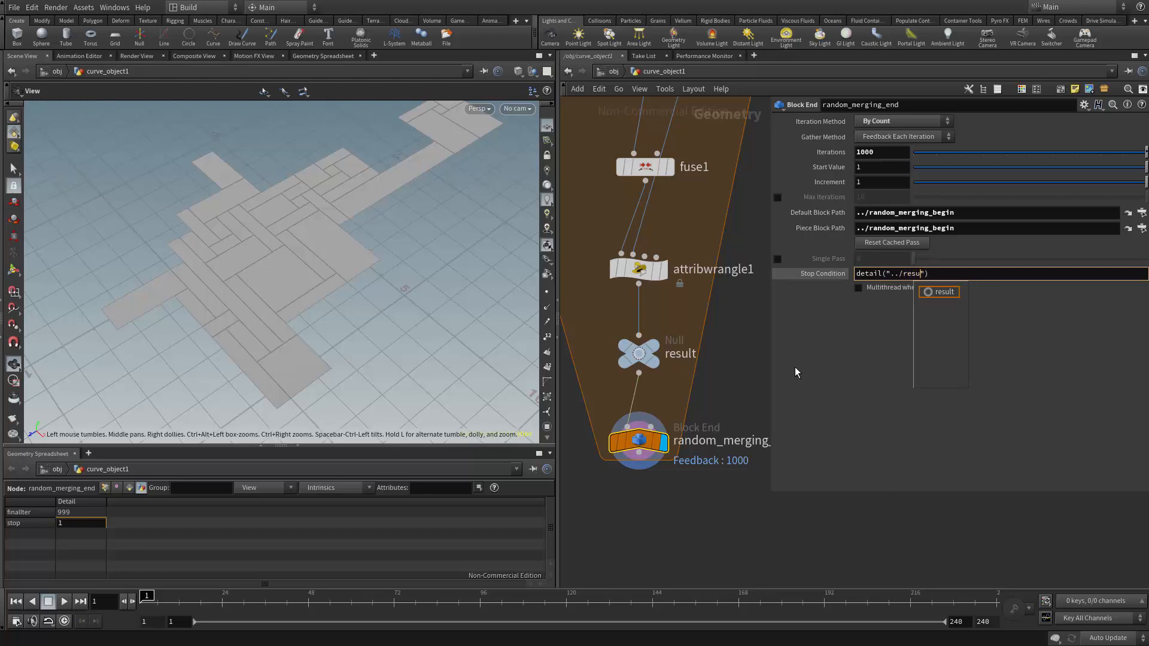
{"action": "type", "text": "lt/"}
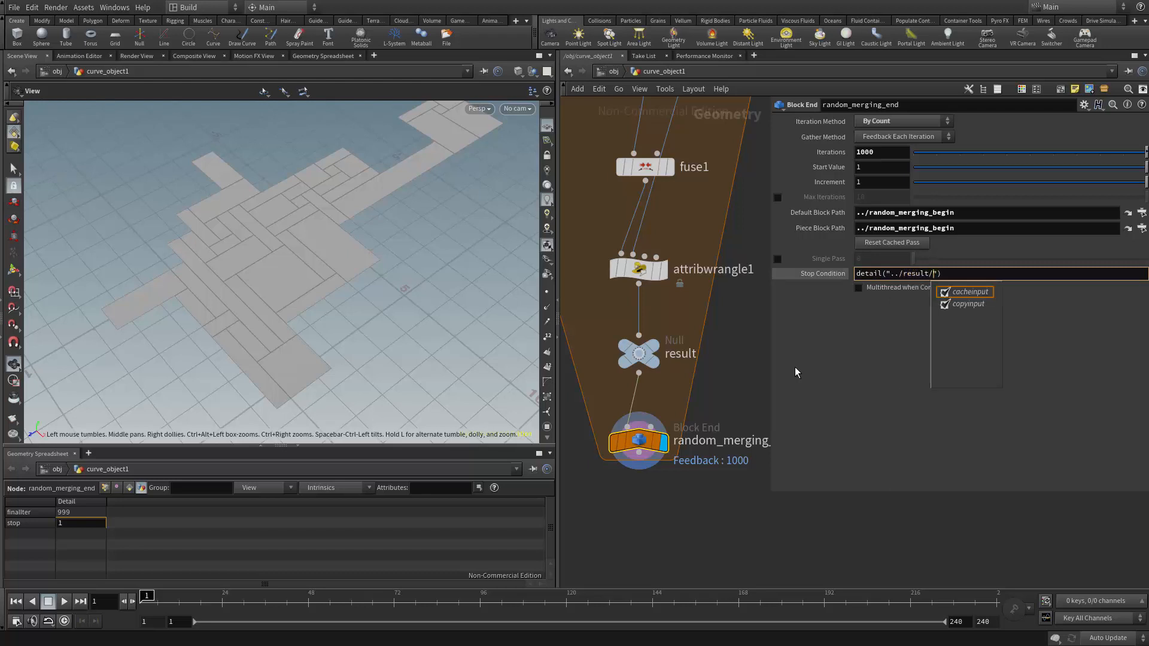
{"action": "type", "text": "\""}
{"action": "type", "text": ",\"\""}
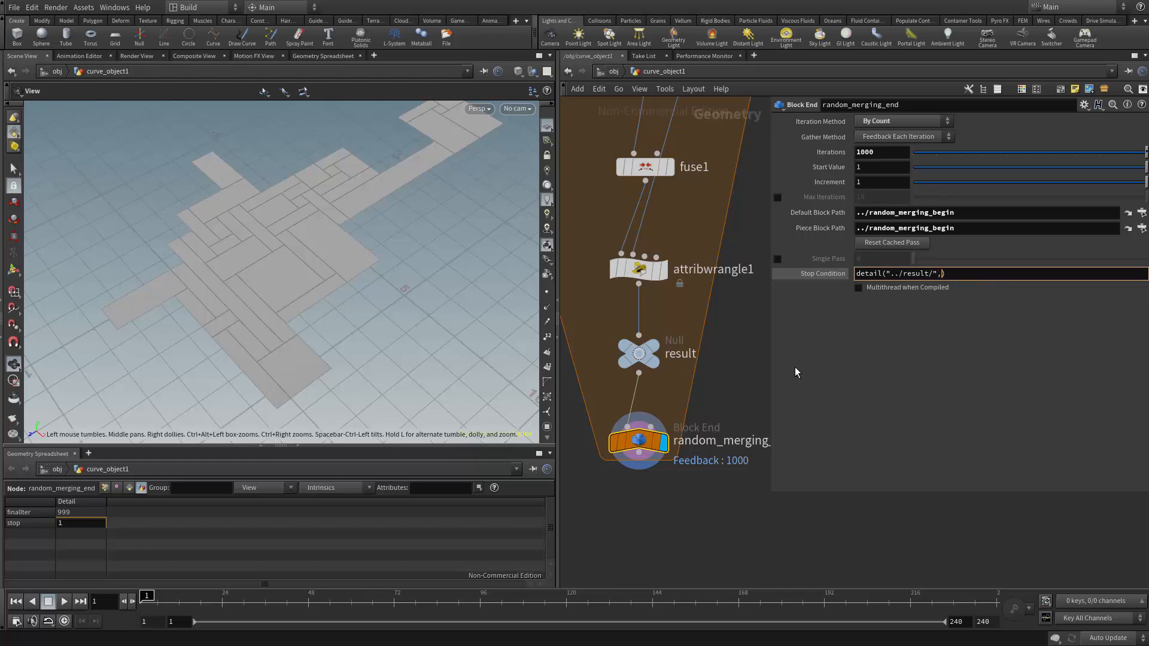
{"action": "type", "text": "stop"}
{"action": "type", "text": ",0)"}
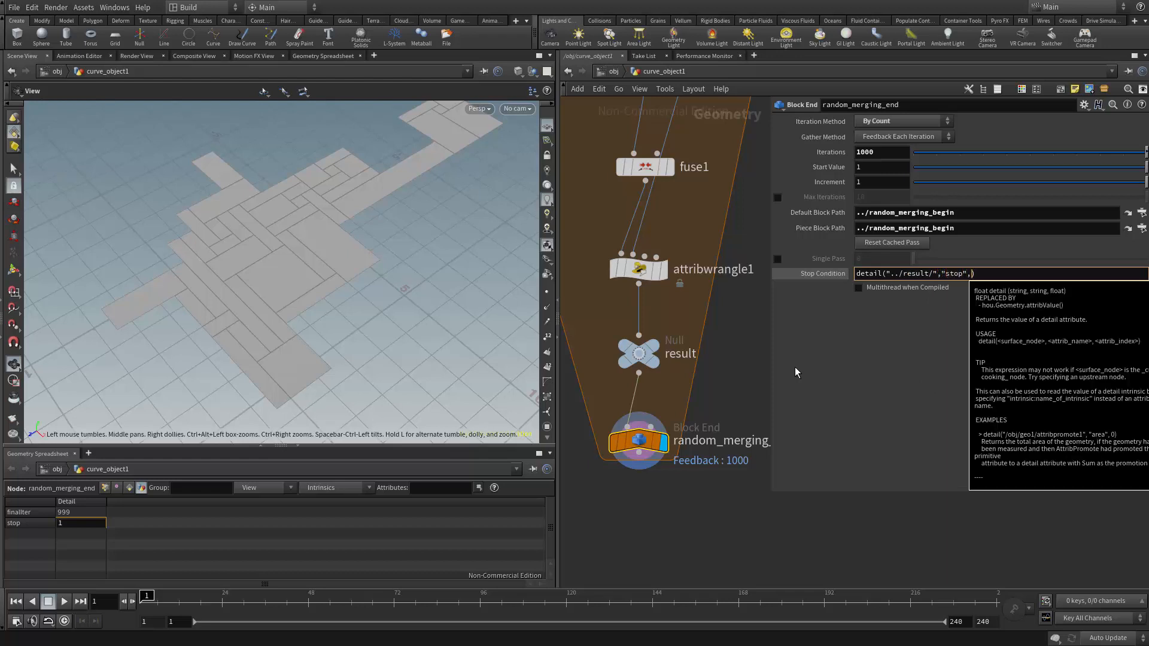
{"action": "key", "text": "Return"}
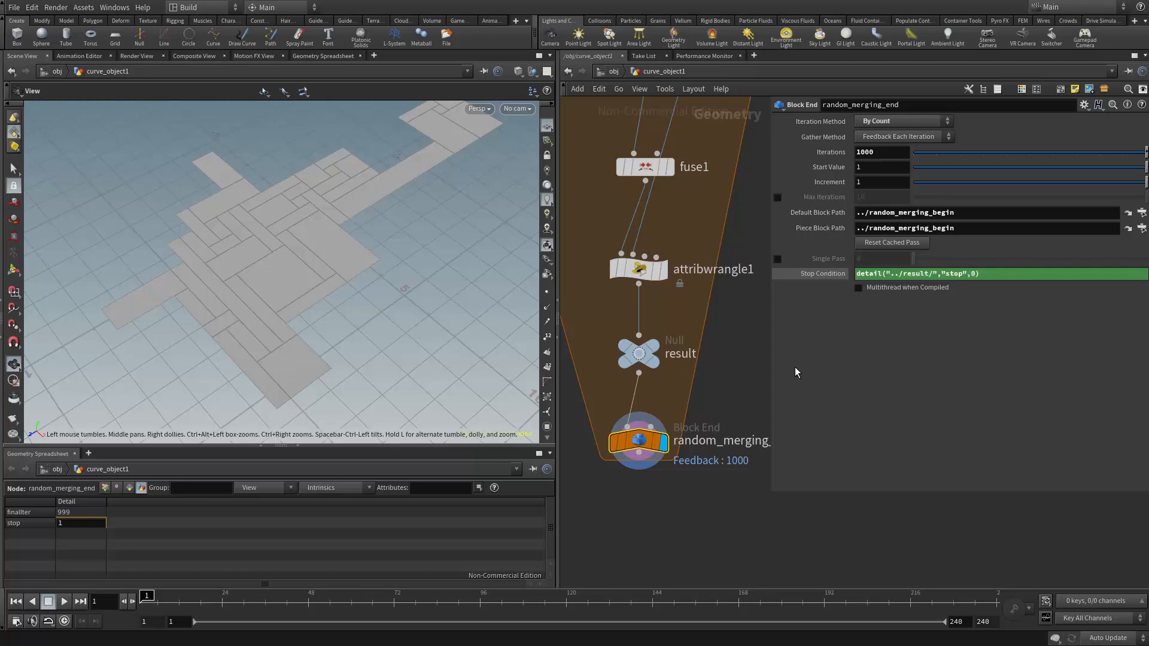
Step: Show the evaluated Stop Condition value and examine the loop's feedback count, tile layout and detail attributes
{"action": "left_click", "coordinate": [827, 274]}
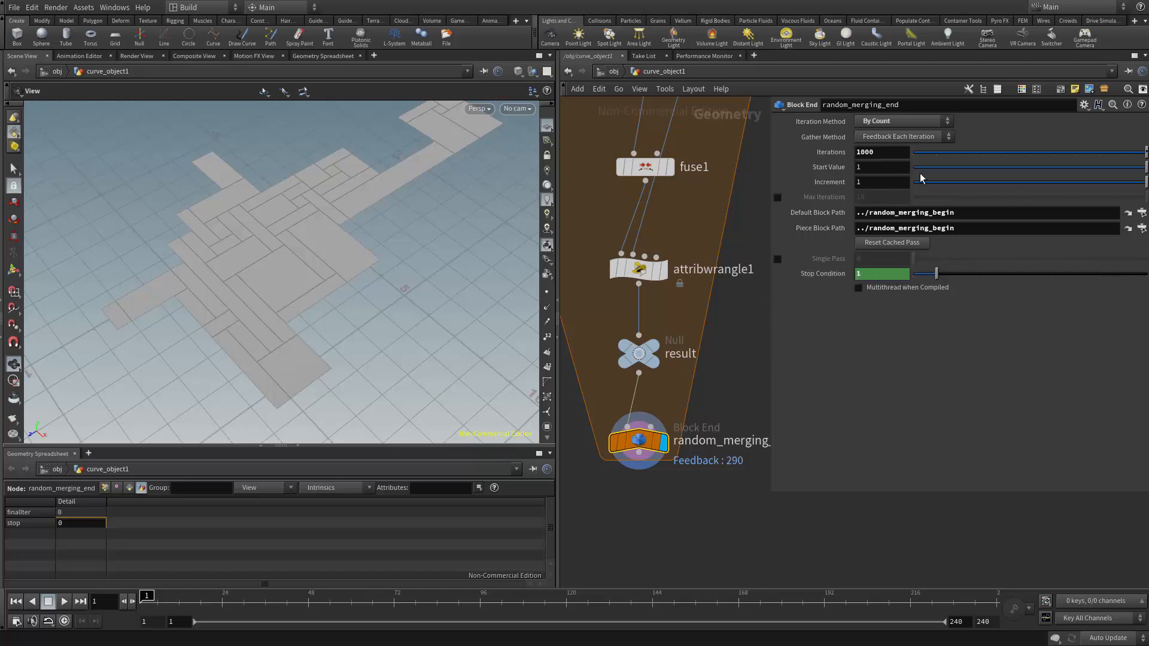
{"action": "middle_click_drag", "start_coordinate": [722, 349], "coordinate": [714, 332]}
{"action": "left_click_drag", "start_coordinate": [642, 425], "coordinate": [641, 428]}
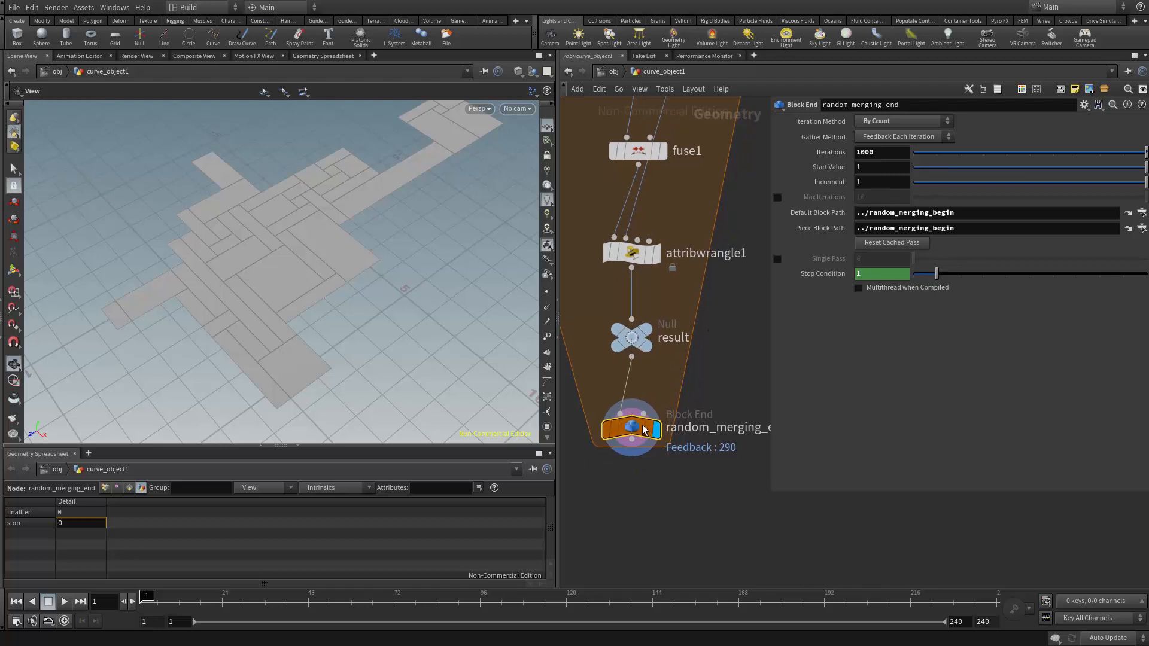
{"action": "middle_click_drag", "start_coordinate": [712, 375], "coordinate": [737, 351]}
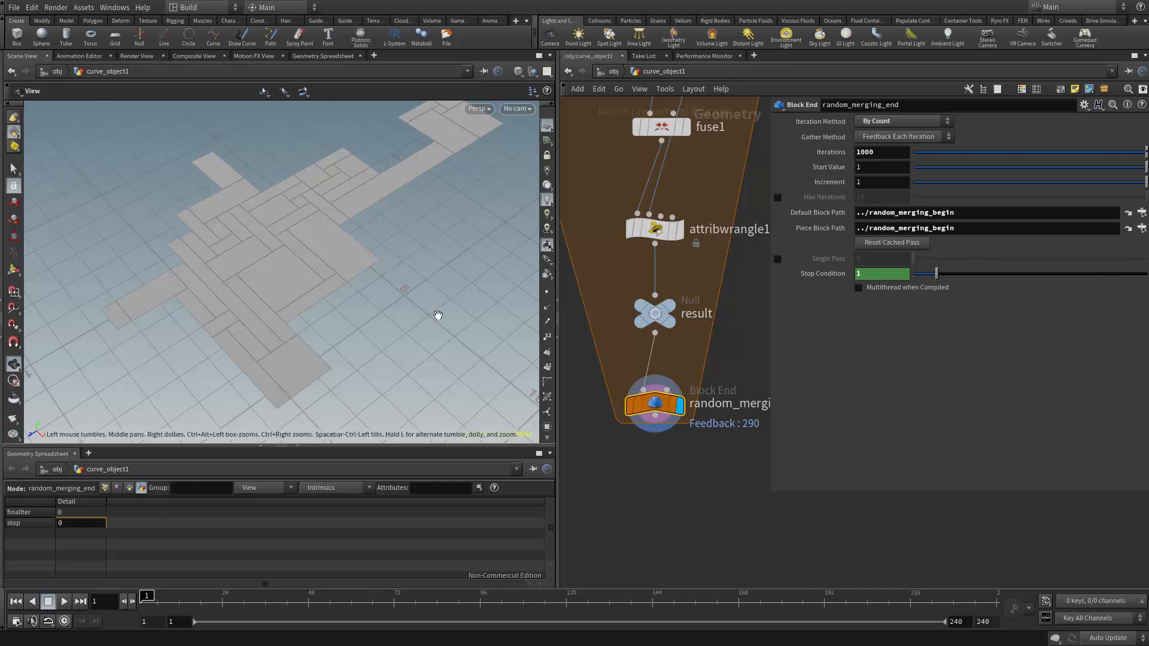
{"action": "left_click_drag", "start_coordinate": [436, 315], "coordinate": [413, 311]}
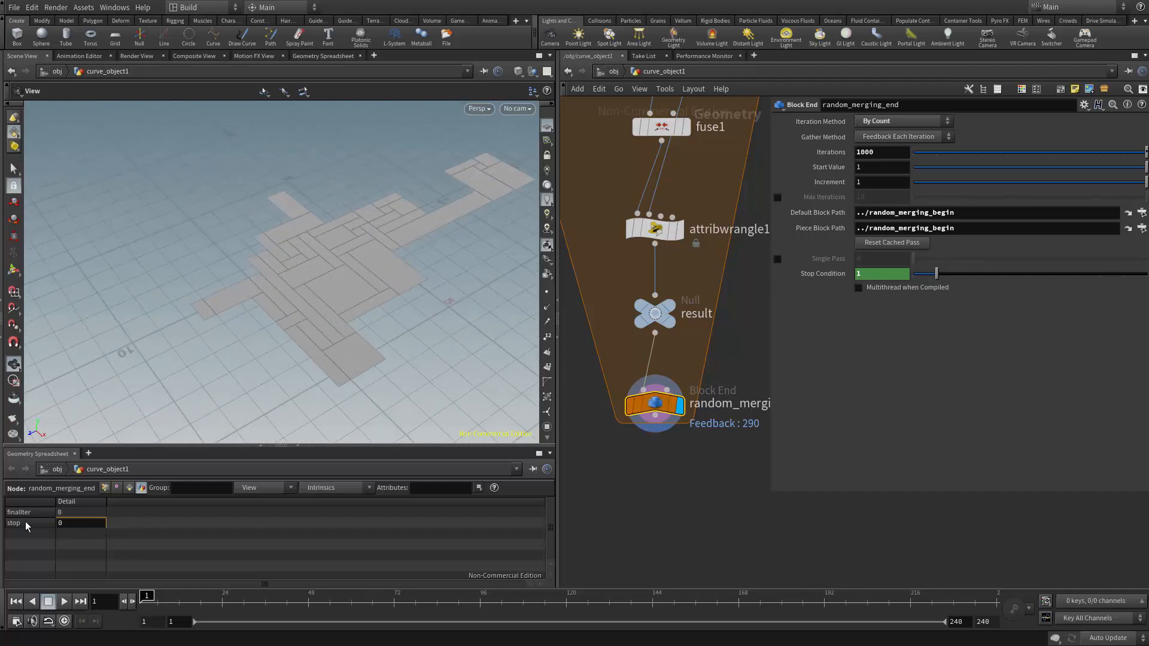
Step: Add a Null below random_merging_end, wired to its output, and display it
{"action": "middle_click_drag", "start_coordinate": [658, 475], "coordinate": [662, 453]}
{"action": "scroll", "coordinate": [653, 451], "scroll_direction": "up", "scroll_amount": 2}
{"action": "key", "text": "Tab"}
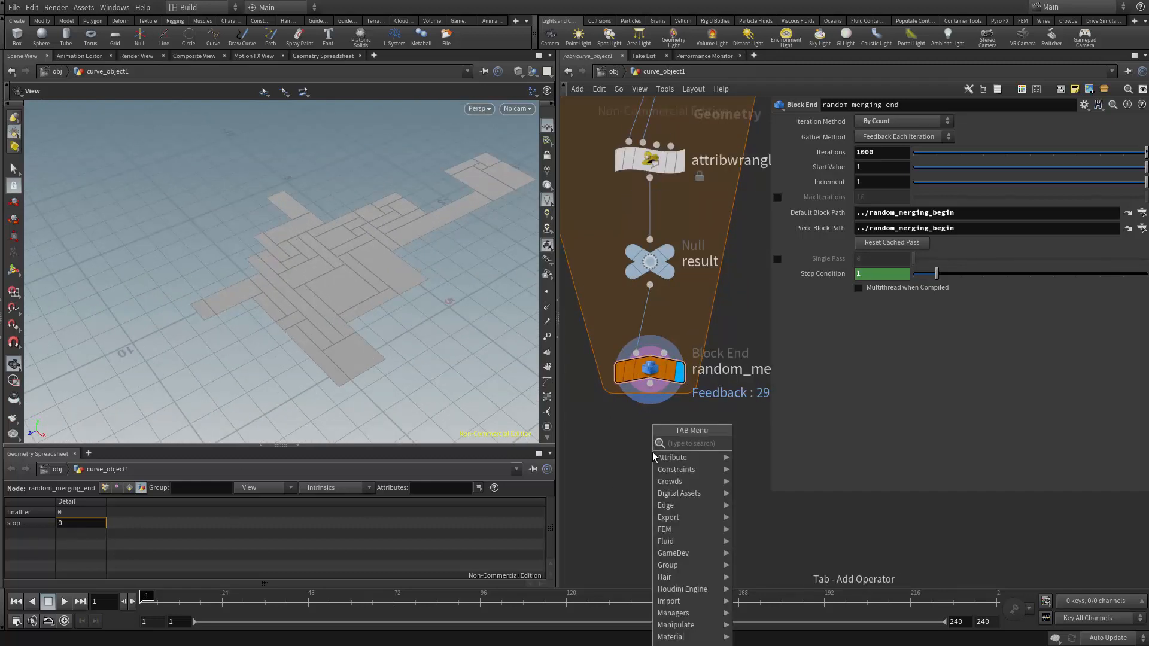
{"action": "type", "text": "null"}
{"action": "key", "text": "Return"}
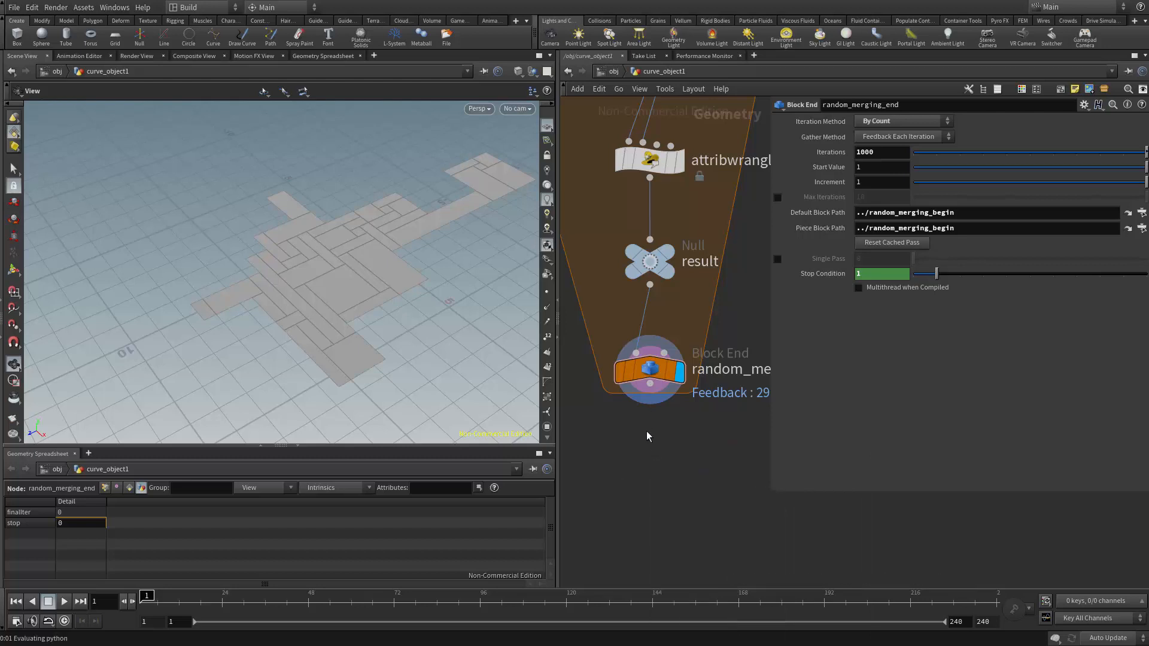
{"action": "left_click", "coordinate": [652, 451]}
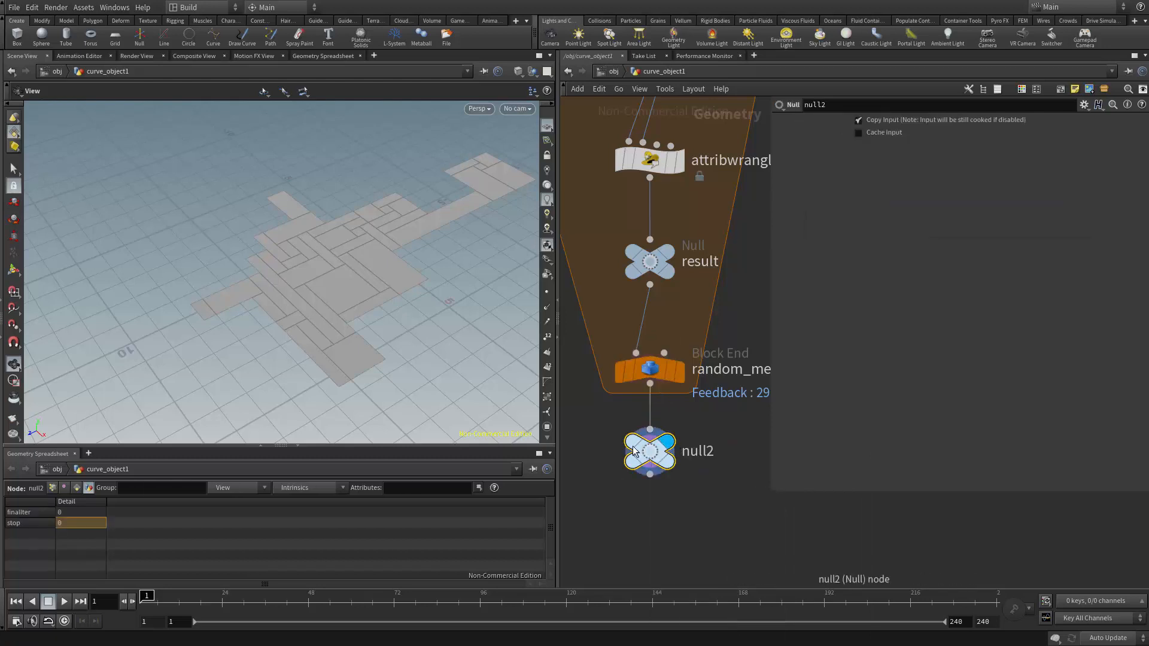
Step: Display the result node inside the loop and examine its finaliter and stop detail attributes
{"action": "middle_click_drag", "start_coordinate": [659, 298], "coordinate": [670, 339]}
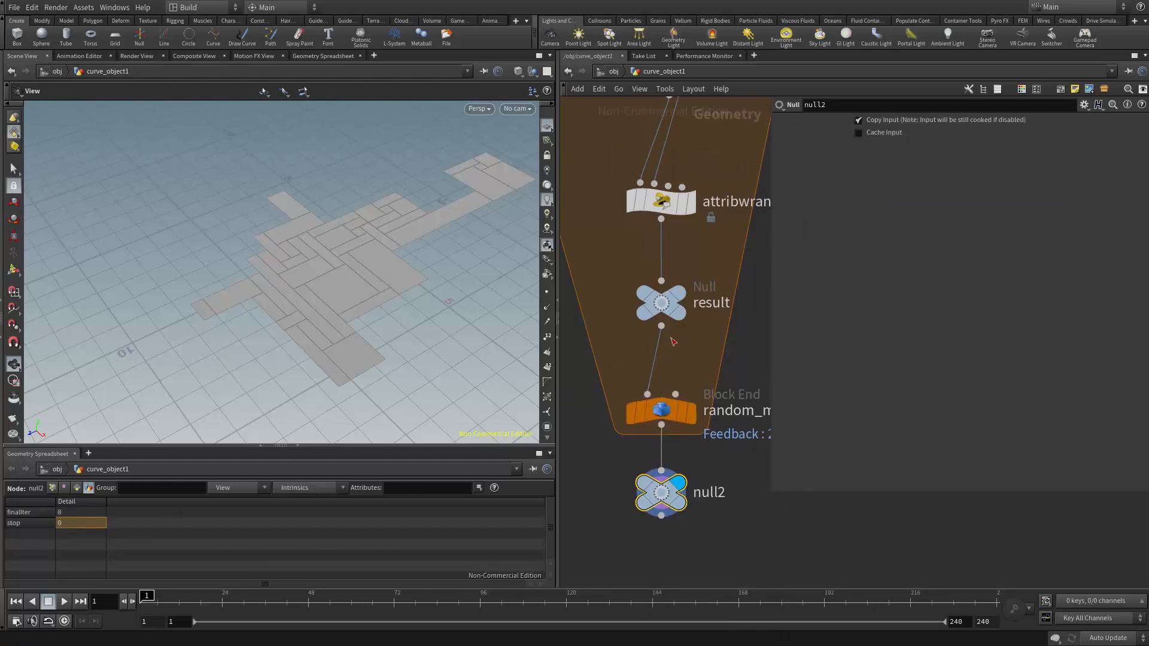
{"action": "left_click", "coordinate": [678, 293]}
{"action": "left_click", "coordinate": [650, 304]}
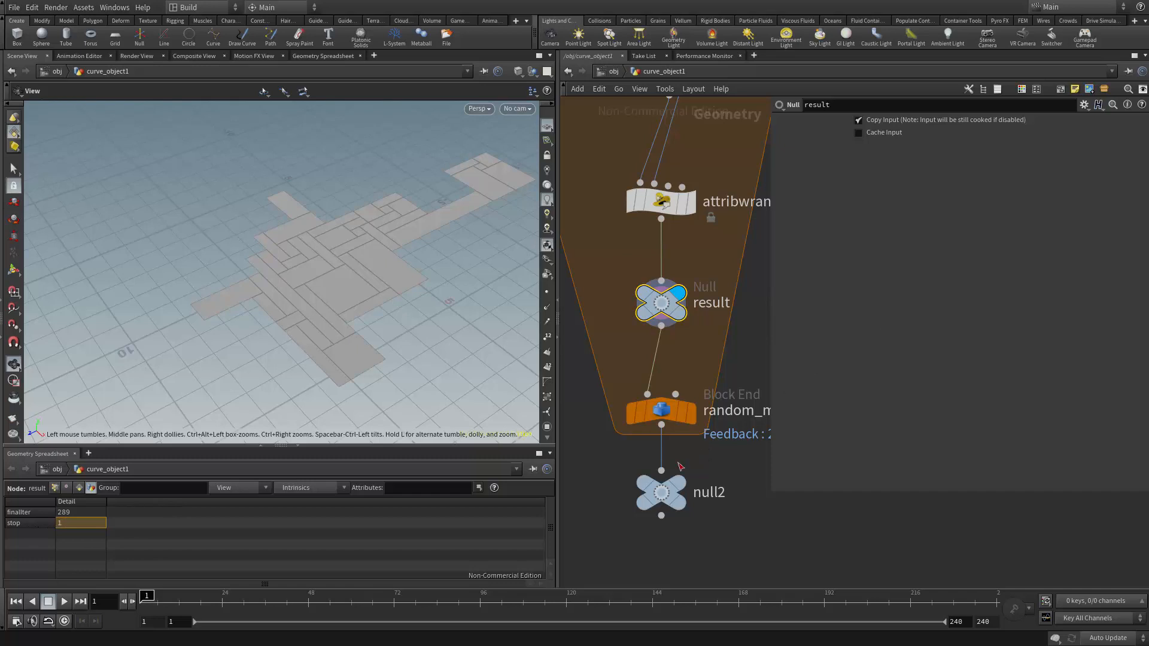
Step: Set the Iterations of random_merging_end to 10000
{"action": "left_click", "coordinate": [693, 412]}
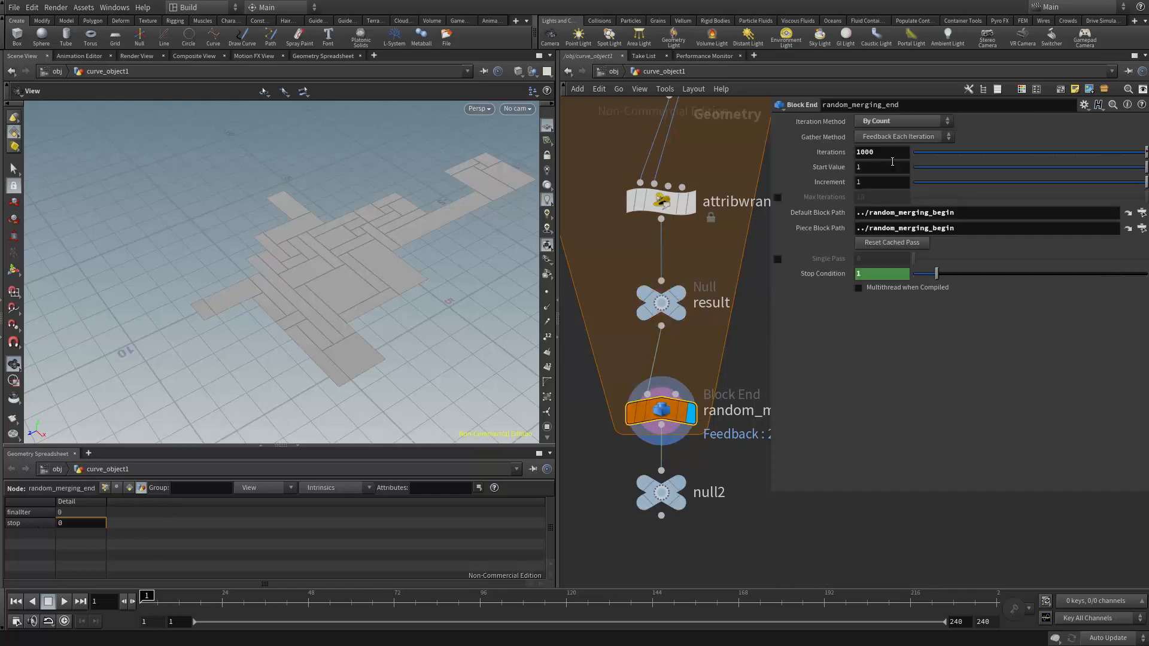
{"action": "left_click", "coordinate": [889, 151]}
{"action": "type", "text": "0"}
{"action": "key", "text": "Return"}
{"action": "scroll", "coordinate": [592, 483], "scroll_direction": "up", "scroll_amount": 4}
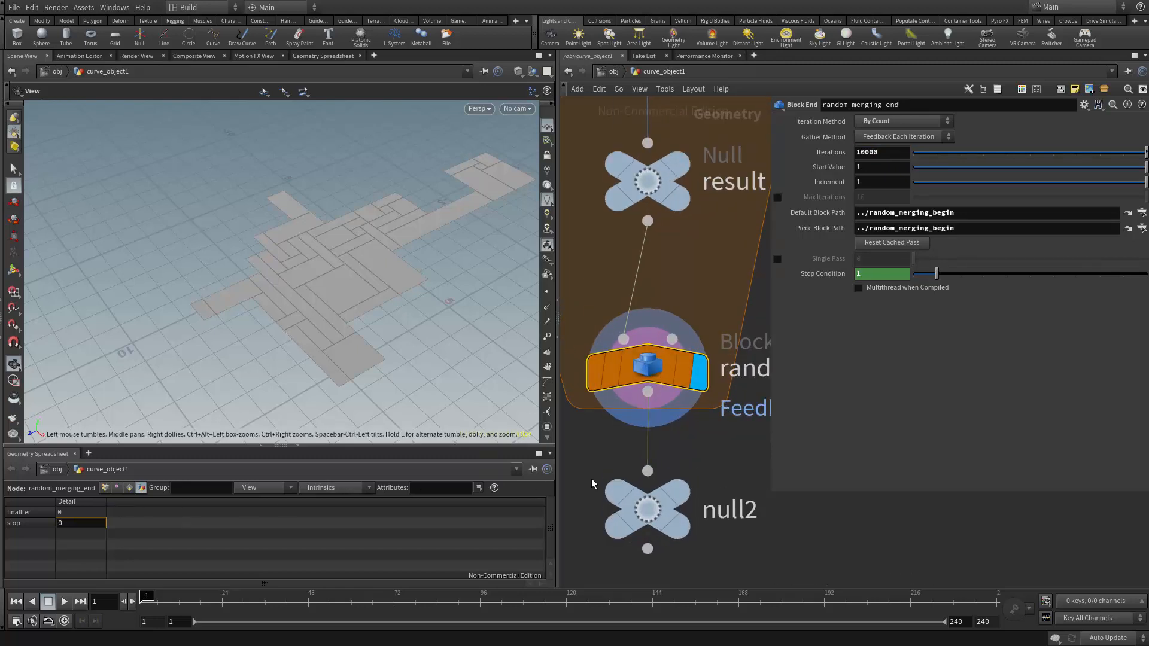
Step: Check the result node's detail attributes again and display null2 to view the whole loop's output
{"action": "left_click", "coordinate": [637, 192]}
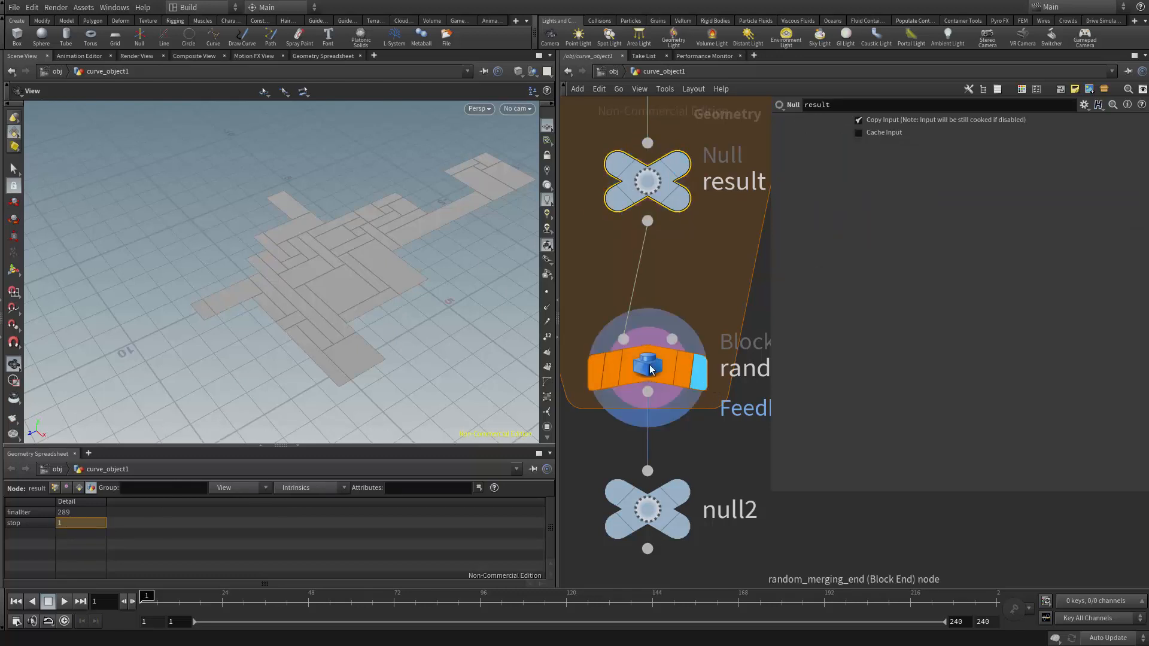
{"action": "left_click", "coordinate": [684, 488]}
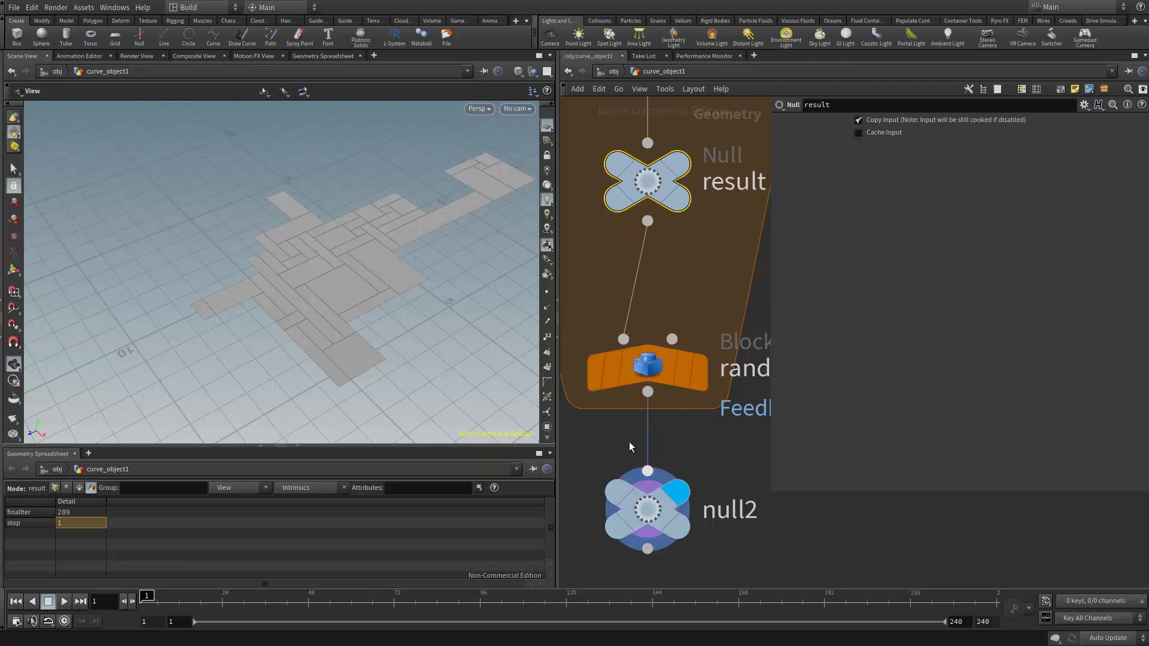
{"action": "scroll", "coordinate": [334, 318], "scroll_direction": "down", "scroll_amount": 5}
{"action": "left_click_drag", "start_coordinate": [269, 318], "coordinate": [286, 305]}
{"action": "scroll", "coordinate": [745, 279], "scroll_direction": "down", "scroll_amount": 4}
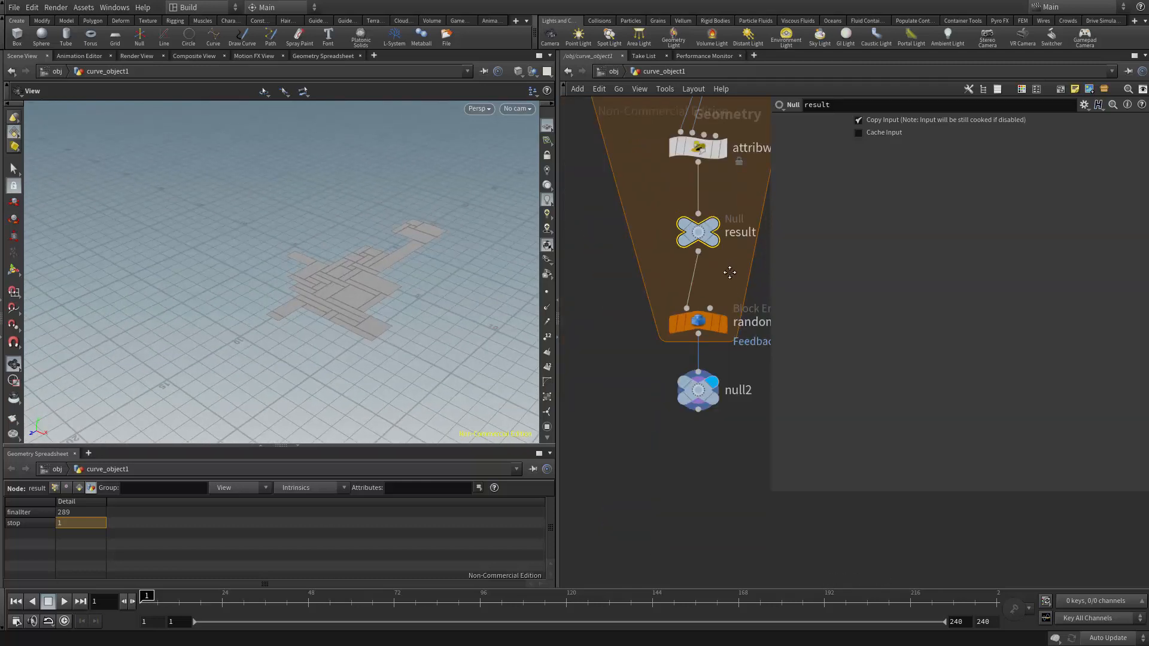
Step: Examine the Iterations and Stop Condition of random_merging_end together with the loop network and the merged tile layout
{"action": "middle_click_drag", "start_coordinate": [728, 271], "coordinate": [671, 333]}
{"action": "scroll", "coordinate": [672, 333], "scroll_direction": "down", "scroll_amount": 3}
{"action": "scroll", "coordinate": [676, 359], "scroll_direction": "up", "scroll_amount": 3}
{"action": "left_click", "coordinate": [647, 367]}
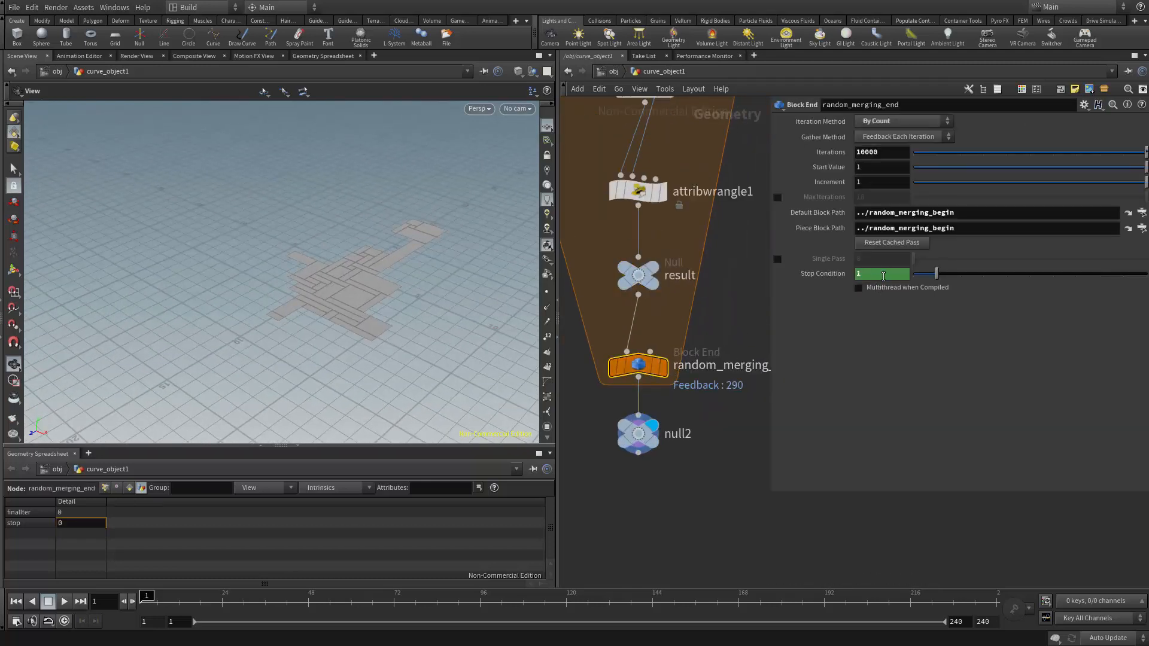
{"action": "scroll", "coordinate": [729, 326], "scroll_direction": "down", "scroll_amount": 4}
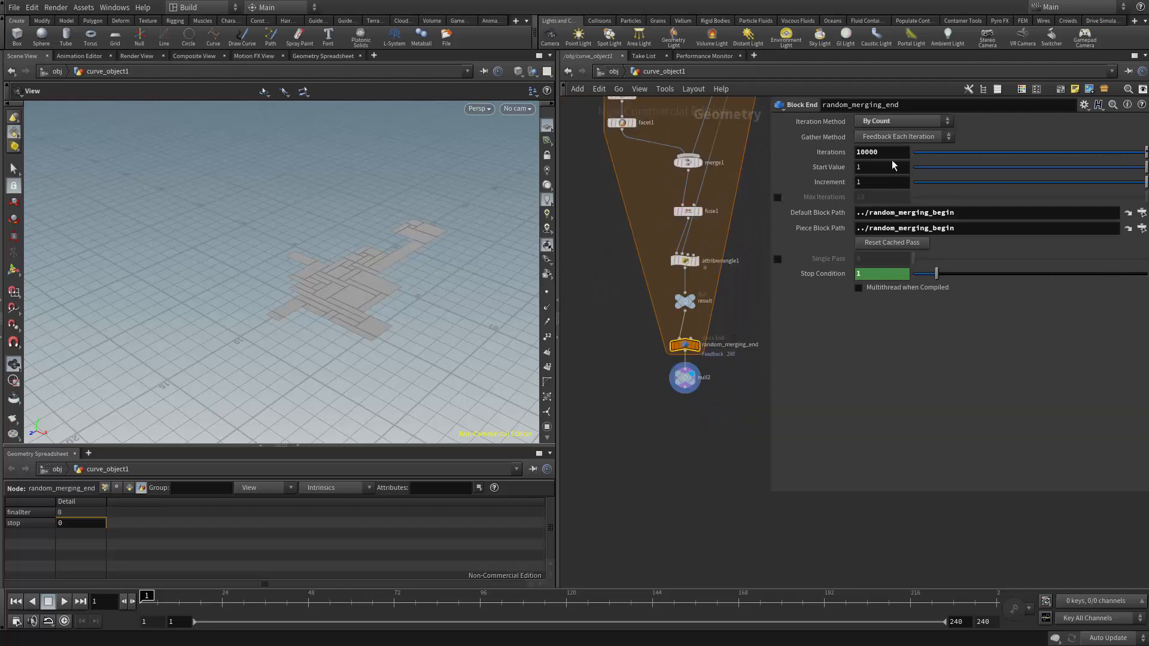
{"action": "scroll", "coordinate": [724, 354], "scroll_direction": "down", "scroll_amount": 3}
{"action": "scroll", "coordinate": [632, 374], "scroll_direction": "up", "scroll_amount": 2}
{"action": "scroll", "coordinate": [397, 328], "scroll_direction": "up", "scroll_amount": 6}
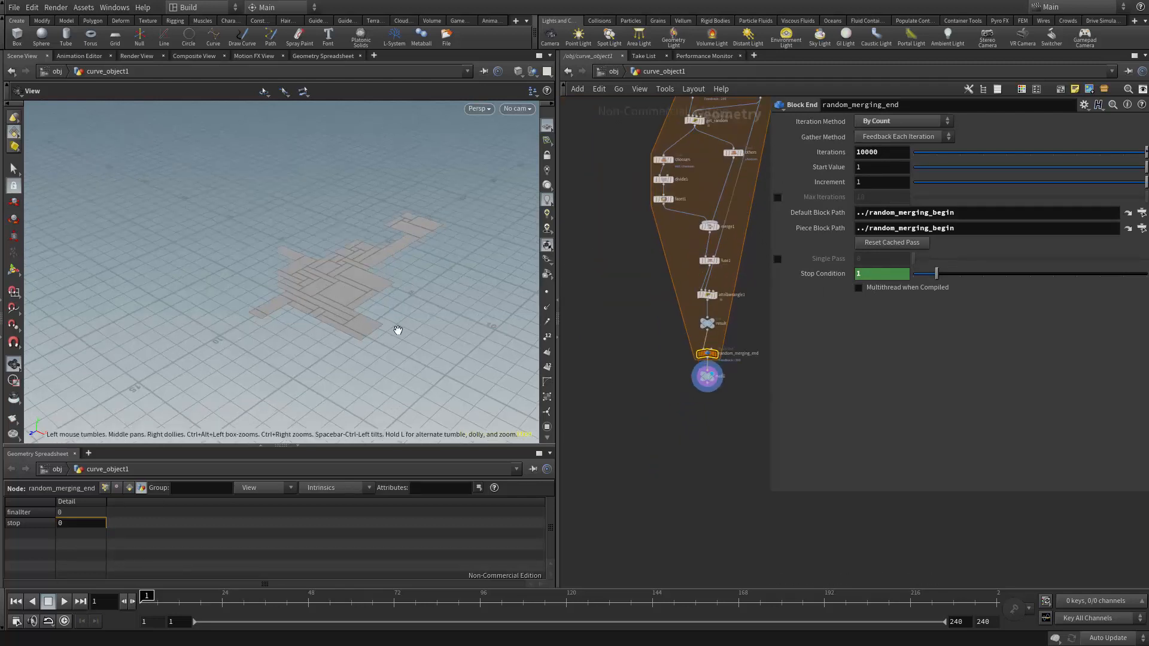
{"action": "scroll", "coordinate": [409, 246], "scroll_direction": "up", "scroll_amount": 3}
{"action": "left_click_drag", "start_coordinate": [409, 247], "coordinate": [396, 317]}
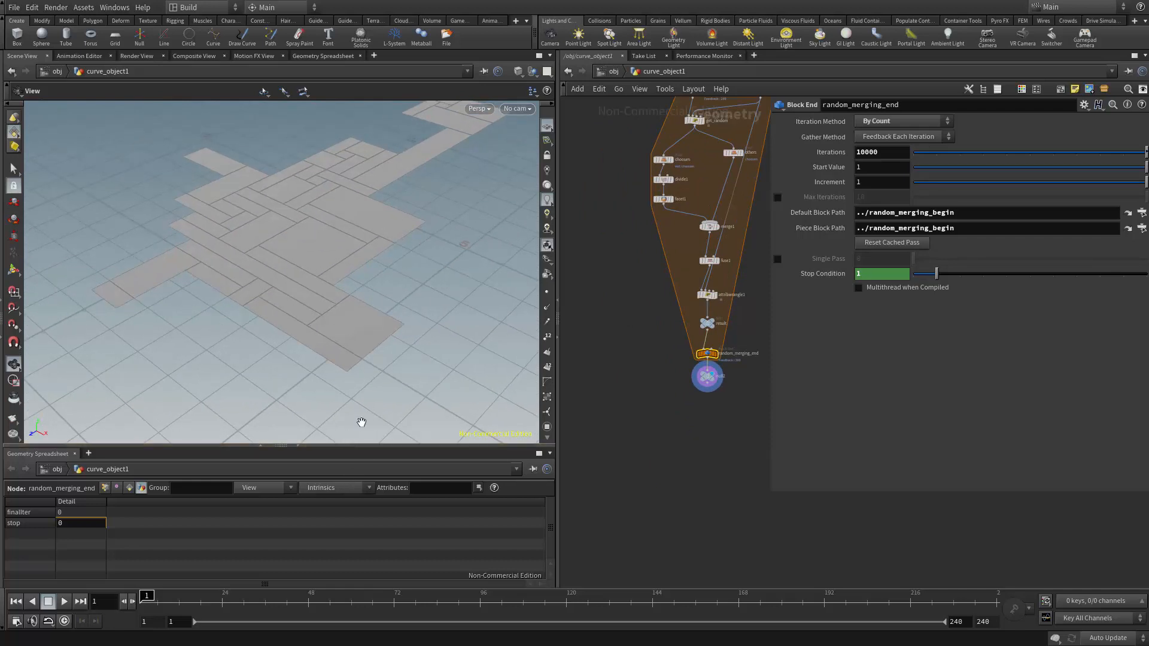
{"action": "left_click_drag", "start_coordinate": [361, 422], "coordinate": [374, 346]}
{"action": "scroll", "coordinate": [597, 329], "scroll_direction": "down", "scroll_amount": 4}
{"action": "scroll", "coordinate": [681, 275], "scroll_direction": "up", "scroll_amount": 3}
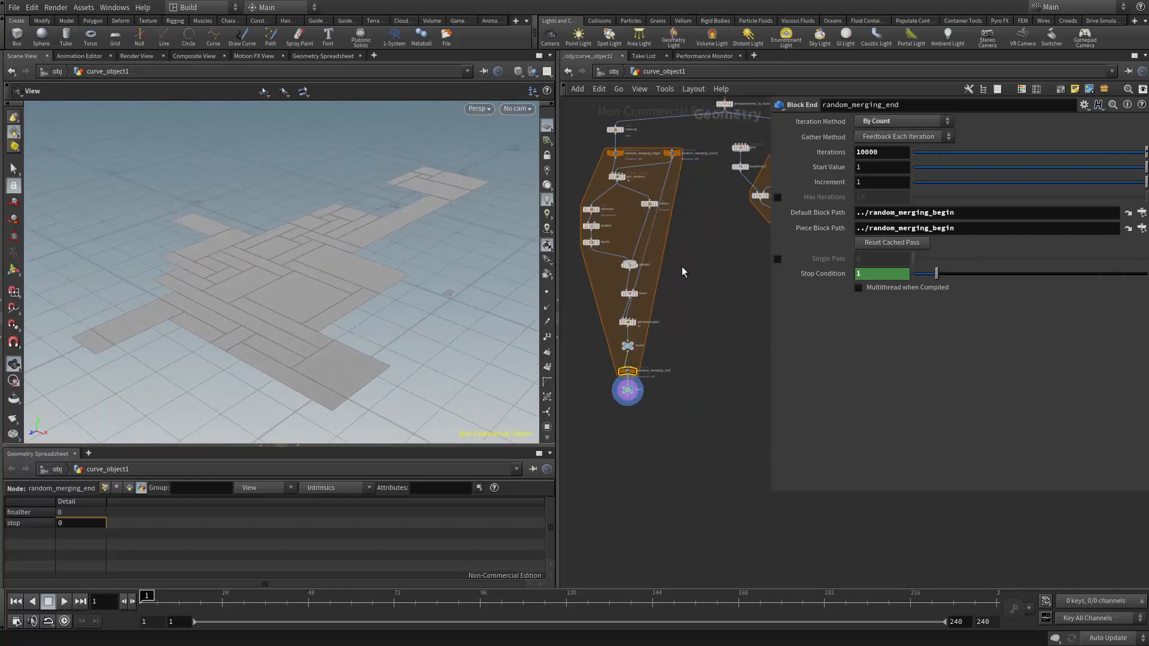
Step: Set the Seed of the get_random wrangle to 0.61 and inspect the new tile layout from above
{"action": "scroll", "coordinate": [681, 273], "scroll_direction": "up", "scroll_amount": 5}
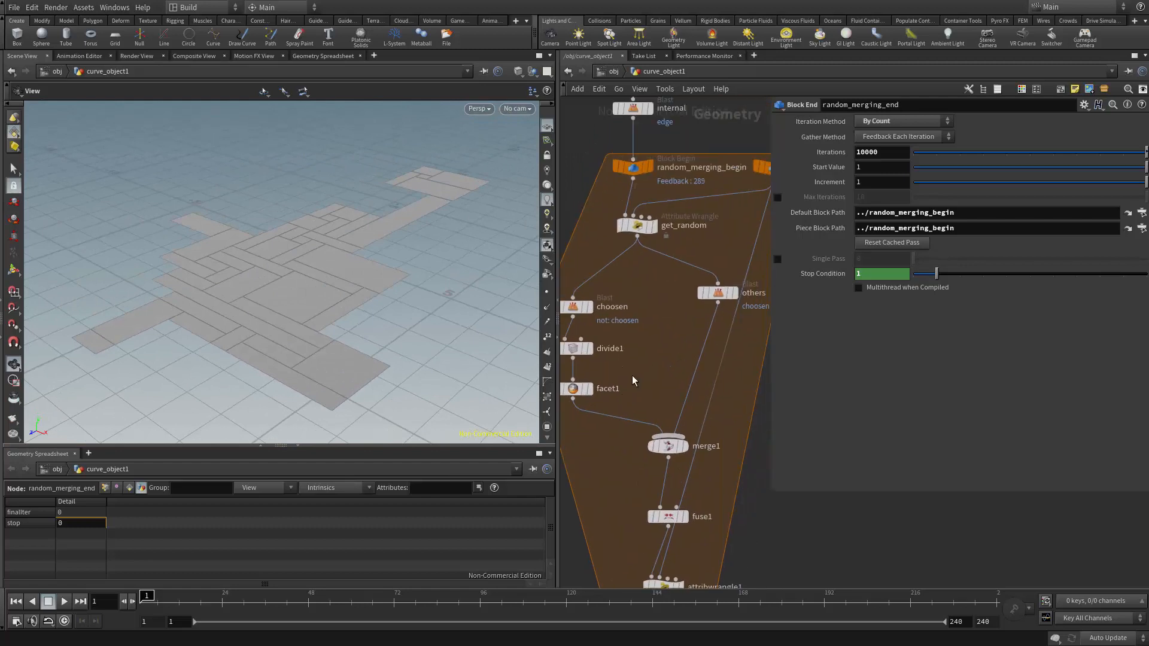
{"action": "scroll", "coordinate": [659, 339], "scroll_direction": "up", "scroll_amount": 2}
{"action": "left_click", "coordinate": [634, 252]}
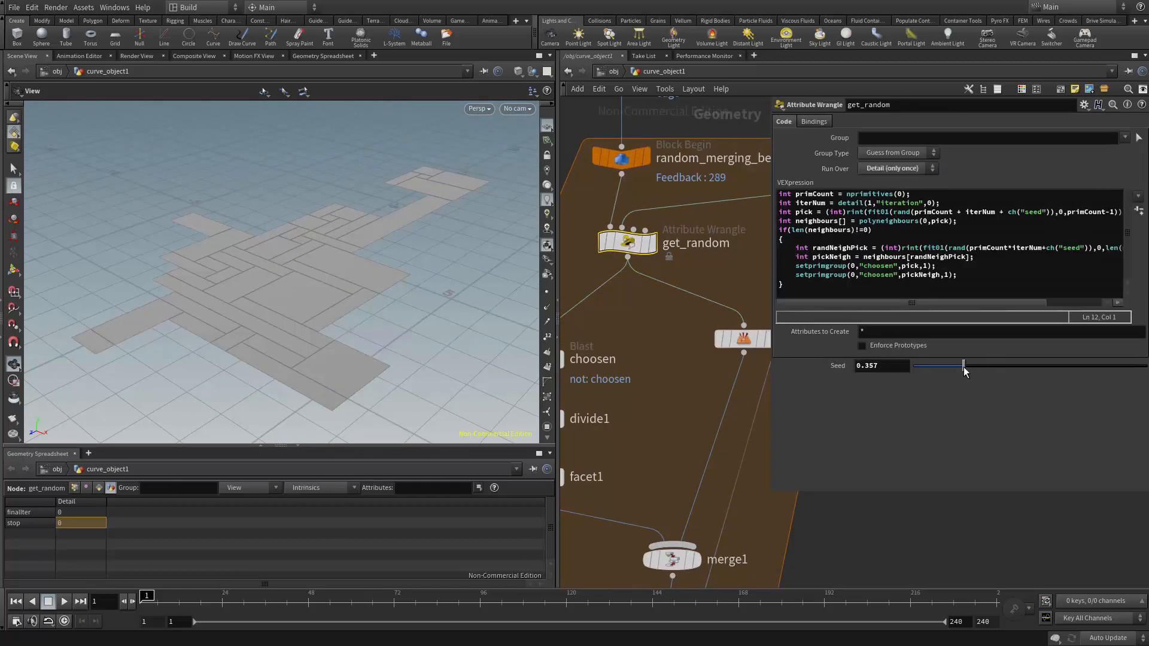
{"action": "left_click_drag", "start_coordinate": [963, 371], "coordinate": [963, 371]}
{"action": "mouse_move", "coordinate": [1040, 365]}
{"action": "left_mouse_down"}
{"action": "mouse_move", "coordinate": [1084, 364]}
{"action": "mouse_move", "coordinate": [1015, 368]}
{"action": "mouse_move", "coordinate": [1055, 364]}
{"action": "left_mouse_up"}
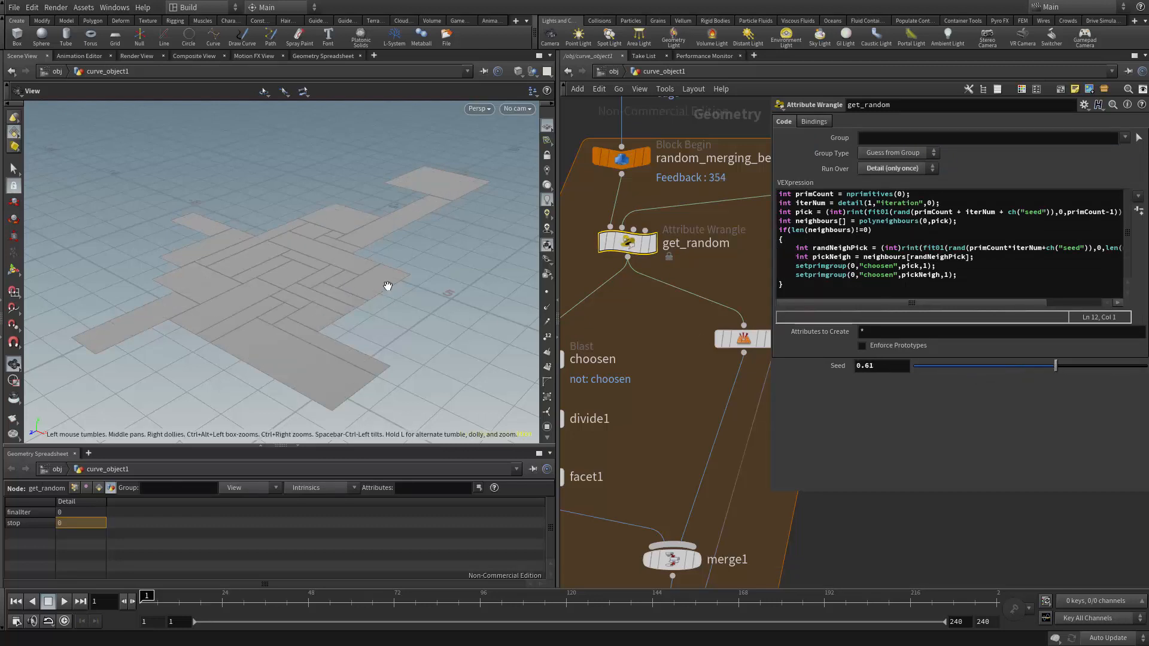
{"action": "left_click_drag", "start_coordinate": [387, 285], "coordinate": [405, 361]}
{"action": "right_click_drag", "start_coordinate": [405, 361], "coordinate": [372, 294]}
{"action": "middle_click_drag", "start_coordinate": [371, 294], "coordinate": [373, 268]}
{"action": "left_click_drag", "start_coordinate": [373, 268], "coordinate": [343, 263]}
Step: Delete the null2 node below random_merging_end
{"action": "scroll", "coordinate": [655, 391], "scroll_direction": "down", "scroll_amount": 5}
{"action": "scroll", "coordinate": [655, 343], "scroll_direction": "down", "scroll_amount": 3}
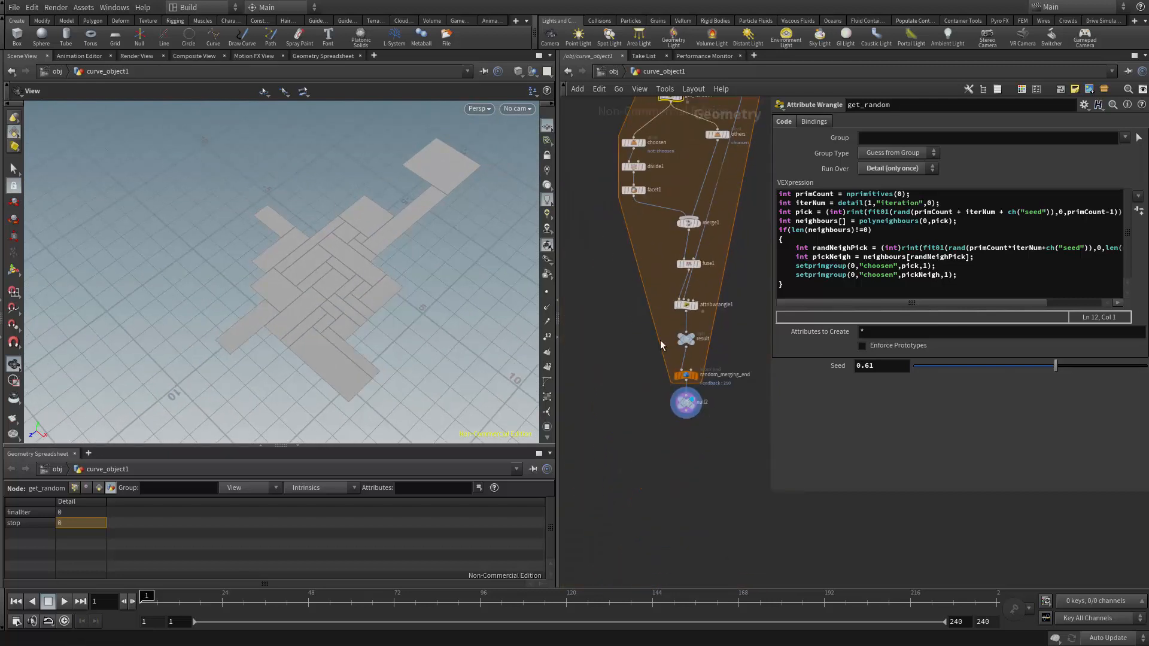
{"action": "scroll", "coordinate": [650, 397], "scroll_direction": "up", "scroll_amount": 10}
{"action": "scroll", "coordinate": [678, 381], "scroll_direction": "down", "scroll_amount": 1}
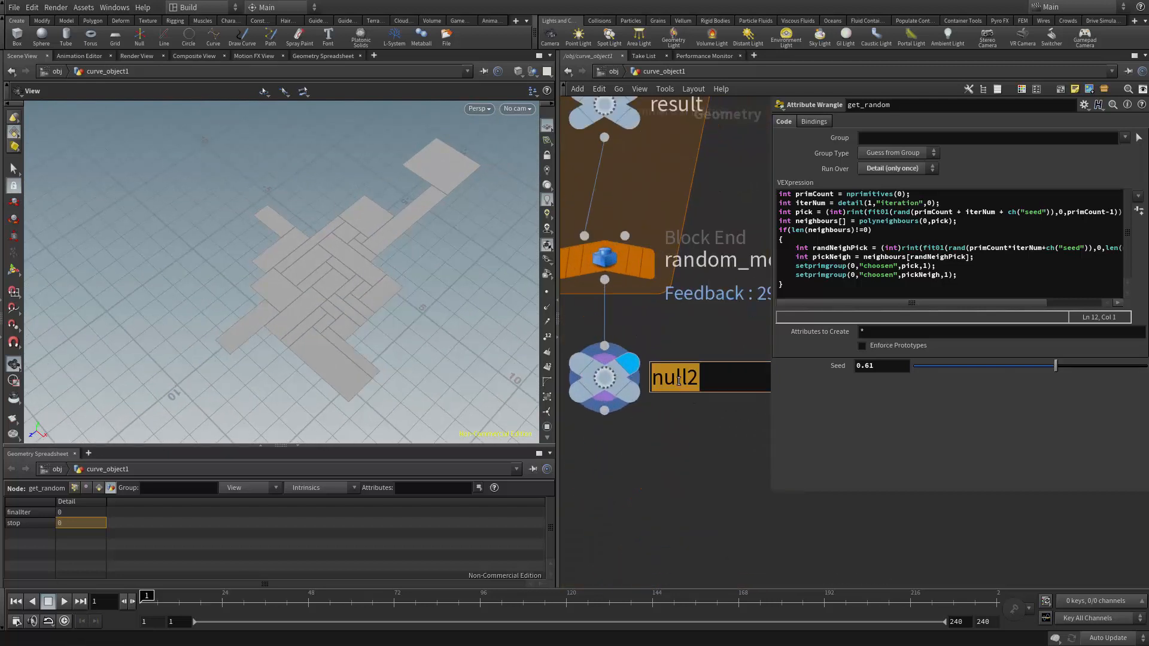
{"action": "scroll", "coordinate": [688, 437], "scroll_direction": "down", "scroll_amount": 3}
{"action": "left_click", "coordinate": [651, 419]}
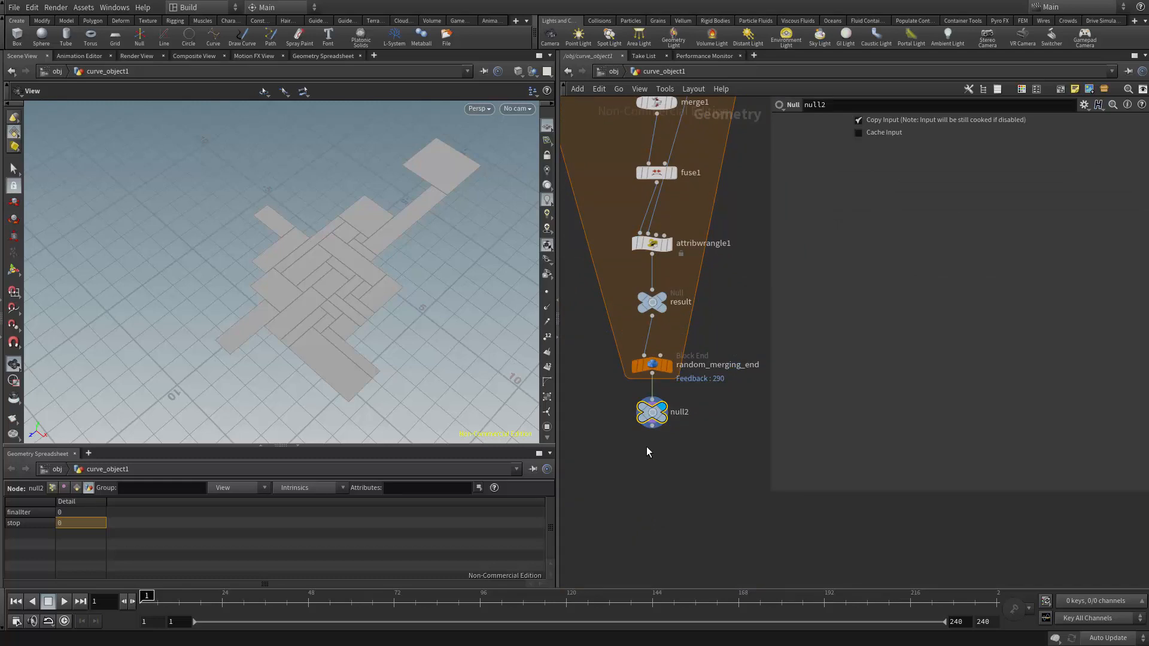
{"action": "key", "text": "Delete"}
Step: Widen the network area and add a Null wired to the output of match_grid_end
{"action": "scroll", "coordinate": [664, 437], "scroll_direction": "down", "scroll_amount": 3}
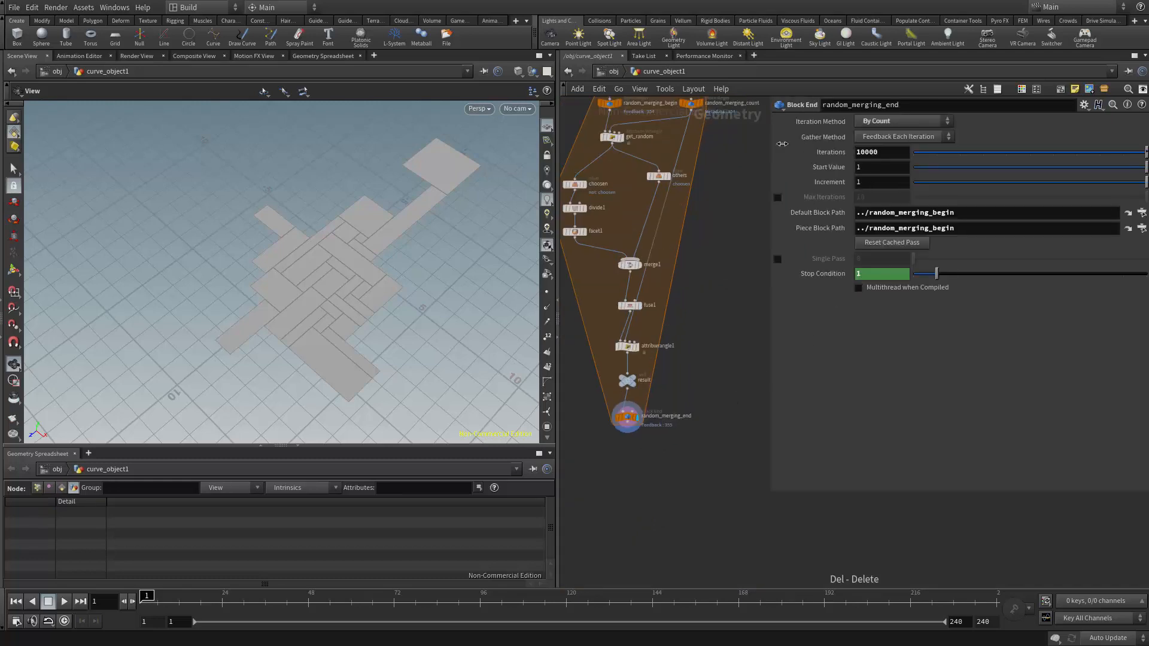
{"action": "left_click_drag", "start_coordinate": [781, 144], "coordinate": [983, 144]}
{"action": "scroll", "coordinate": [869, 205], "scroll_direction": "up", "scroll_amount": 1}
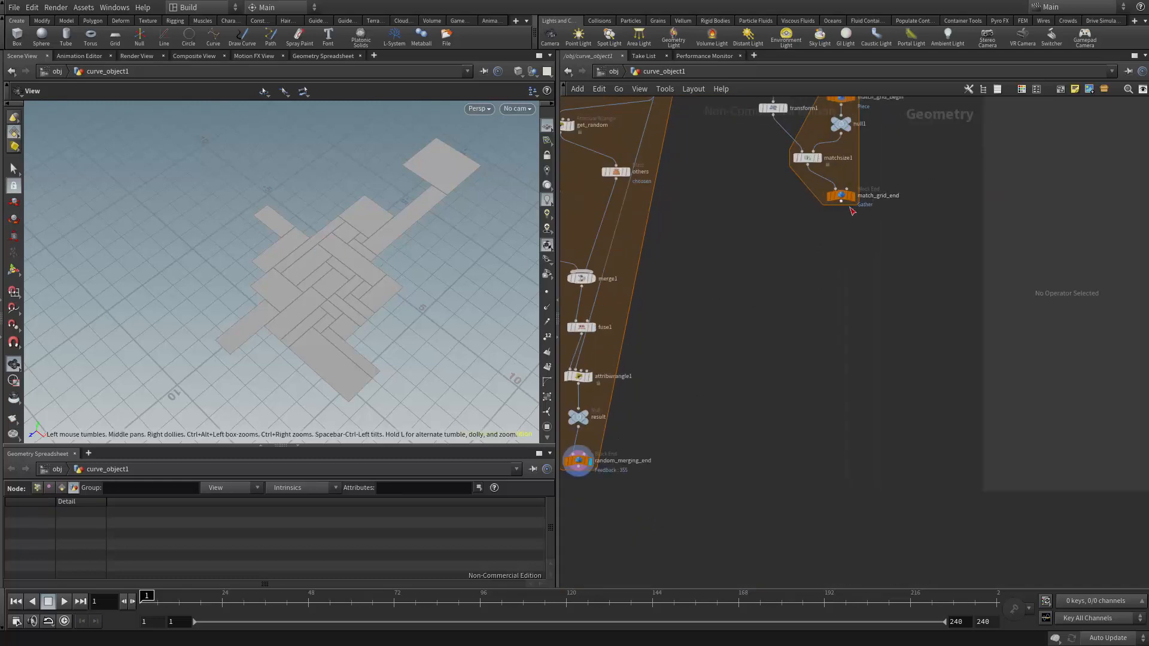
{"action": "left_click", "coordinate": [840, 203]}
{"action": "key", "text": "Tab"}
{"action": "type", "text": "null"}
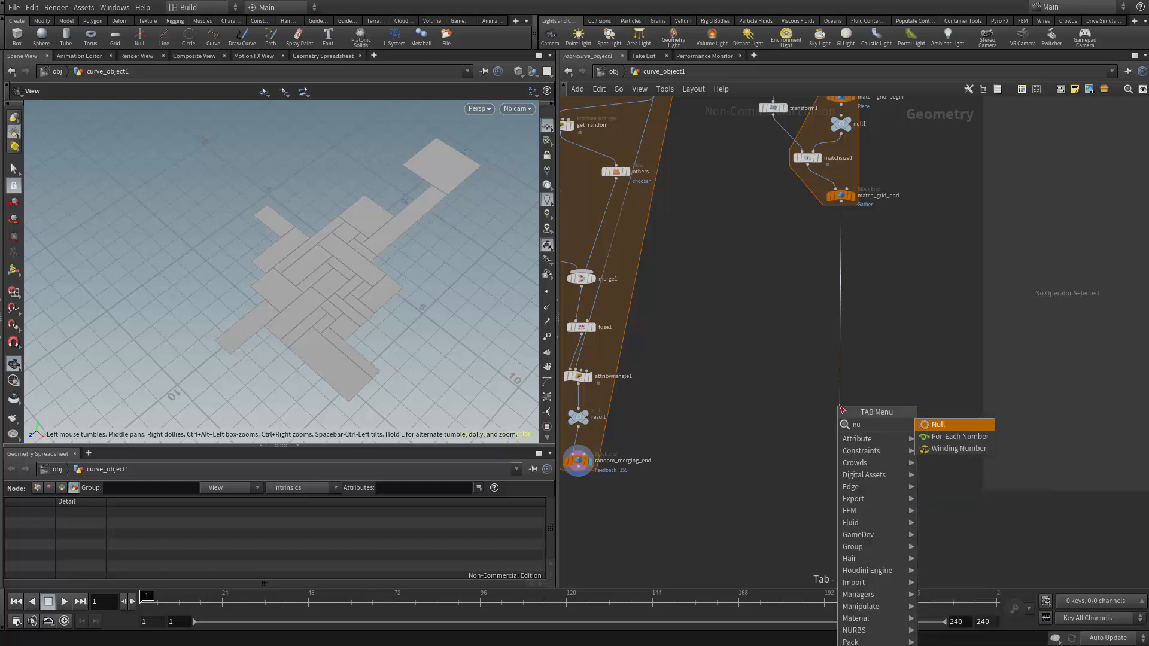
{"action": "key", "text": "Return"}
Step: Move the new Null beside random_merging_end and rename it edge1
{"action": "scroll", "coordinate": [838, 479], "scroll_direction": "up", "scroll_amount": 3}
{"action": "scroll", "coordinate": [838, 480], "scroll_direction": "down", "scroll_amount": 4}
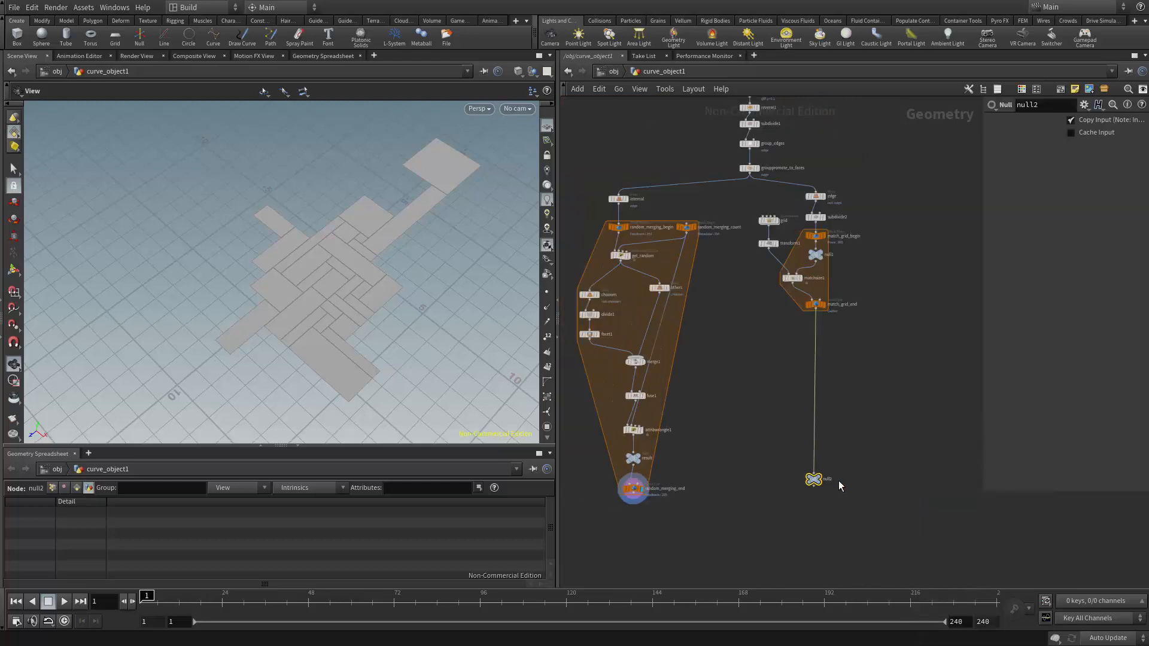
{"action": "scroll", "coordinate": [838, 479], "scroll_direction": "up", "scroll_amount": 2}
{"action": "left_click_drag", "start_coordinate": [804, 479], "coordinate": [638, 504]}
{"action": "middle_click_drag", "start_coordinate": [723, 477], "coordinate": [953, 412]}
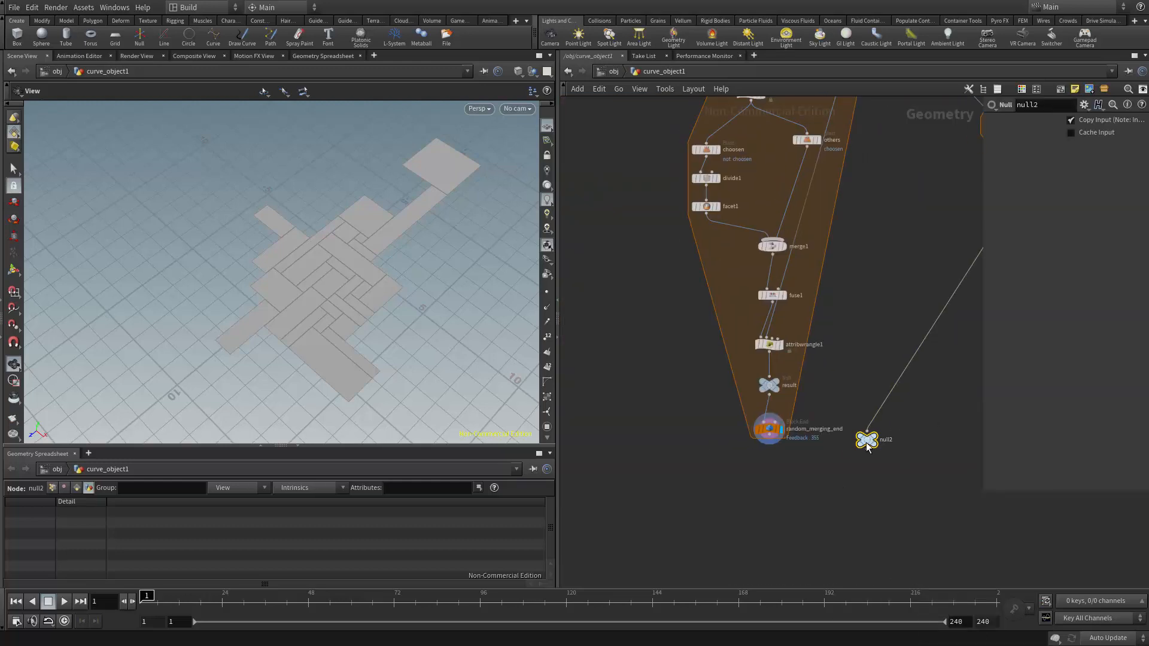
{"action": "type", "text": "edge1"}
{"action": "left_click", "coordinate": [876, 484]}
Step: Add a Merge node, connect random_merging_end and edge1 to it, and display it
{"action": "scroll", "coordinate": [818, 459], "scroll_direction": "up", "scroll_amount": 4}
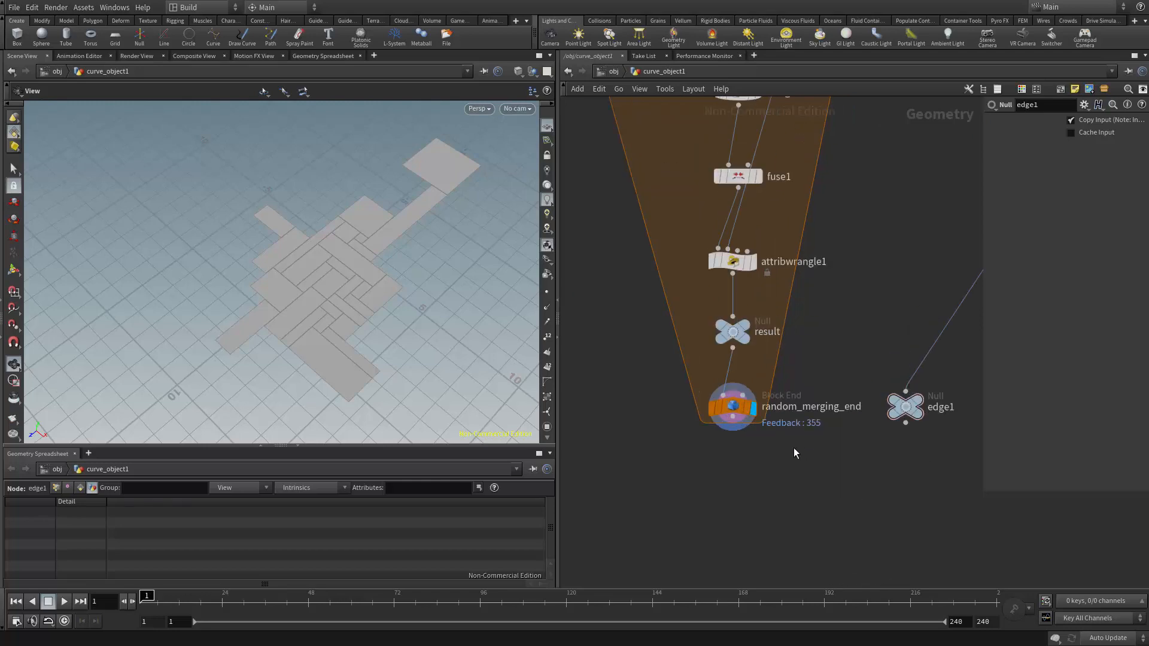
{"action": "middle_click_drag", "start_coordinate": [774, 443], "coordinate": [700, 405]}
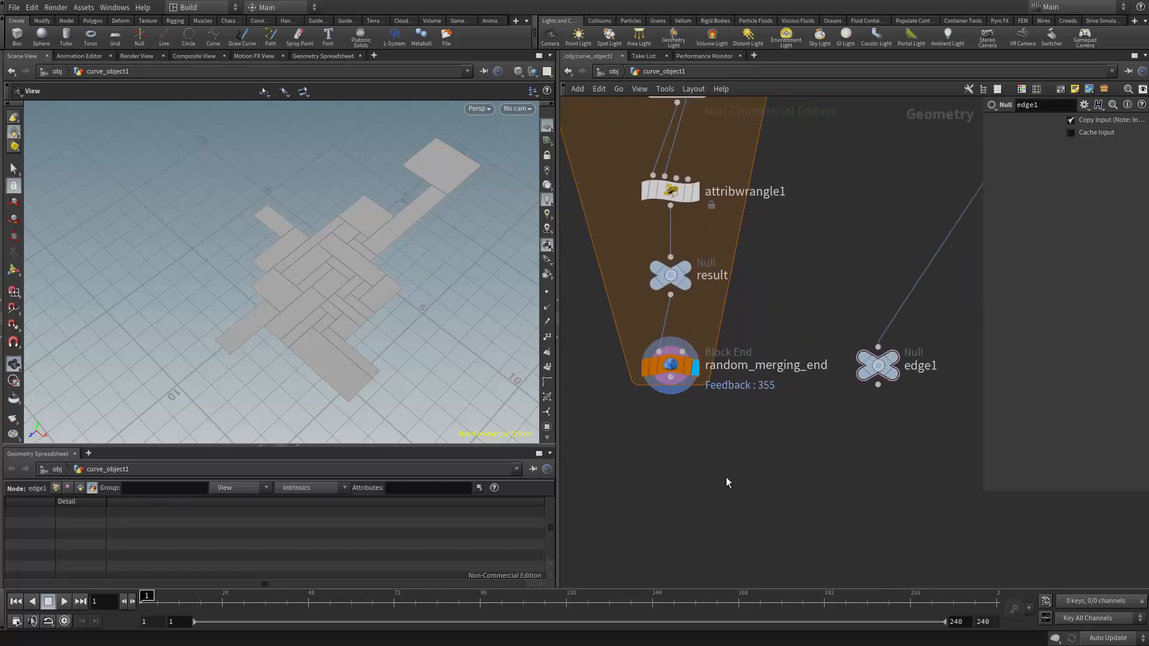
{"action": "key", "text": "Tab"}
{"action": "type", "text": "merge"}
{"action": "key", "text": "Return"}
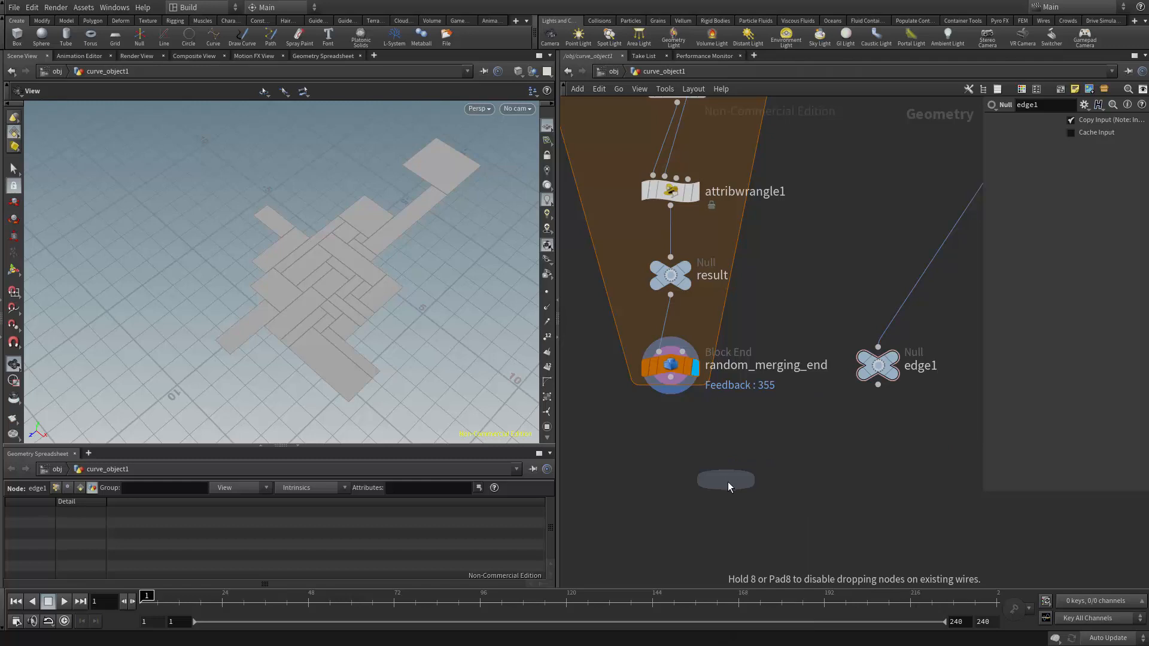
{"action": "left_click", "coordinate": [777, 487]}
{"action": "left_click_drag", "start_coordinate": [670, 394], "coordinate": [776, 470]}
{"action": "left_click_drag", "start_coordinate": [878, 385], "coordinate": [776, 470]}
{"action": "left_click", "coordinate": [800, 486]}
Step: Examine the merged floor in the viewport, checking the gratings along the edge and the random inner tiles up close
{"action": "left_click_drag", "start_coordinate": [376, 322], "coordinate": [308, 293]}
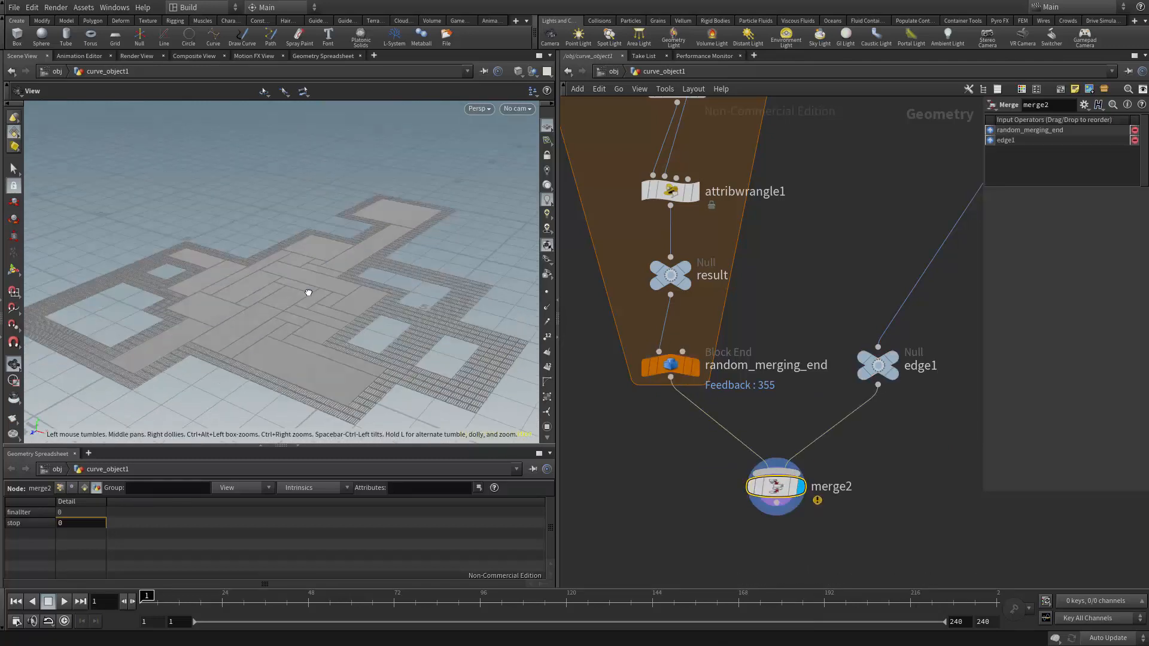
{"action": "right_click_drag", "start_coordinate": [308, 292], "coordinate": [417, 386]}
{"action": "middle_click_drag", "start_coordinate": [422, 306], "coordinate": [295, 377]}
{"action": "left_click_drag", "start_coordinate": [295, 377], "coordinate": [377, 368]}
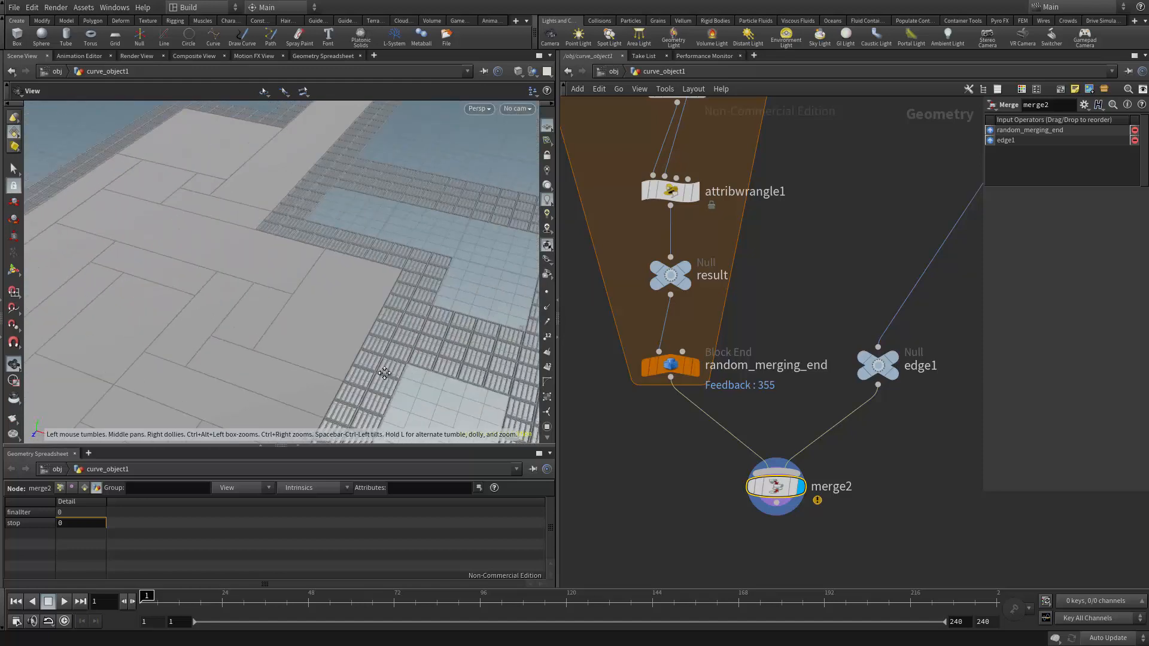
{"action": "right_click_drag", "start_coordinate": [335, 239], "coordinate": [440, 318]}
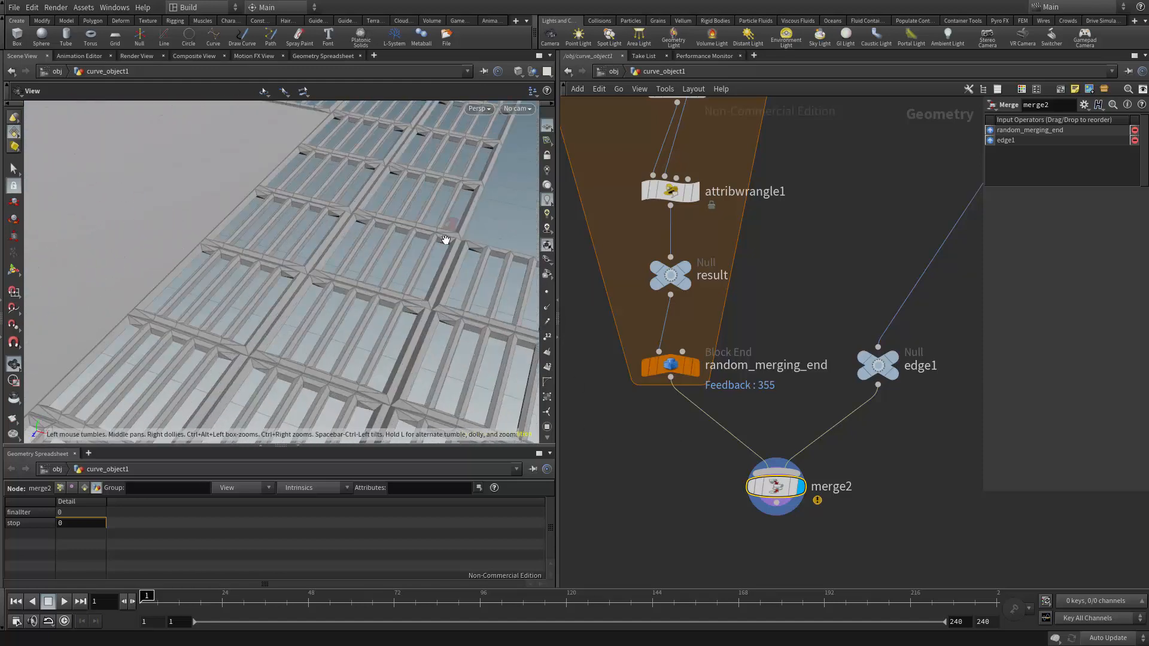
{"action": "right_click_drag", "start_coordinate": [446, 239], "coordinate": [338, 190]}
{"action": "middle_click_drag", "start_coordinate": [338, 189], "coordinate": [182, 281]}
{"action": "left_click_drag", "start_coordinate": [182, 282], "coordinate": [218, 246]}
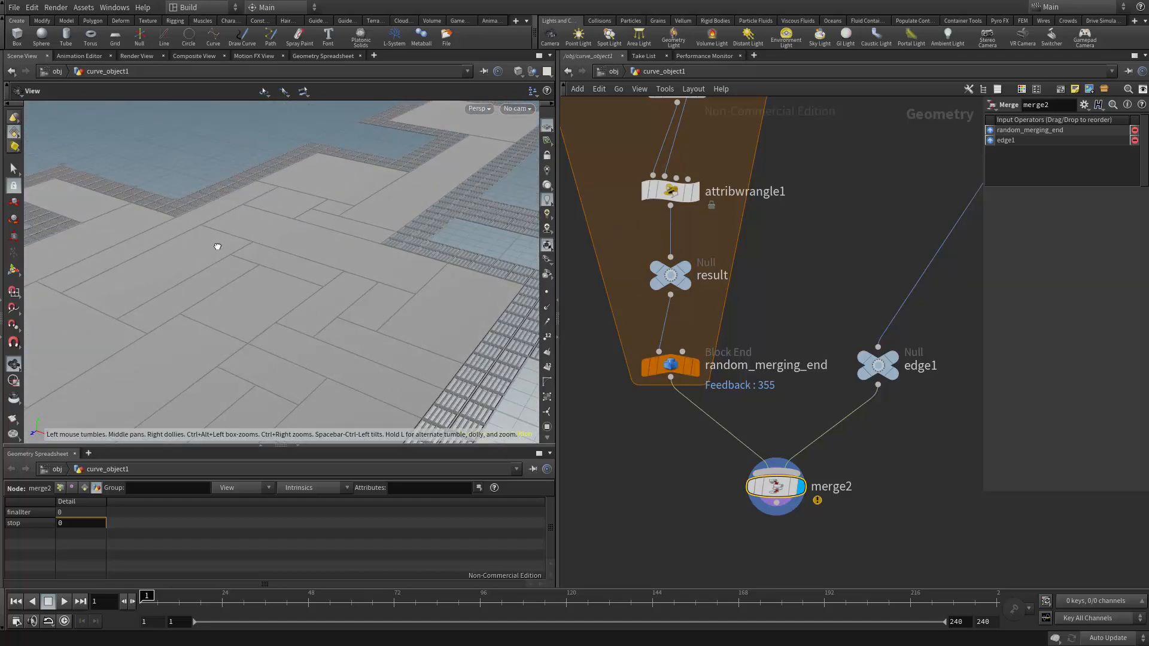
{"action": "middle_click_drag", "start_coordinate": [217, 246], "coordinate": [293, 224]}
{"action": "right_click_drag", "start_coordinate": [293, 224], "coordinate": [246, 185]}
Step: Move the merge2 node directly below edge1, clearing space beneath random_merging_end
{"action": "middle_click_drag", "start_coordinate": [705, 472], "coordinate": [720, 421]}
{"action": "left_click_drag", "start_coordinate": [803, 448], "coordinate": [905, 496]}
{"action": "middle_click_drag", "start_coordinate": [705, 418], "coordinate": [695, 443]}
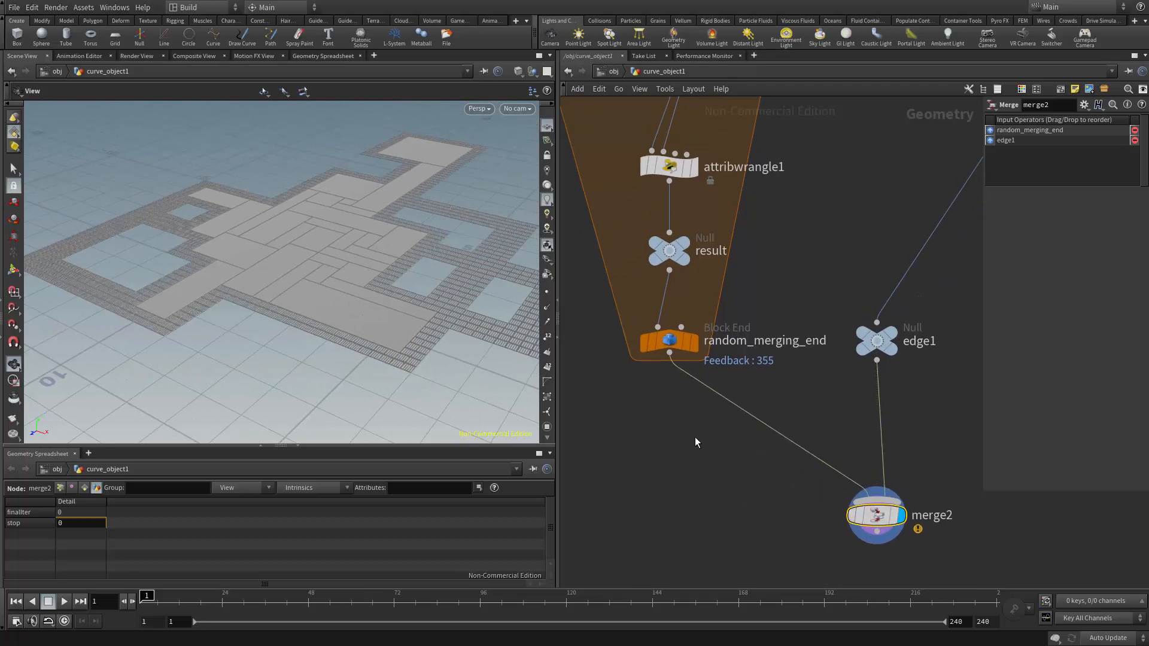
{"action": "scroll", "coordinate": [697, 435], "scroll_direction": "up", "scroll_amount": 2}
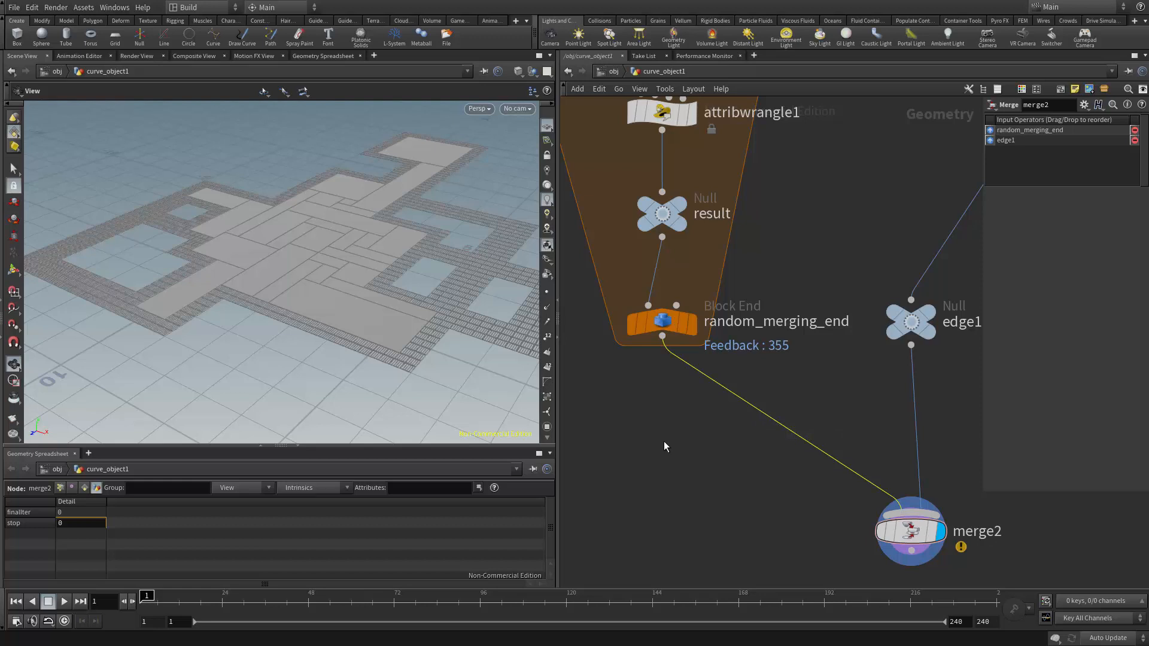
{"action": "key", "text": "F9"}
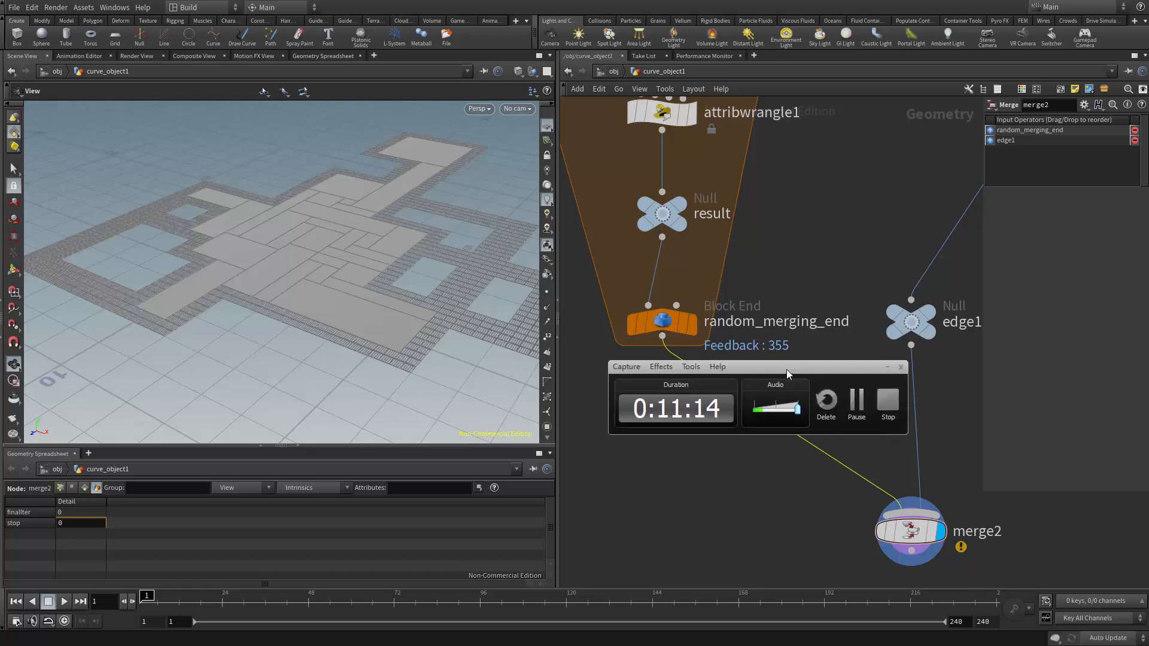
{"action": "key", "text": "F9"}
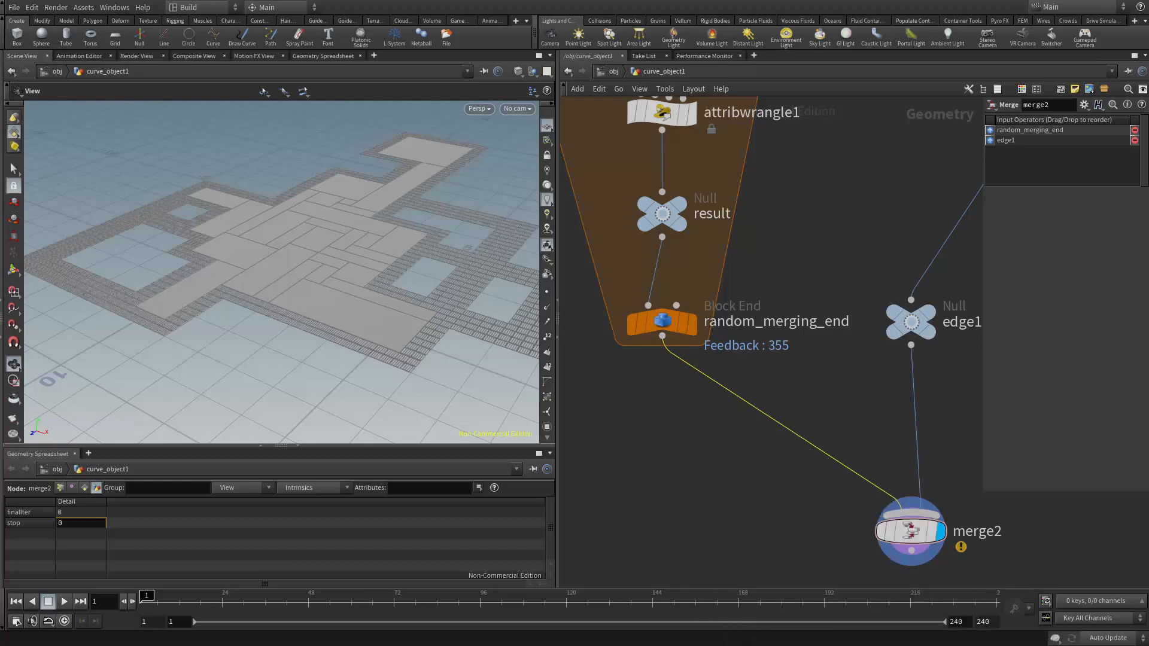